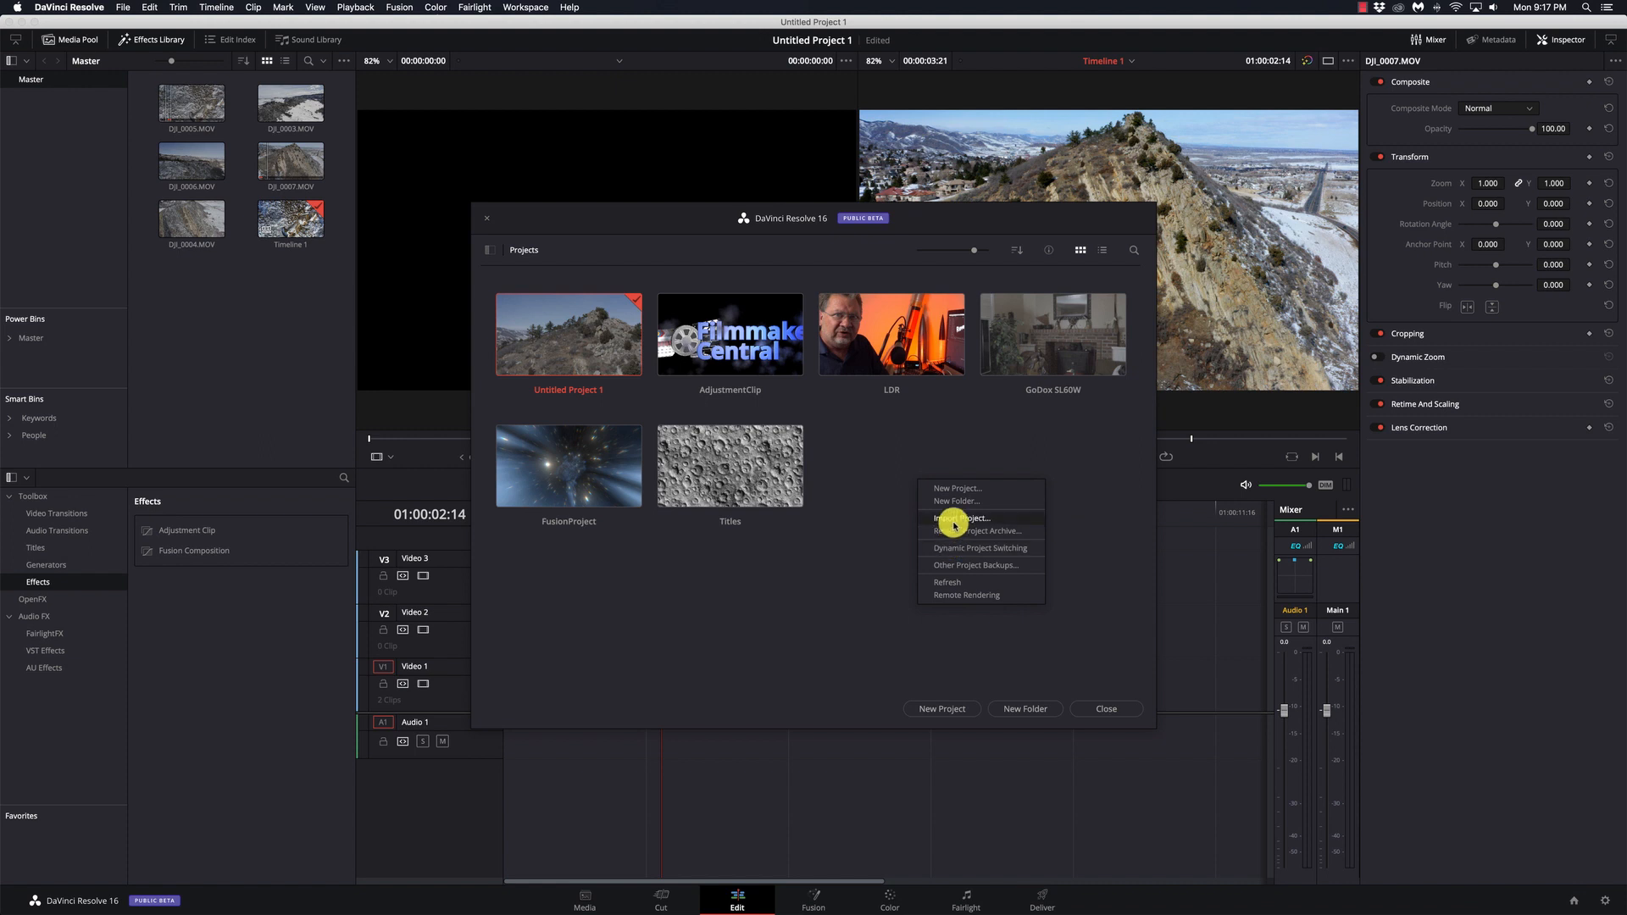
- Import the project file Messiah CameraMove Transitions Pack 1.1 (24FPS).drp into the project library and open it
{"action": "left_click", "coordinate": [954, 523]}
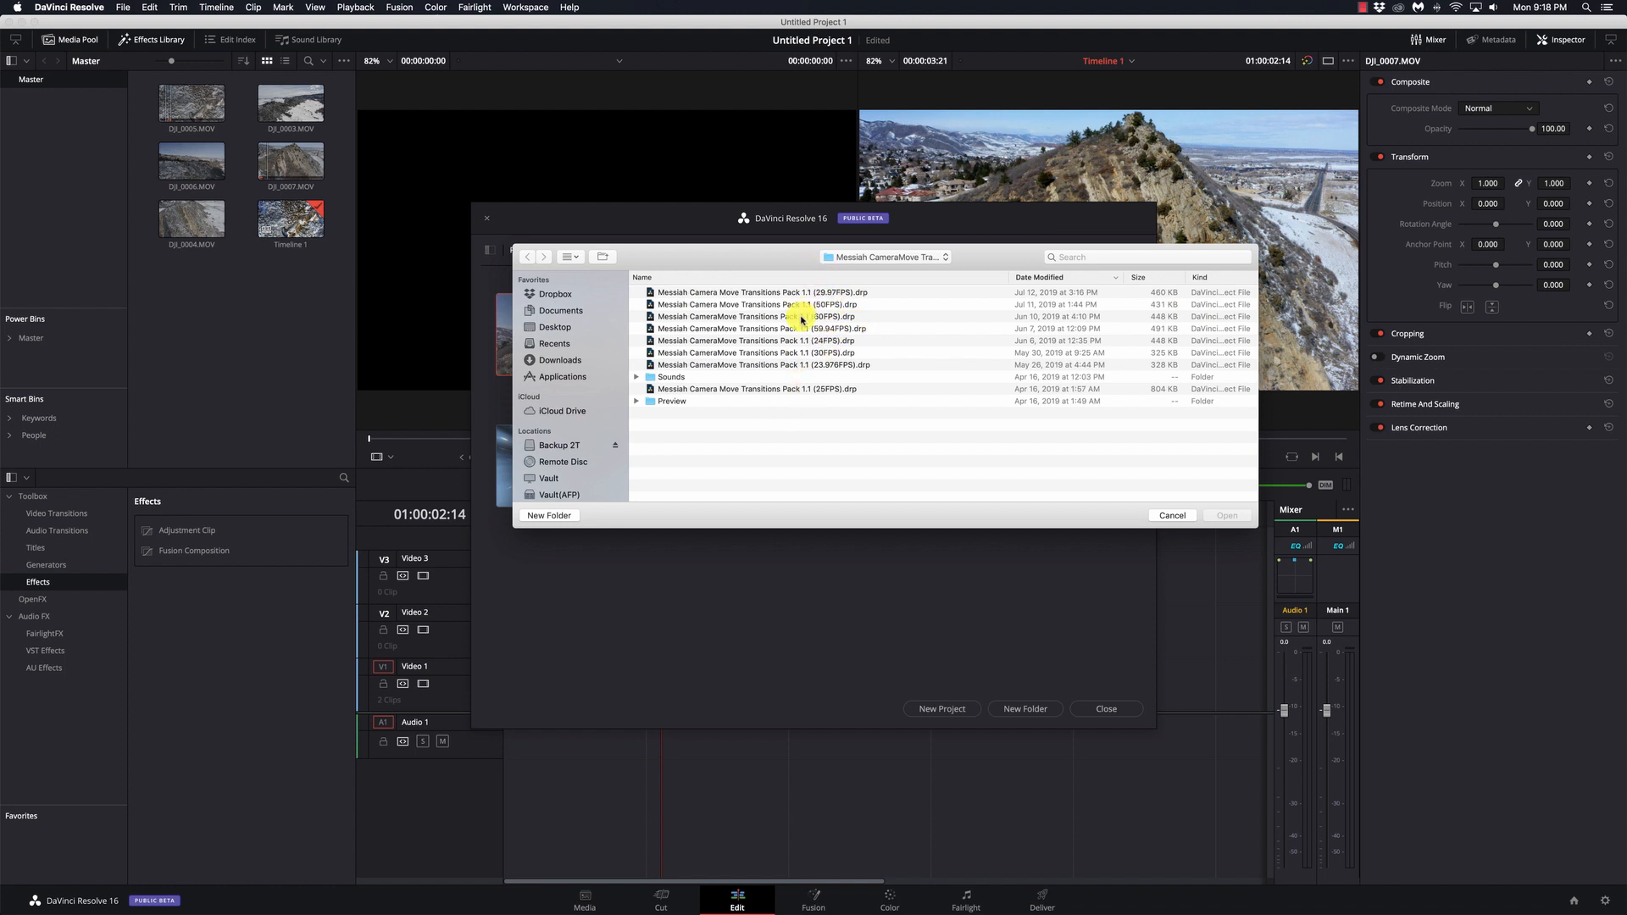
{"action": "left_click", "coordinate": [763, 342]}
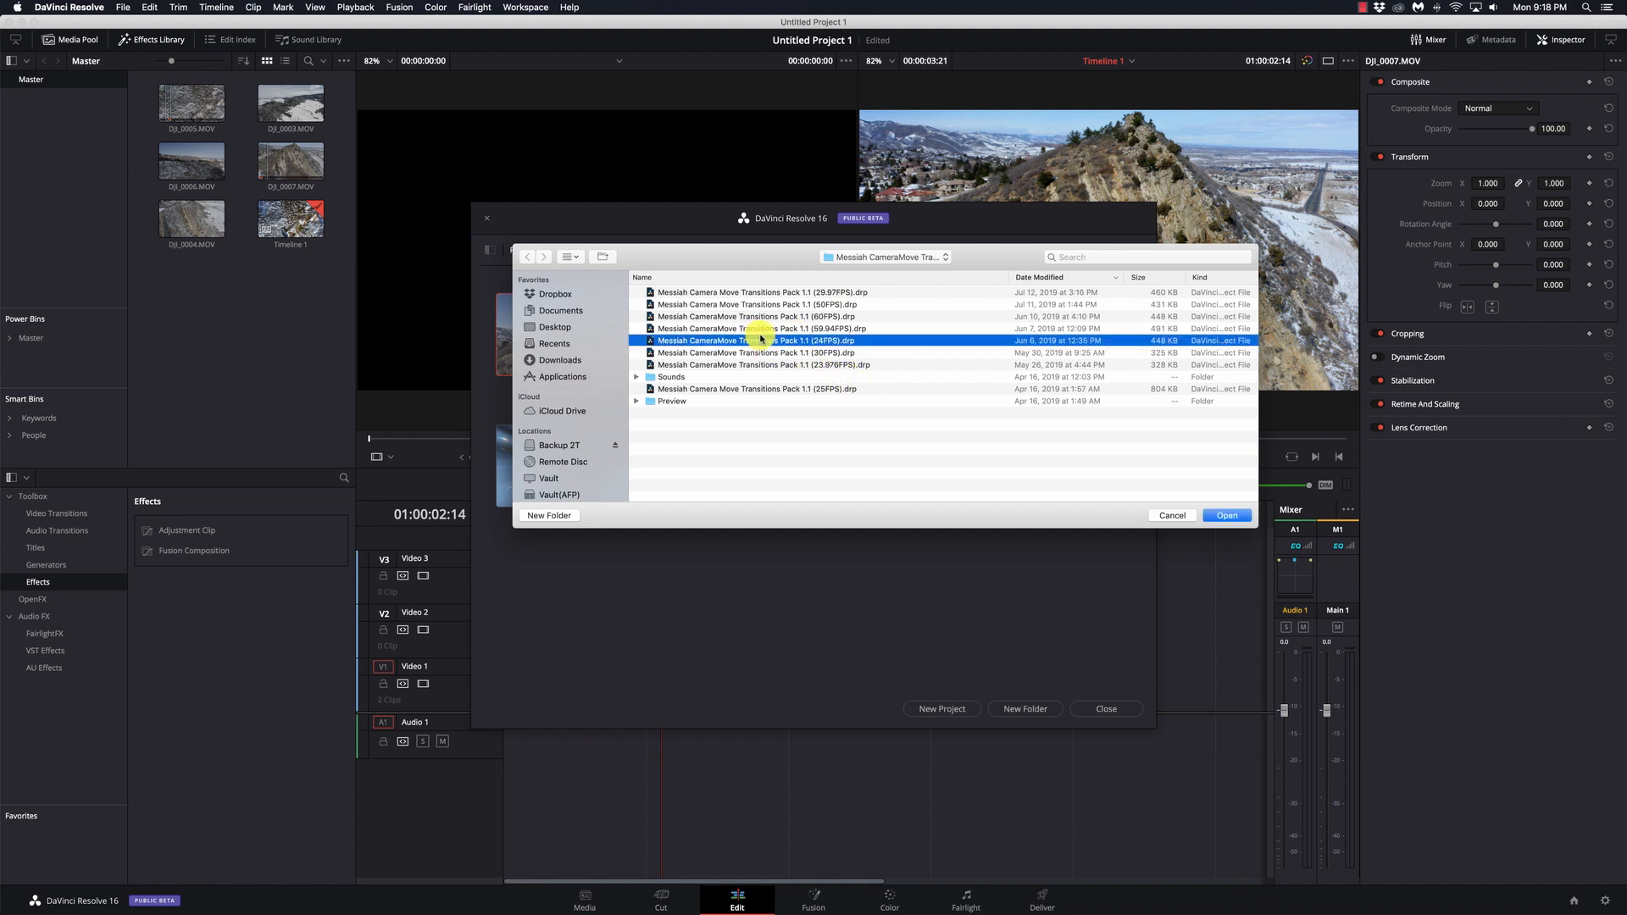
{"action": "left_click", "coordinate": [1229, 516]}
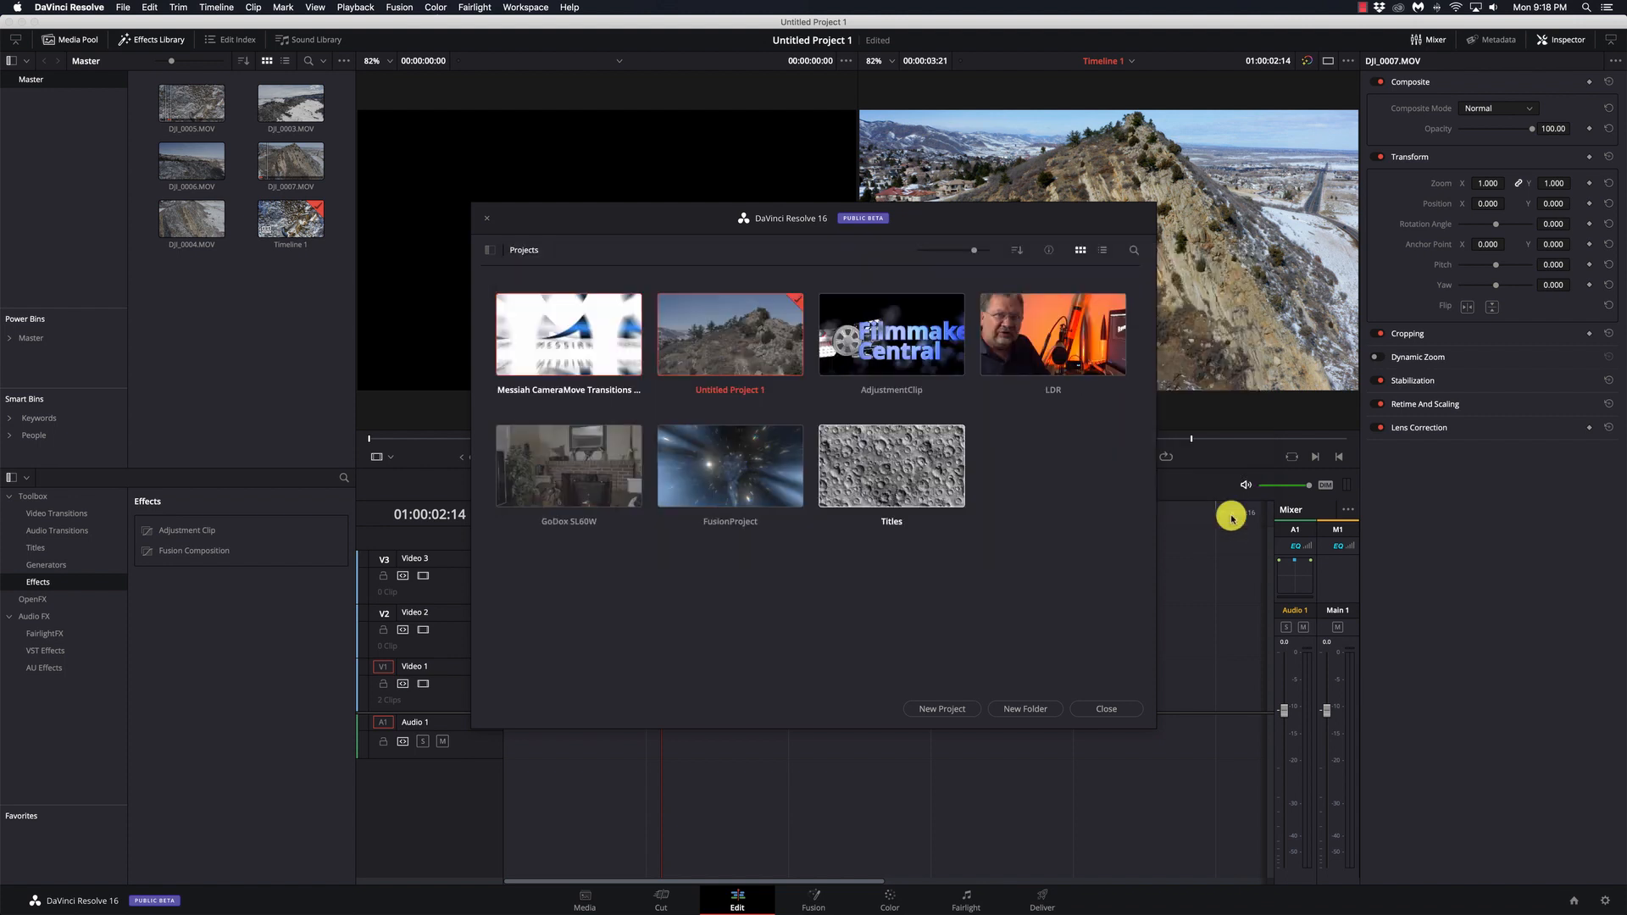
{"action": "double_click", "coordinate": [556, 349]}
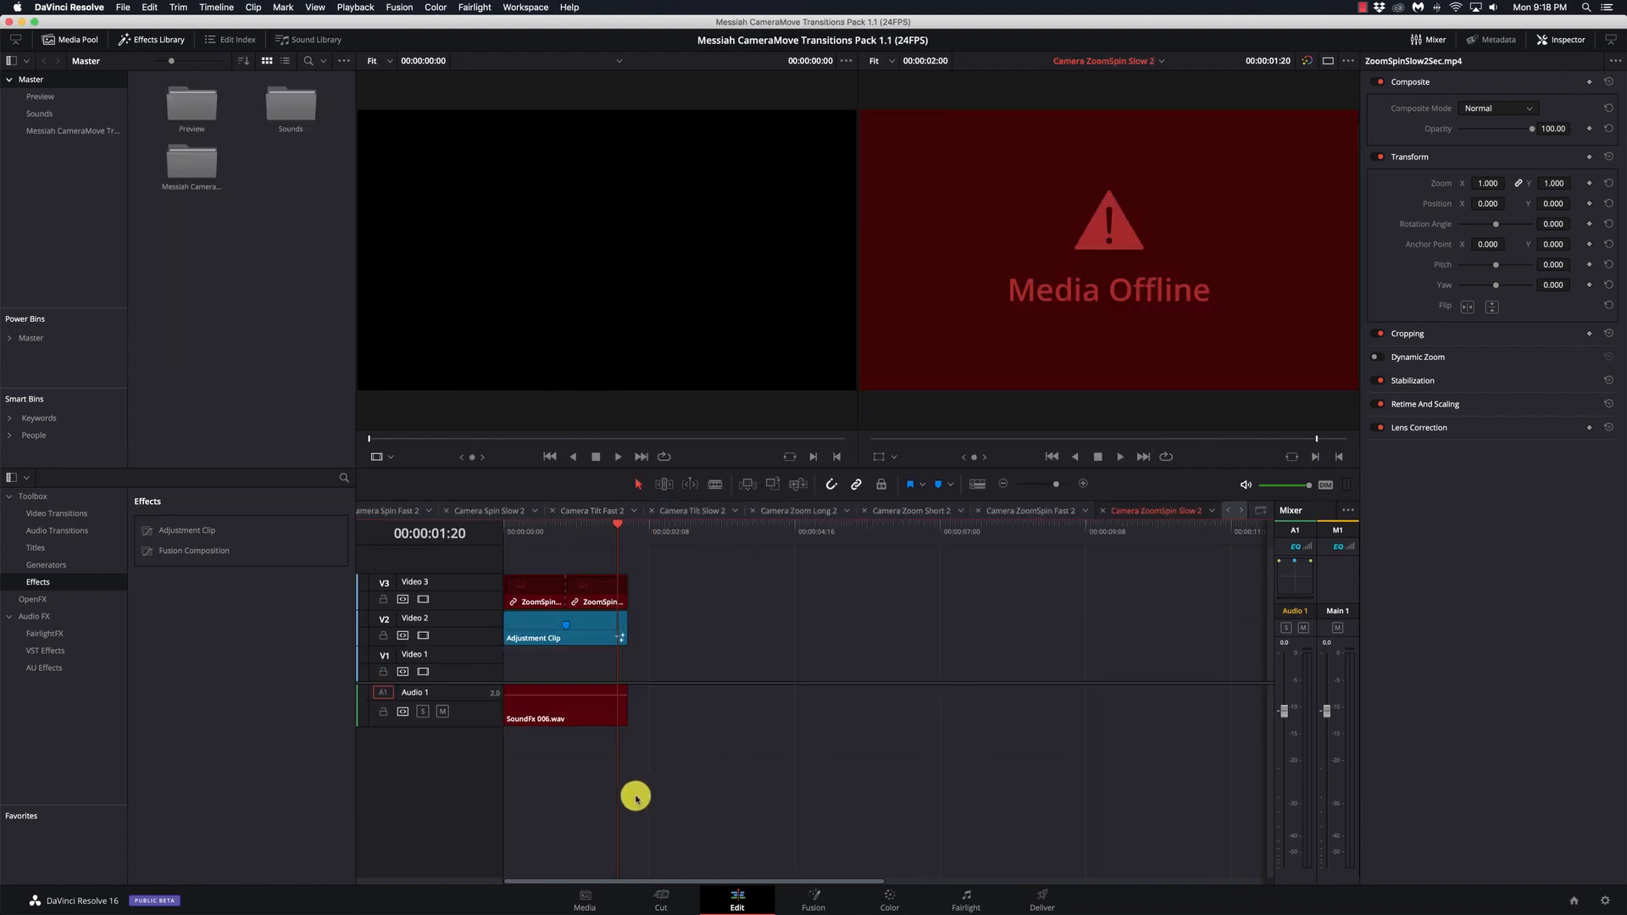
- Relink all clips in the Sounds bin to the Messiah CameraMove Transitions Pack 1.1 folder inside Messiah All Packs 1.1 in Downloads
{"action": "left_click", "coordinate": [592, 905]}
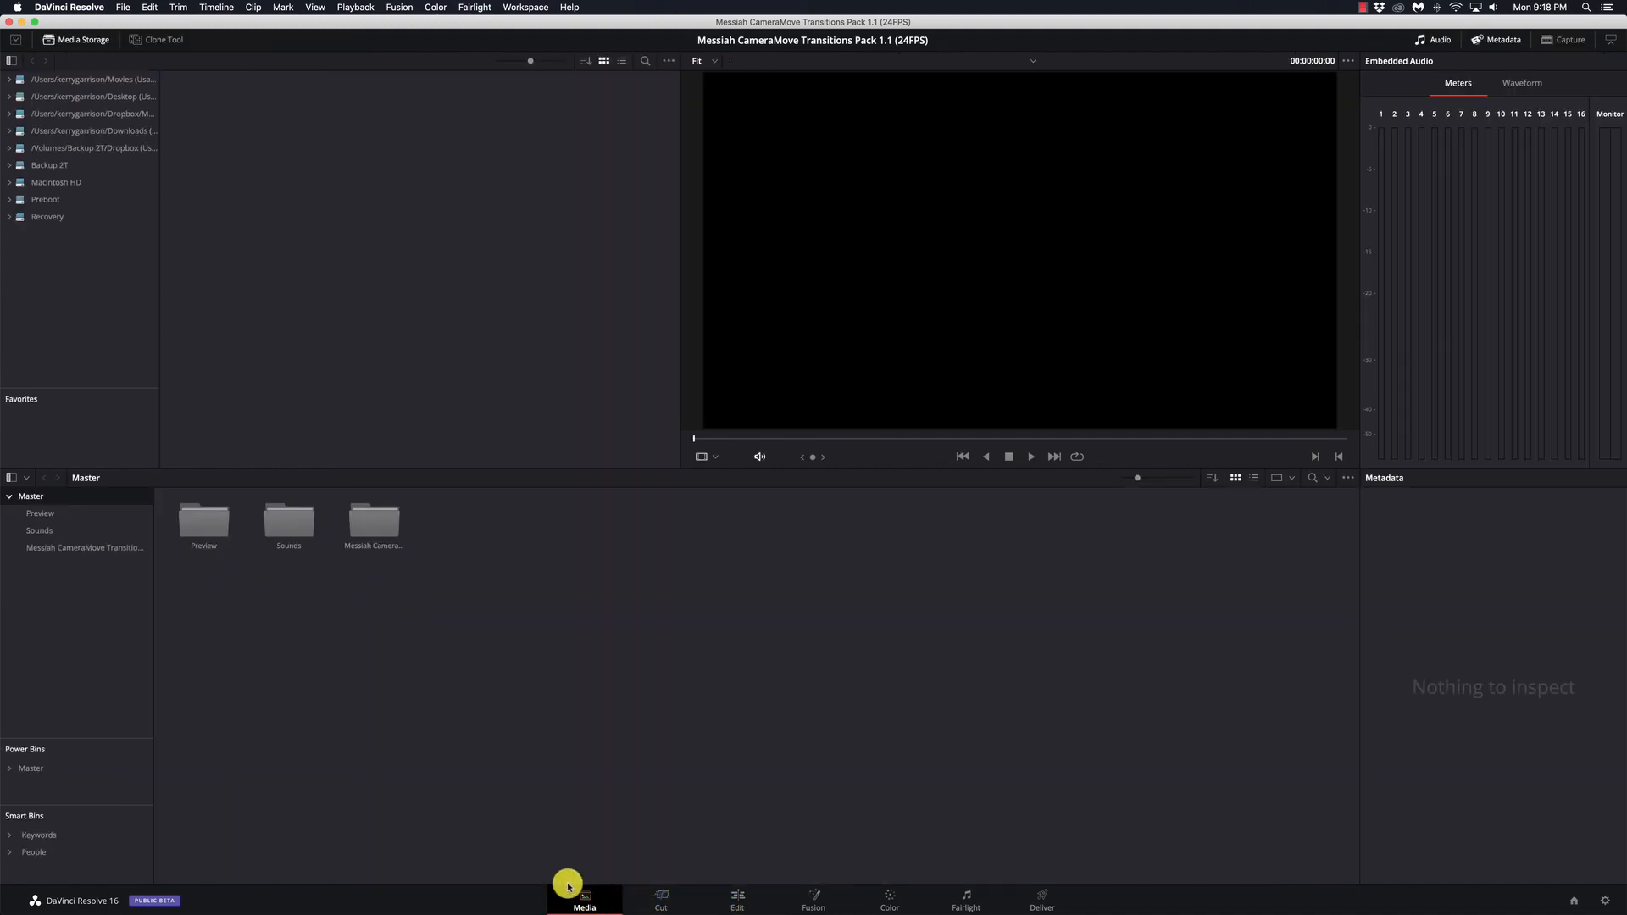
{"action": "double_click", "coordinate": [392, 531]}
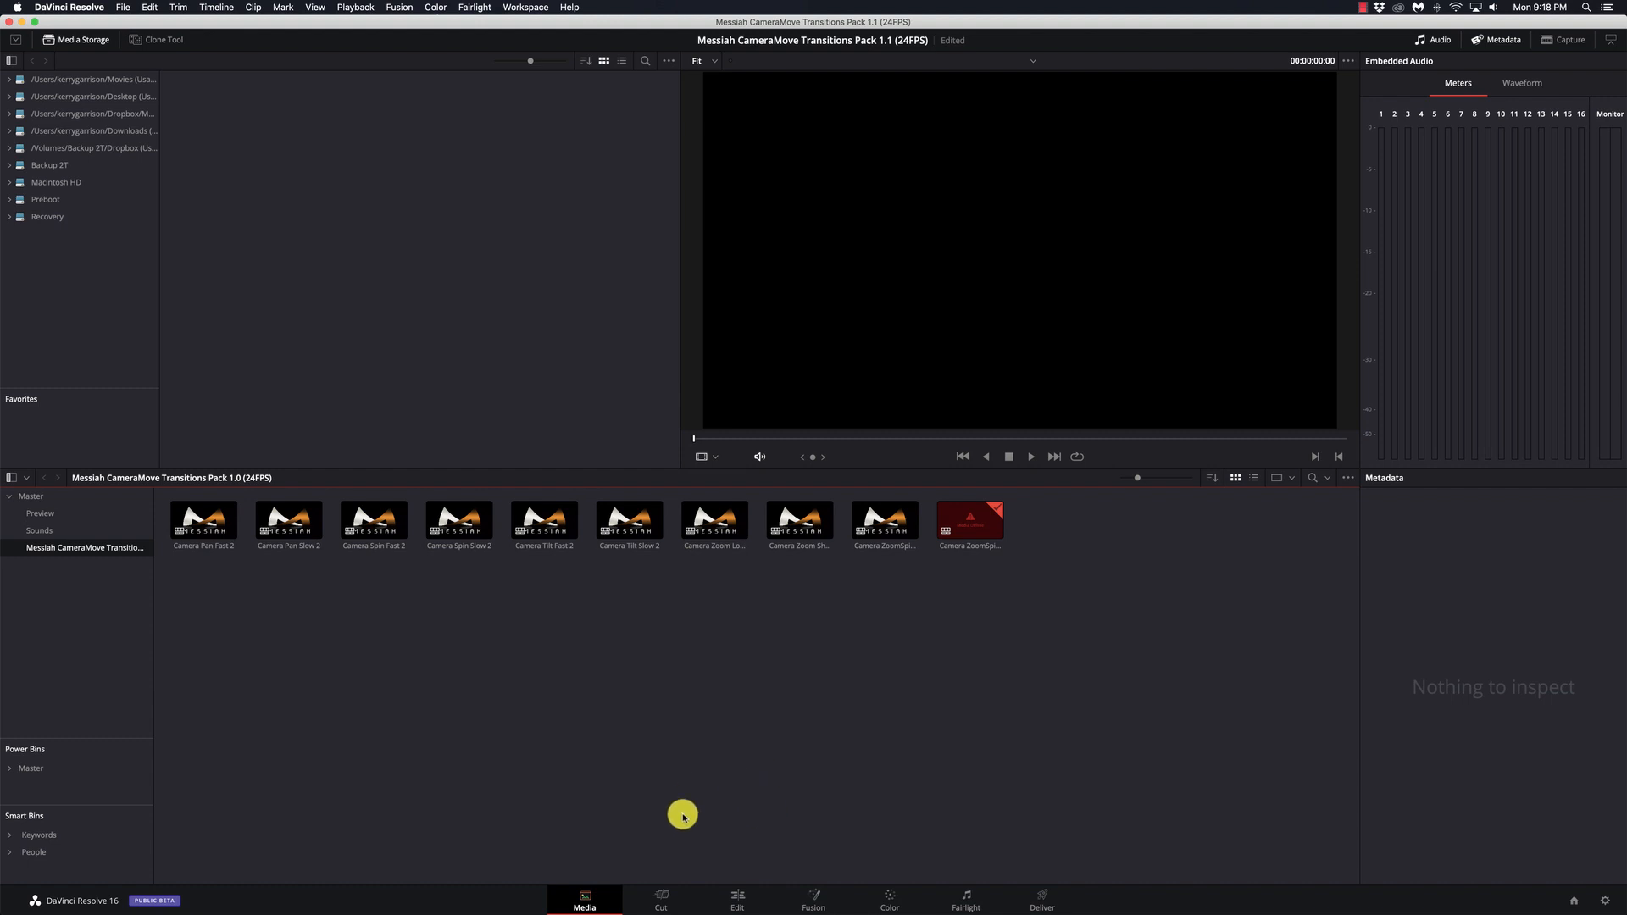
{"action": "left_click", "coordinate": [113, 529]}
{"action": "left_click_drag", "start_coordinate": [757, 598], "coordinate": [180, 514]}
{"action": "right_click", "coordinate": [197, 516]}
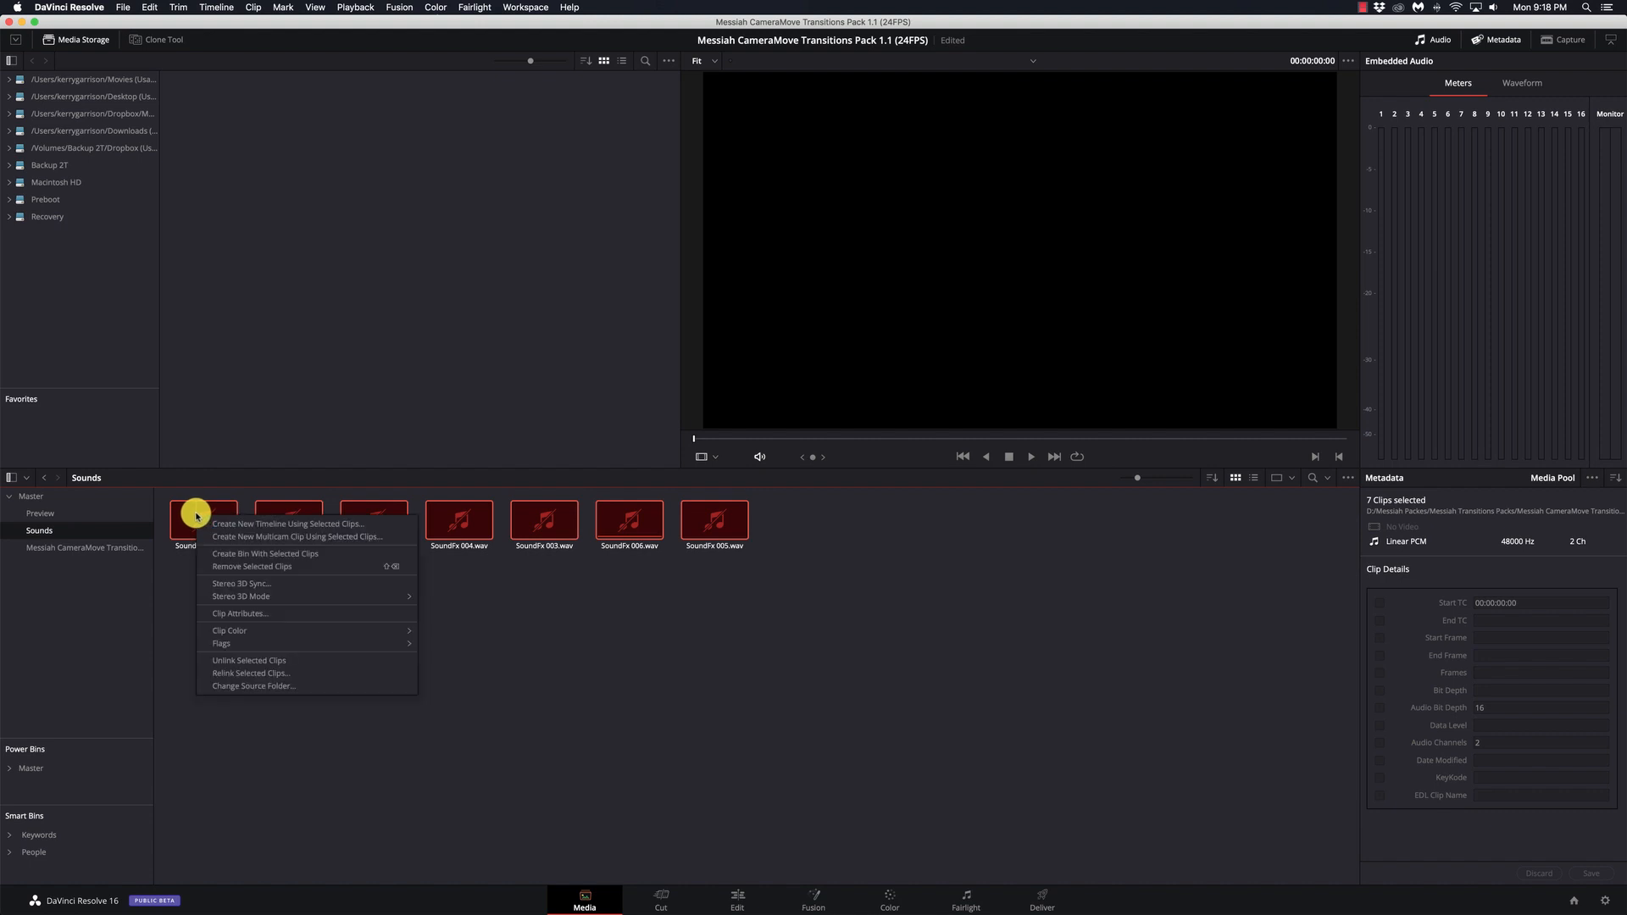
{"action": "left_click", "coordinate": [286, 676]}
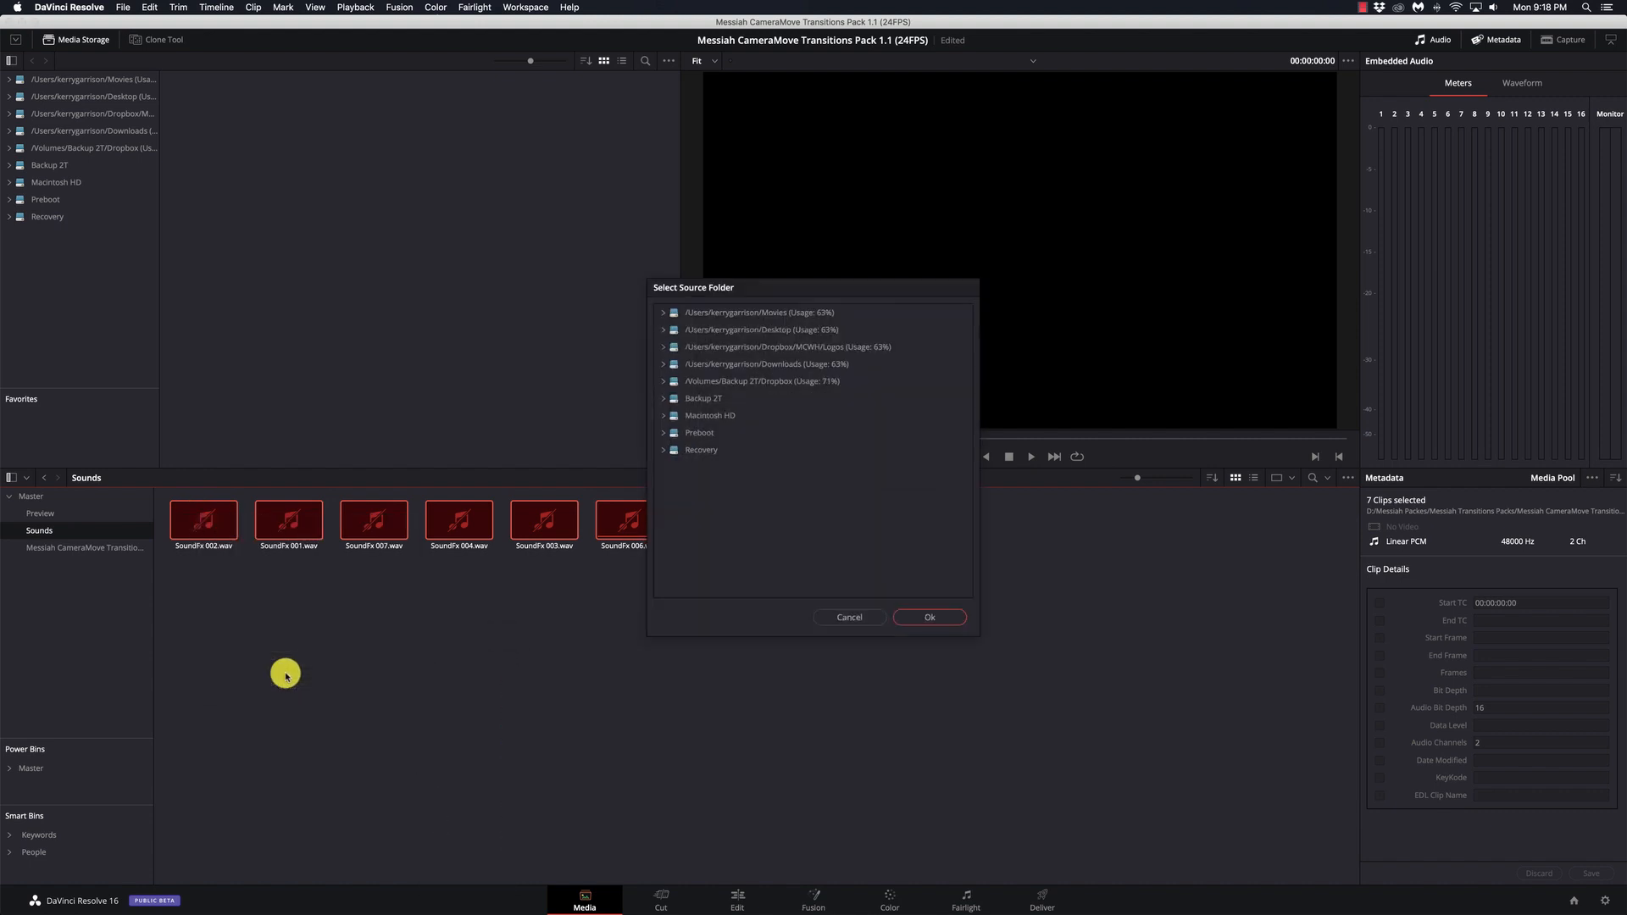
{"action": "left_click", "coordinate": [663, 364]}
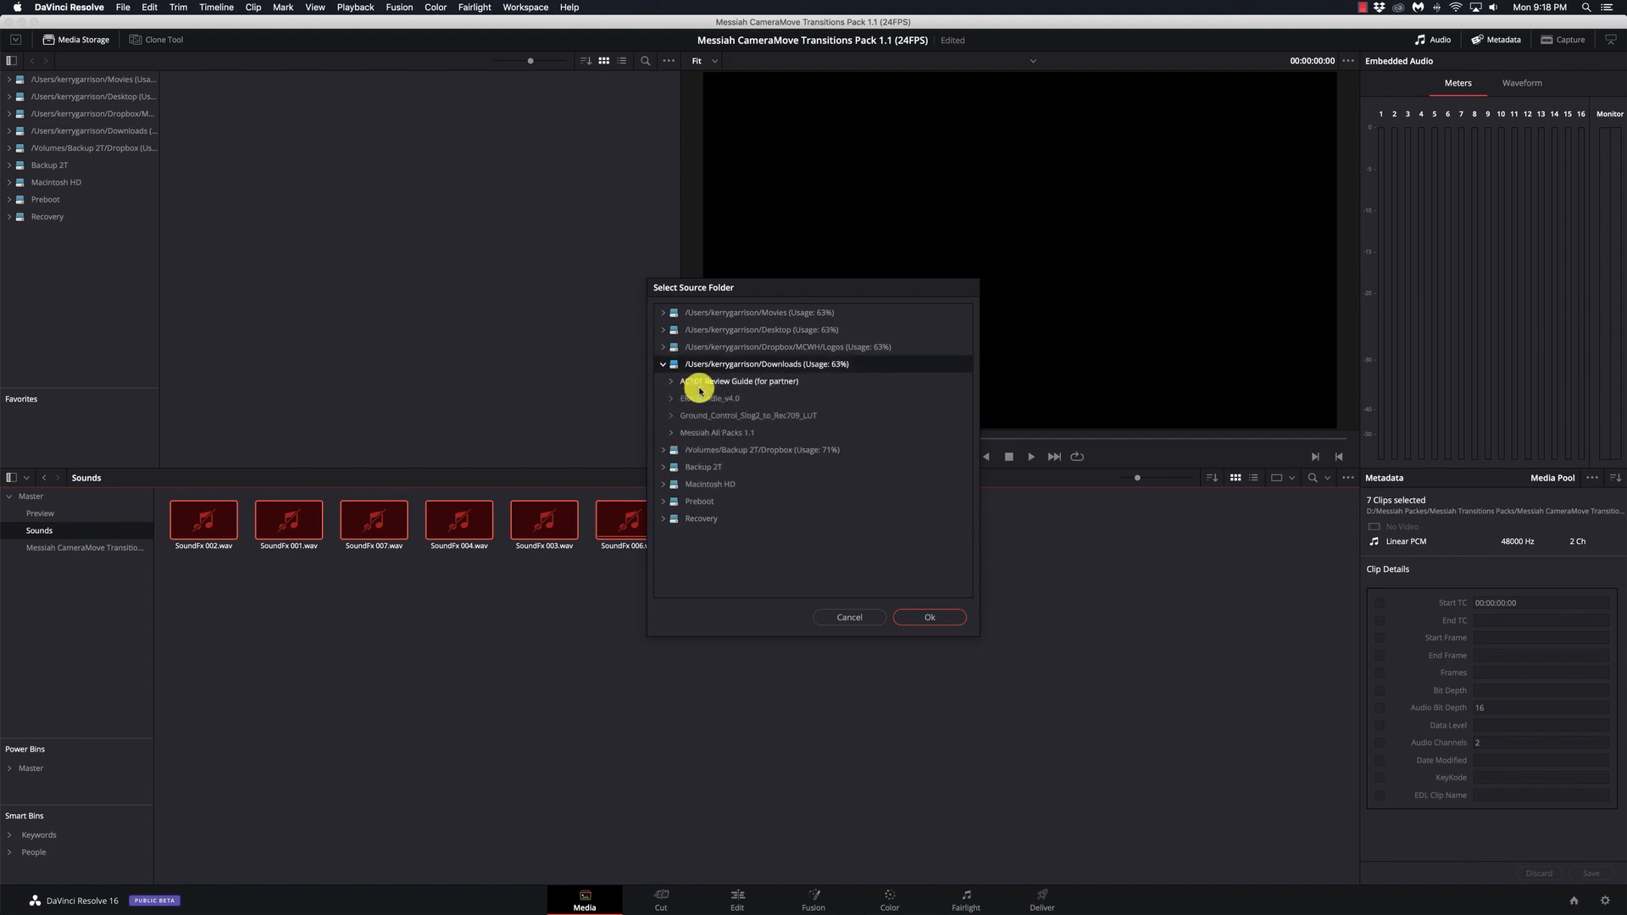
{"action": "left_click", "coordinate": [665, 434]}
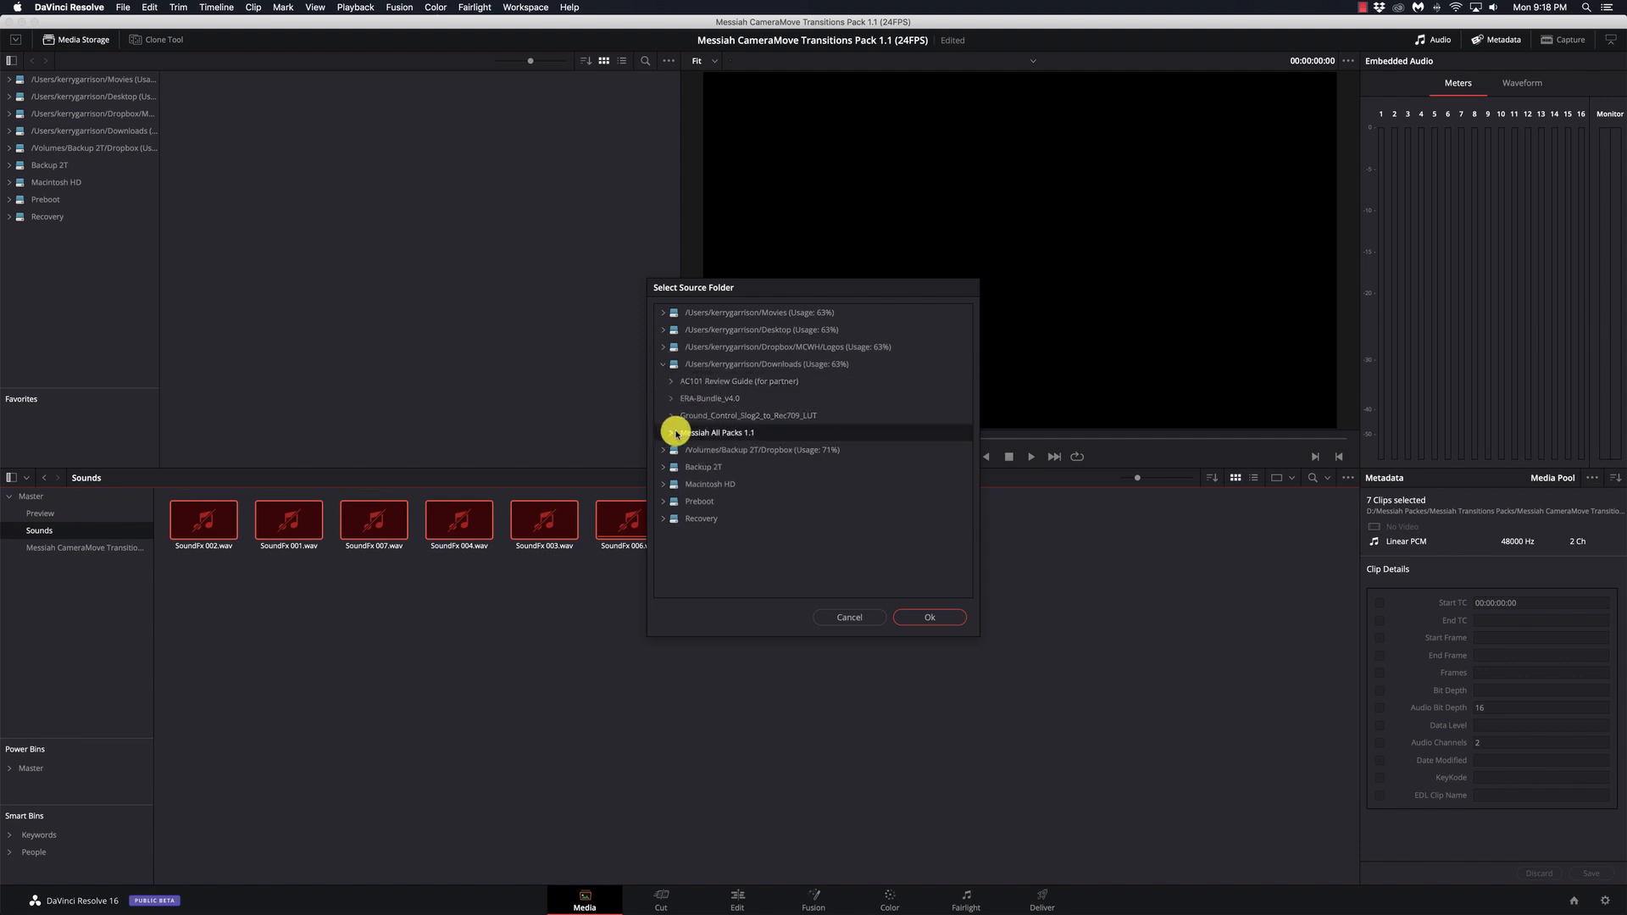
{"action": "left_click", "coordinate": [672, 433]}
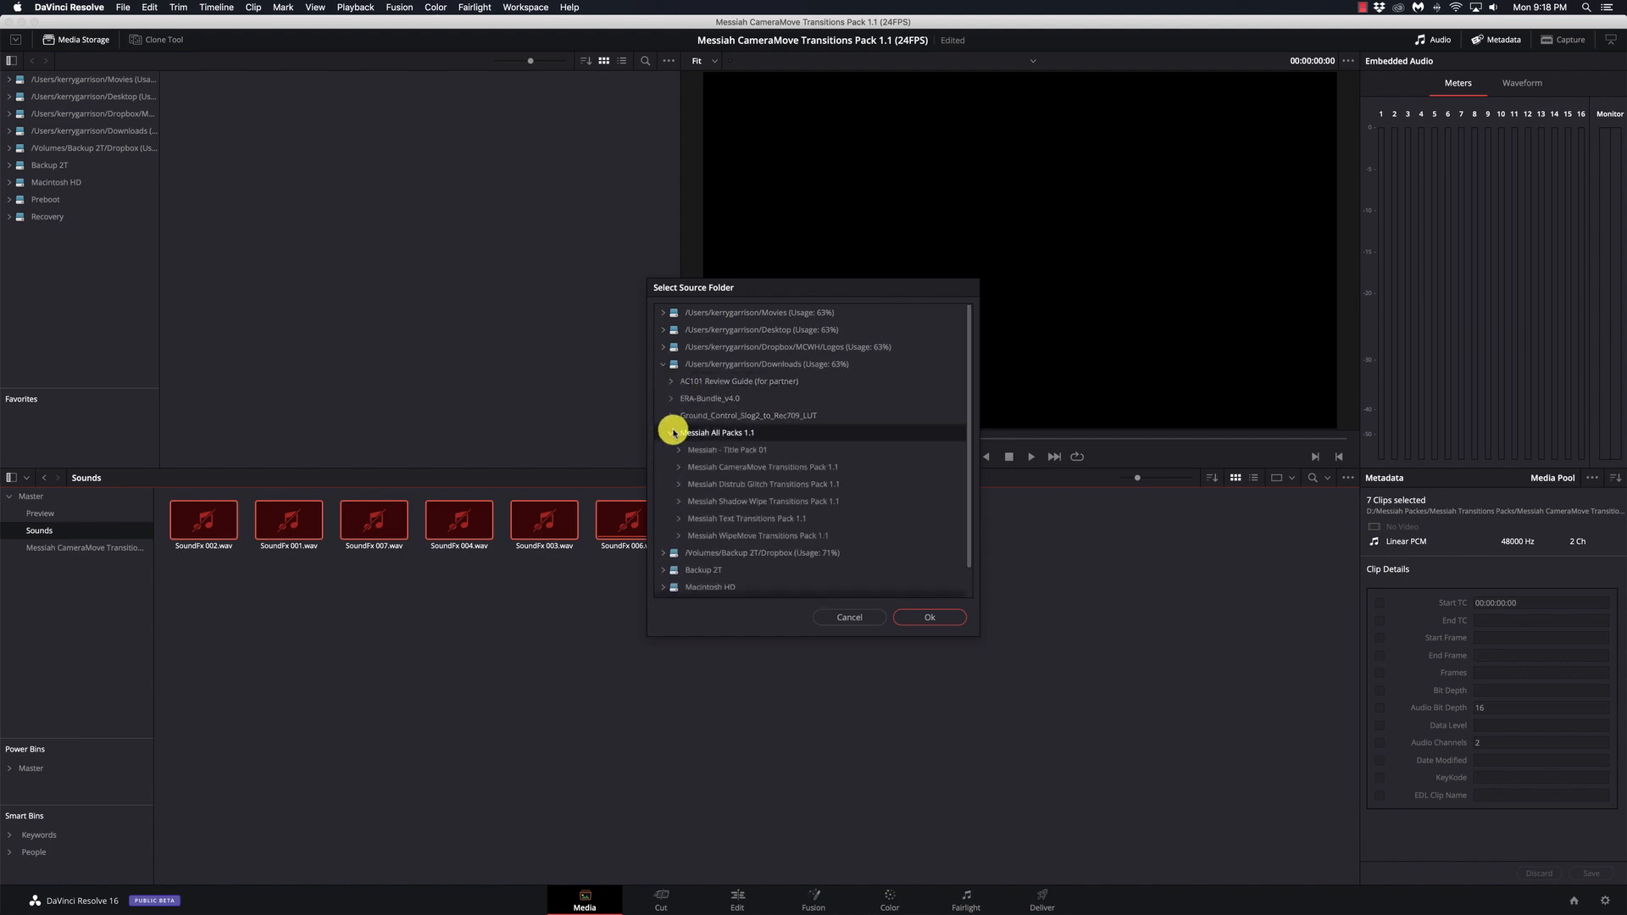
{"action": "left_click", "coordinate": [751, 466]}
{"action": "left_click", "coordinate": [930, 617]}
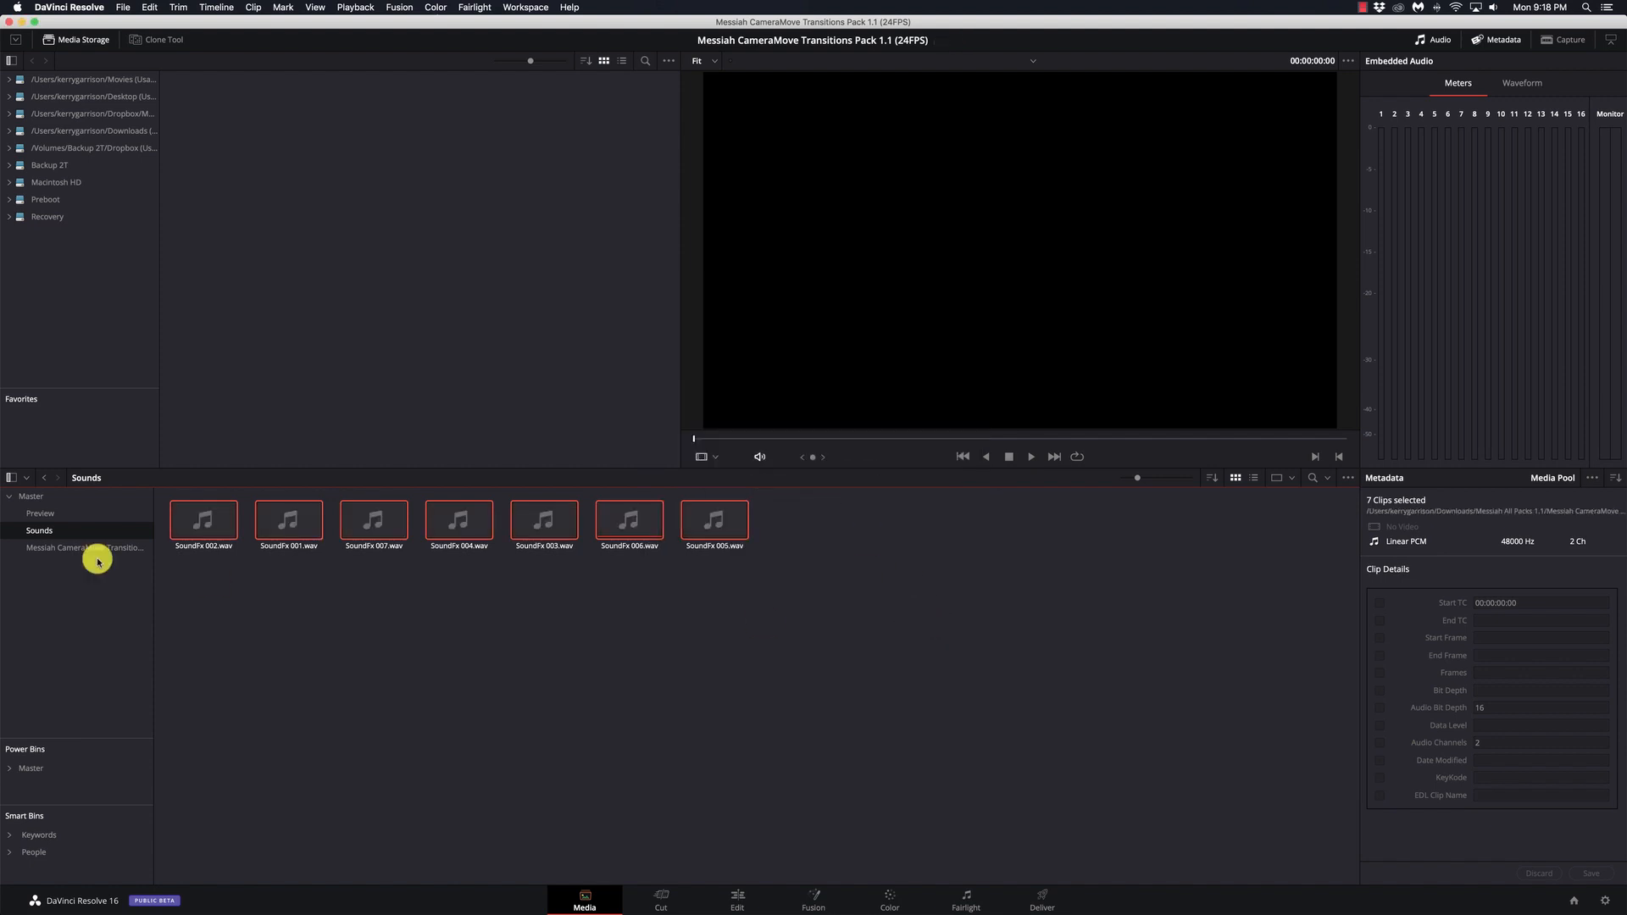
- Relink all clips in the Preview bin to the Messiah CameraMove Transitions Pack 1.1 folder and return to the Edit page
{"action": "left_click", "coordinate": [40, 514]}
{"action": "left_click_drag", "start_coordinate": [1033, 619], "coordinate": [205, 522]}
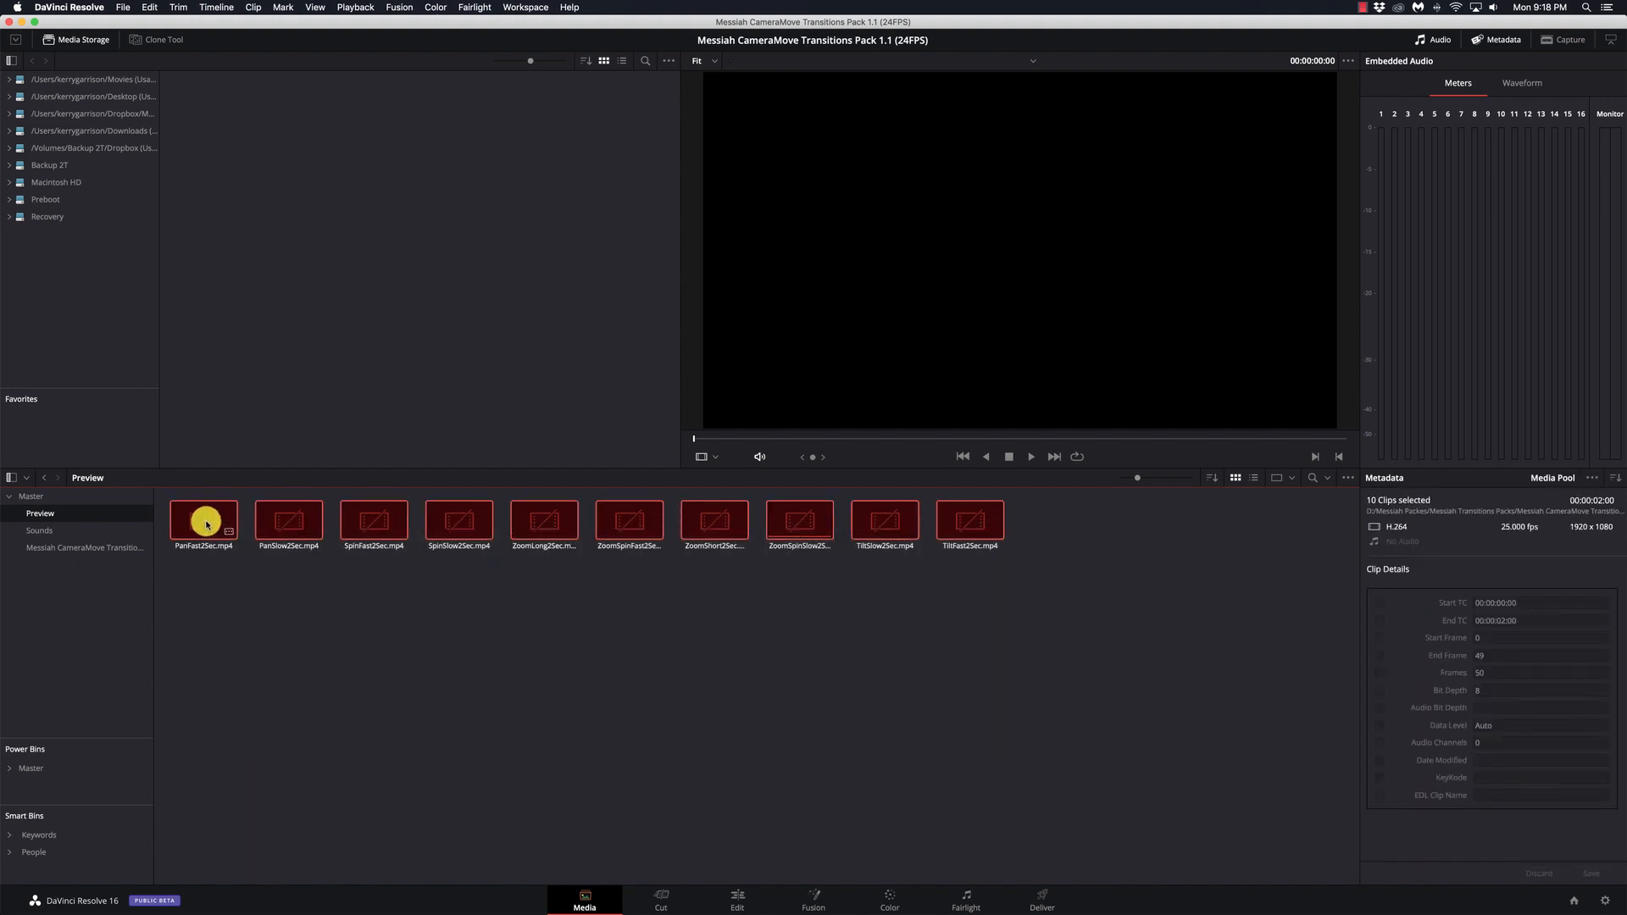
{"action": "right_click", "coordinate": [207, 522]}
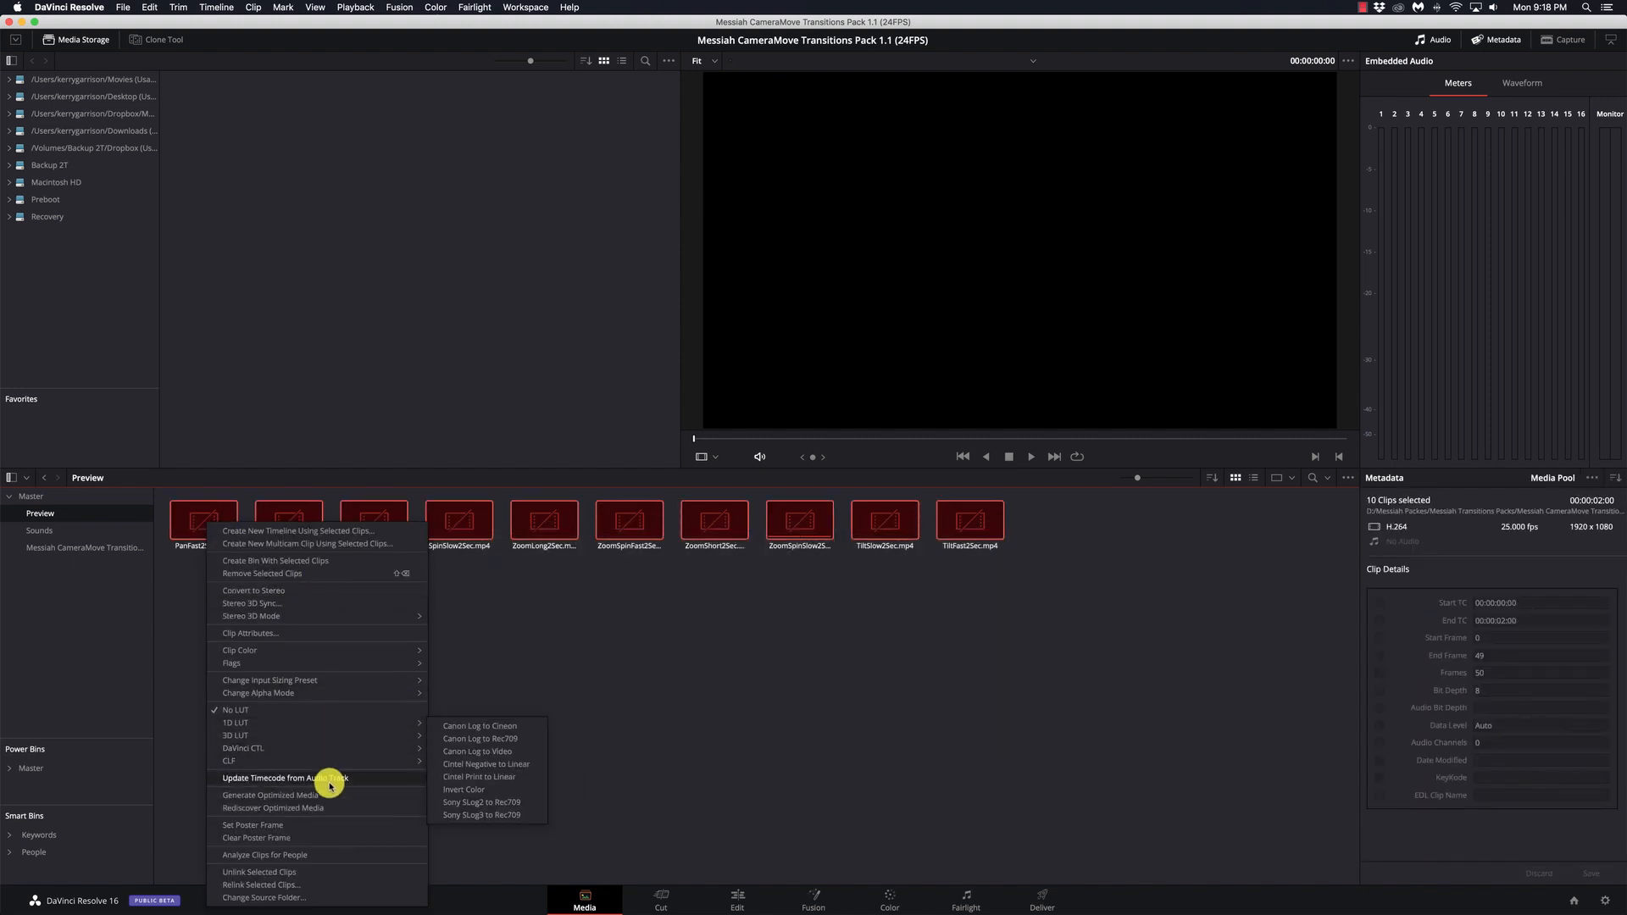
{"action": "left_click", "coordinate": [329, 884]}
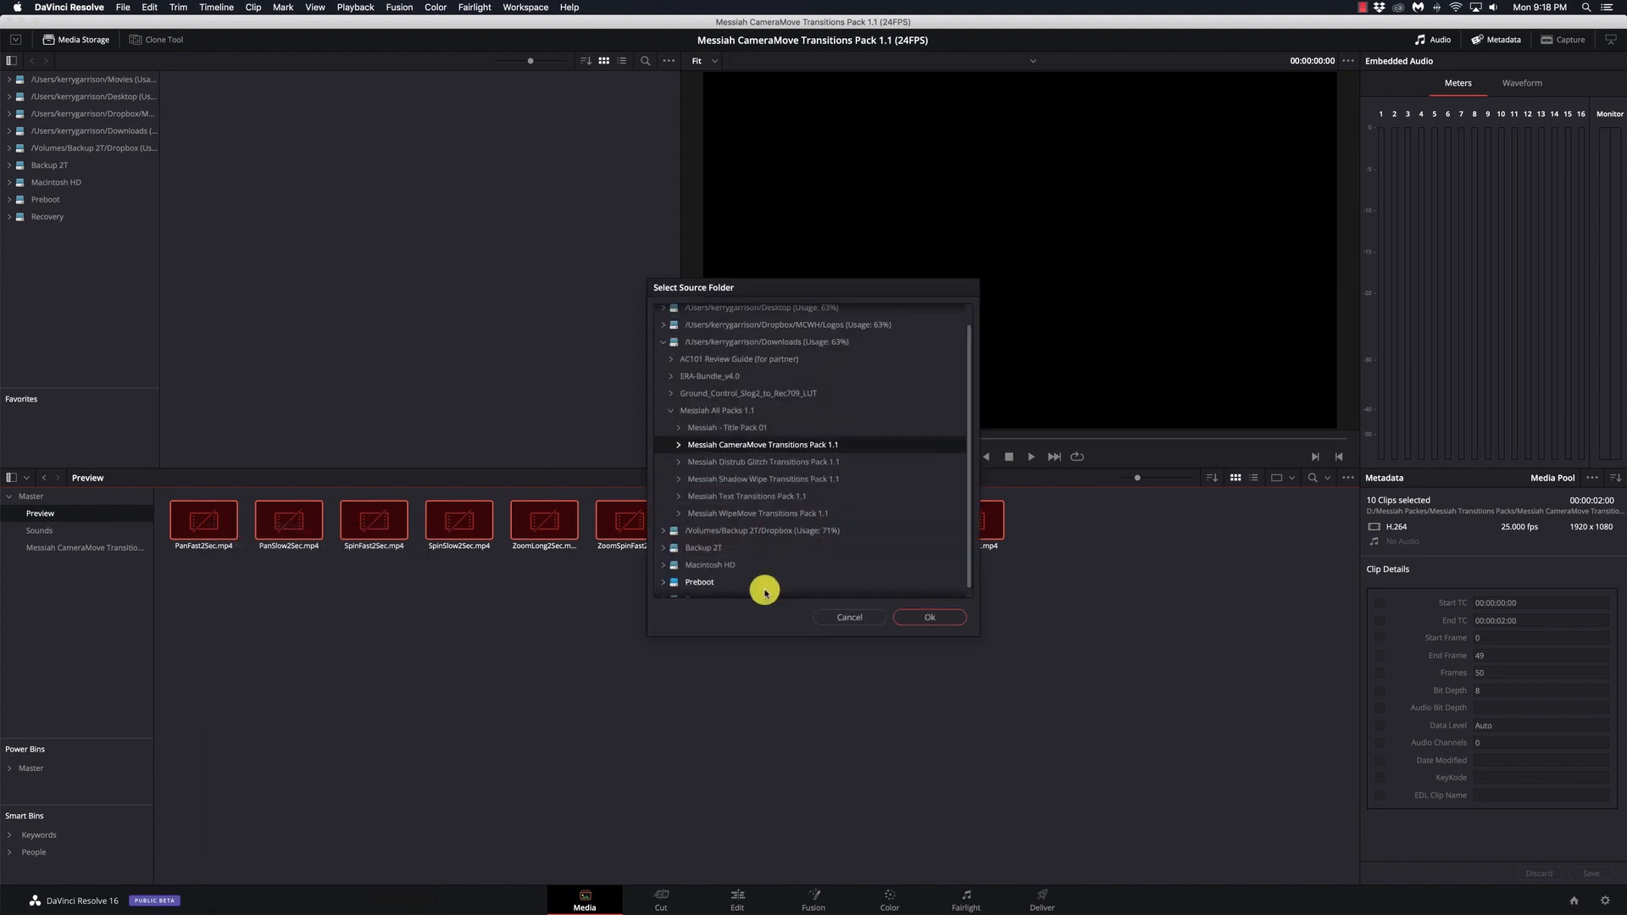
{"action": "left_click", "coordinate": [932, 620]}
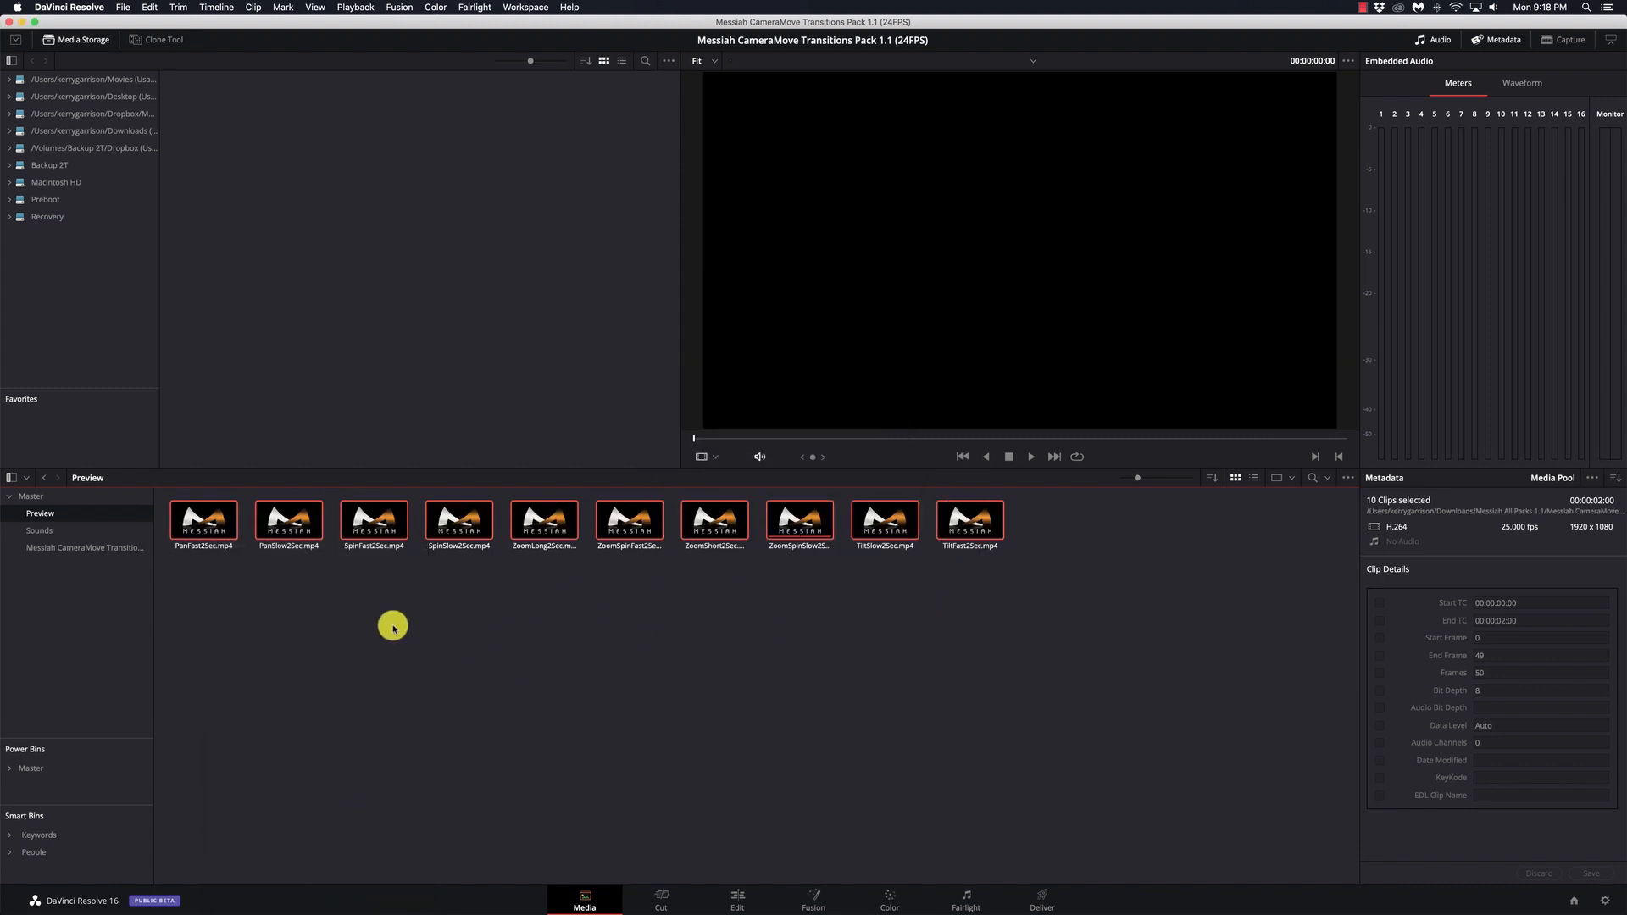
{"action": "left_click", "coordinate": [334, 610]}
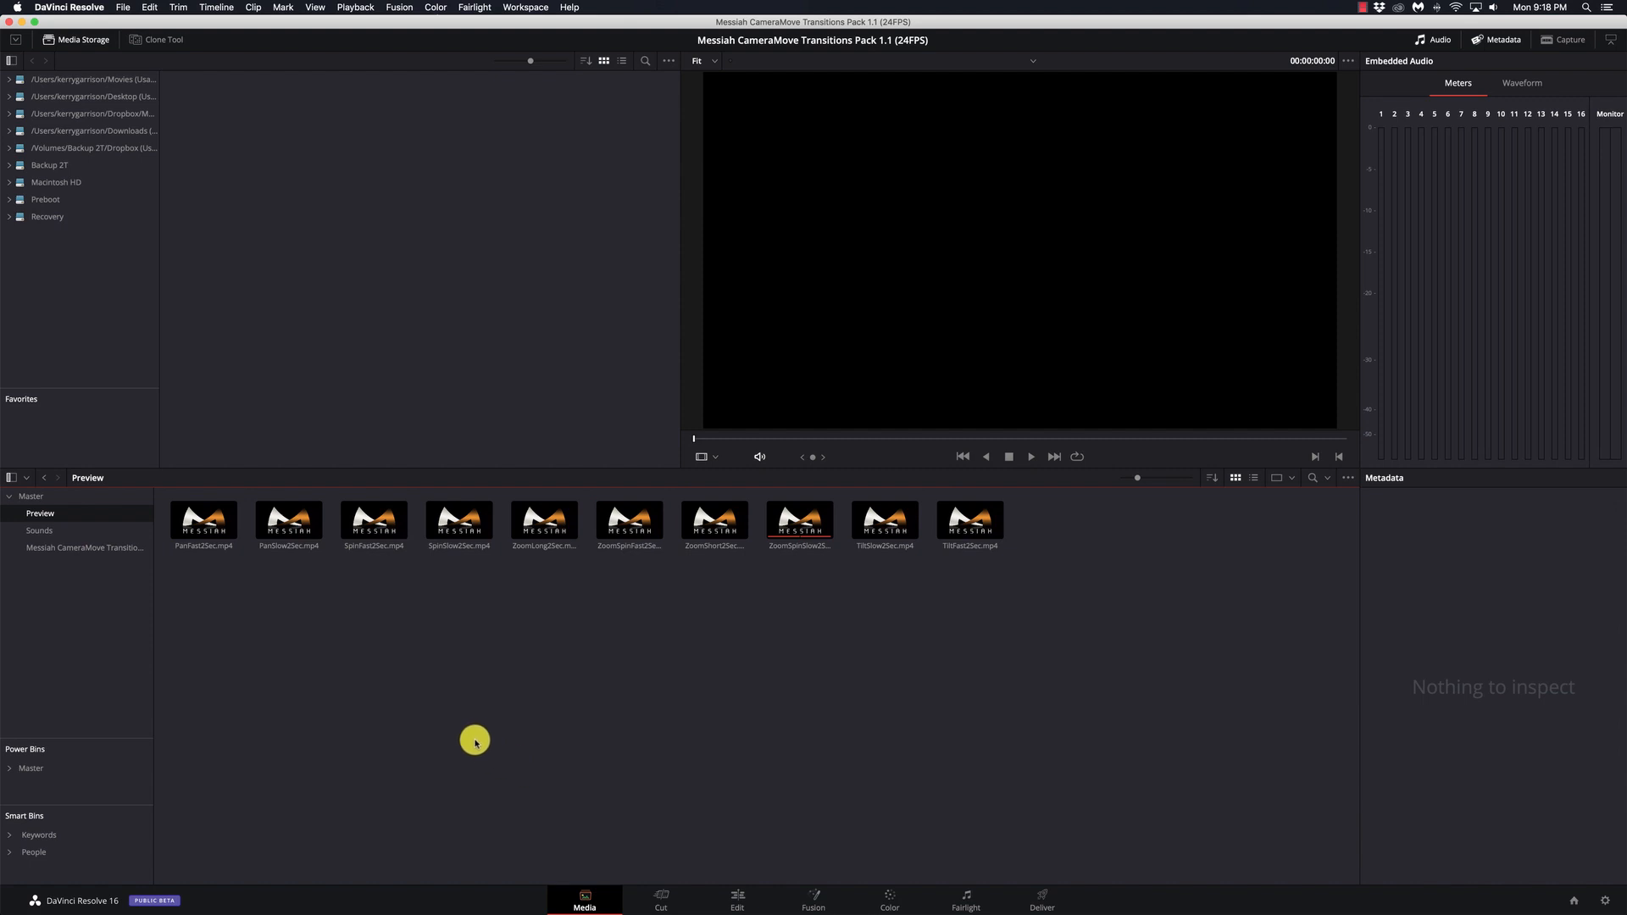
{"action": "left_click", "coordinate": [739, 901]}
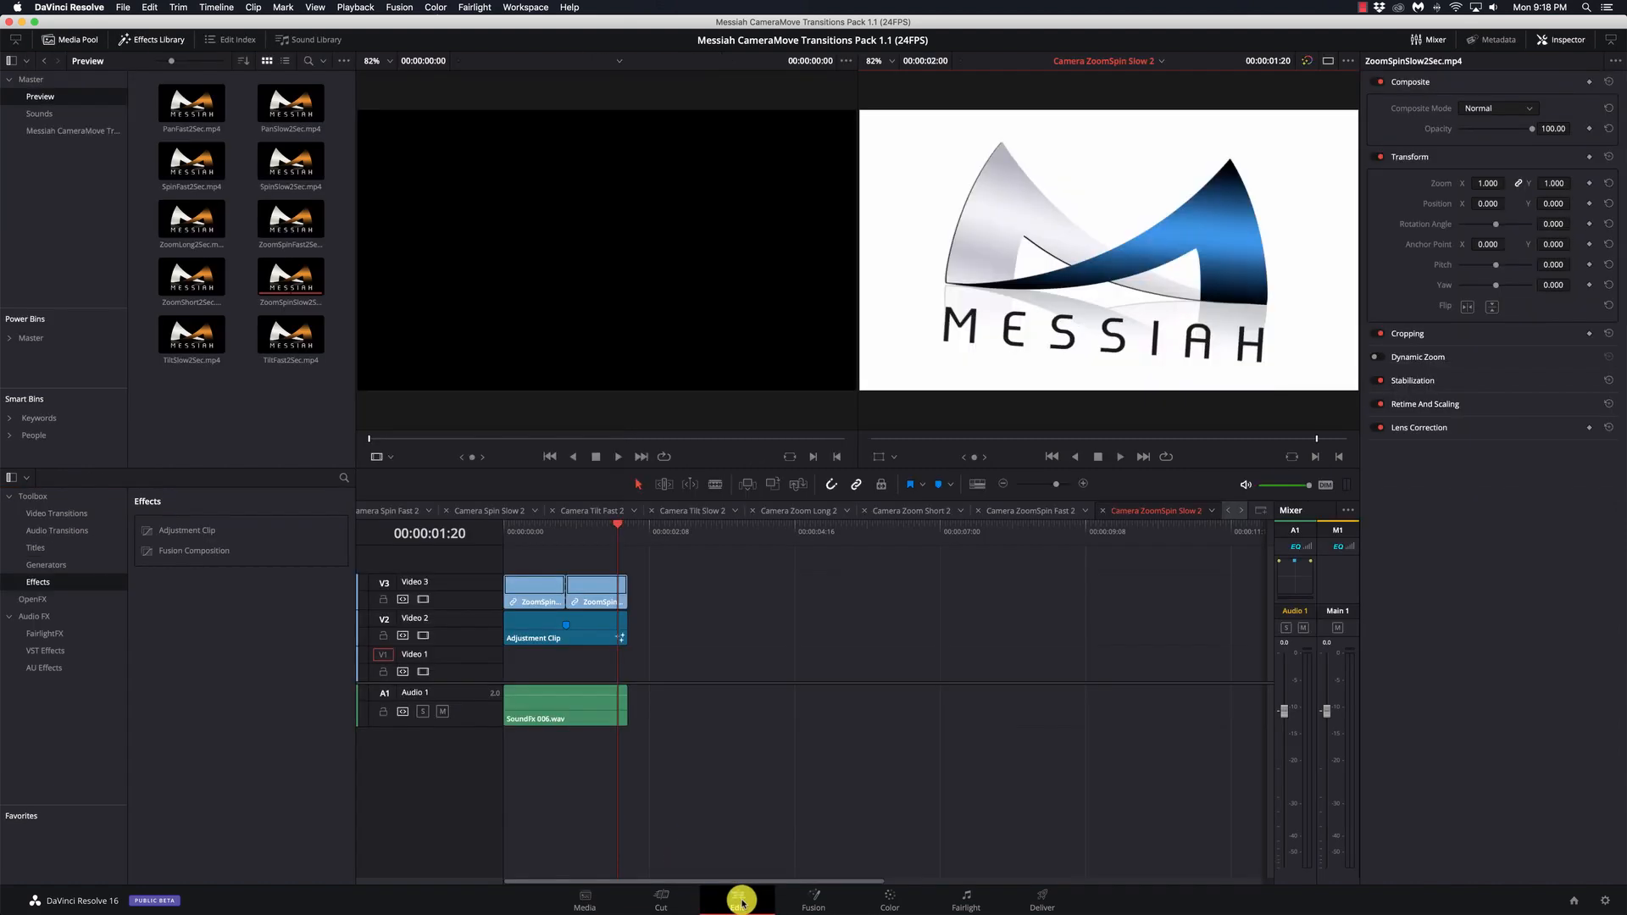
{"action": "left_click_drag", "start_coordinate": [678, 653], "coordinate": [480, 574]}
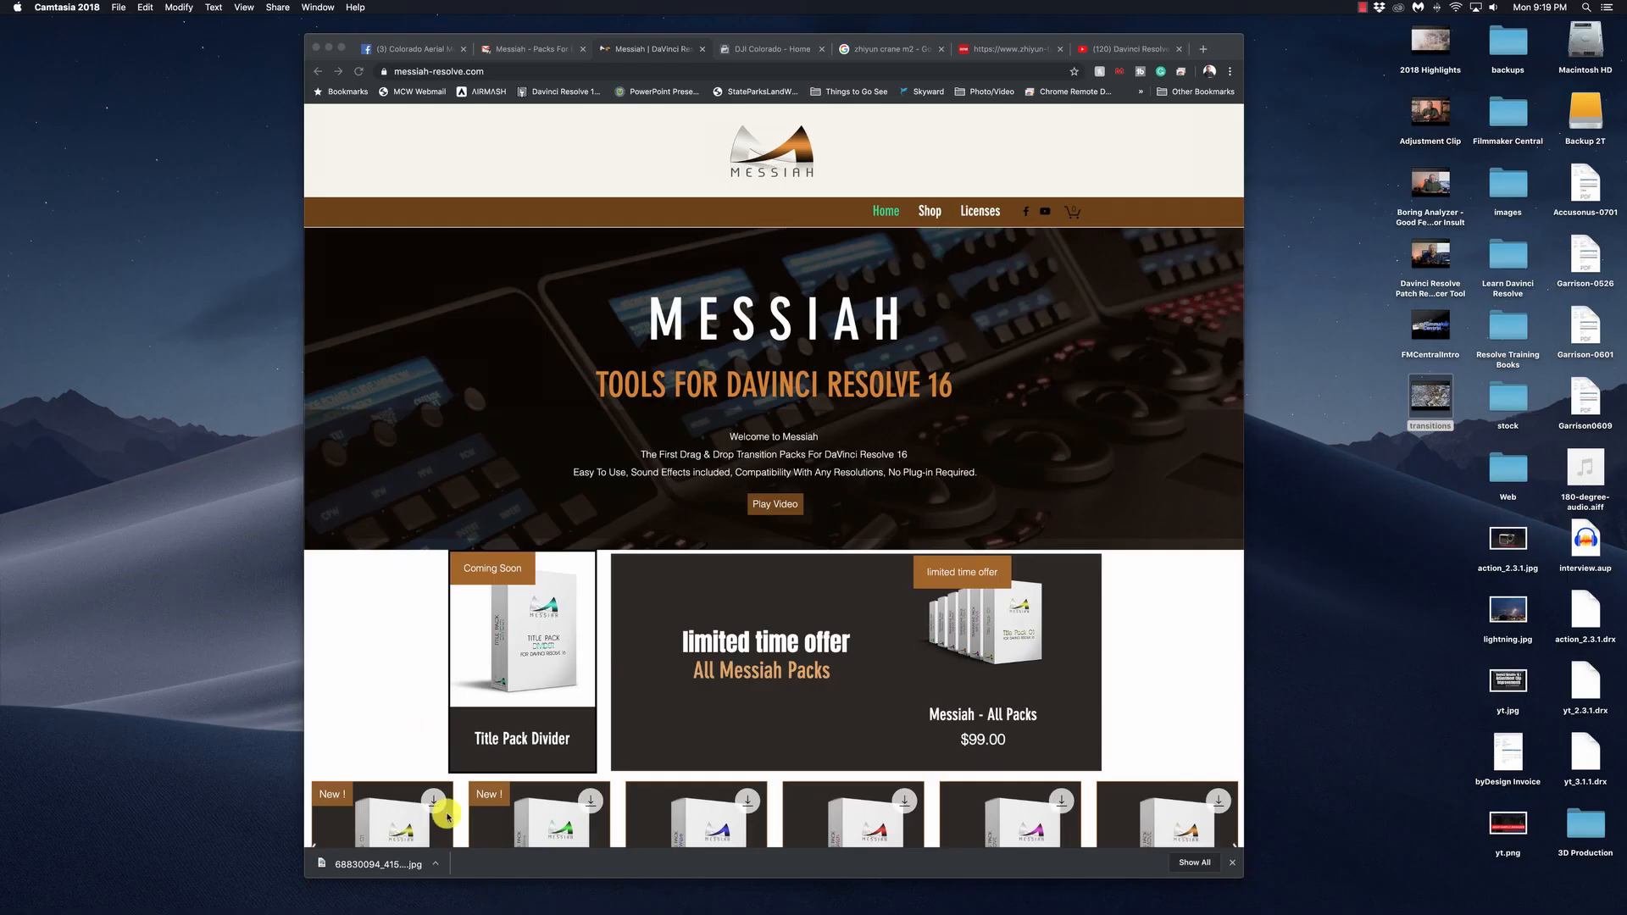
- Switch to DaVinci Resolve, open the Messiah CameraMove Transitions Pack project, and copy its Preview, Sounds and Messiah CameraMove bins
{"action": "mouse_move", "coordinate": [441, 912]}
{"action": "left_click", "coordinate": [507, 902]}
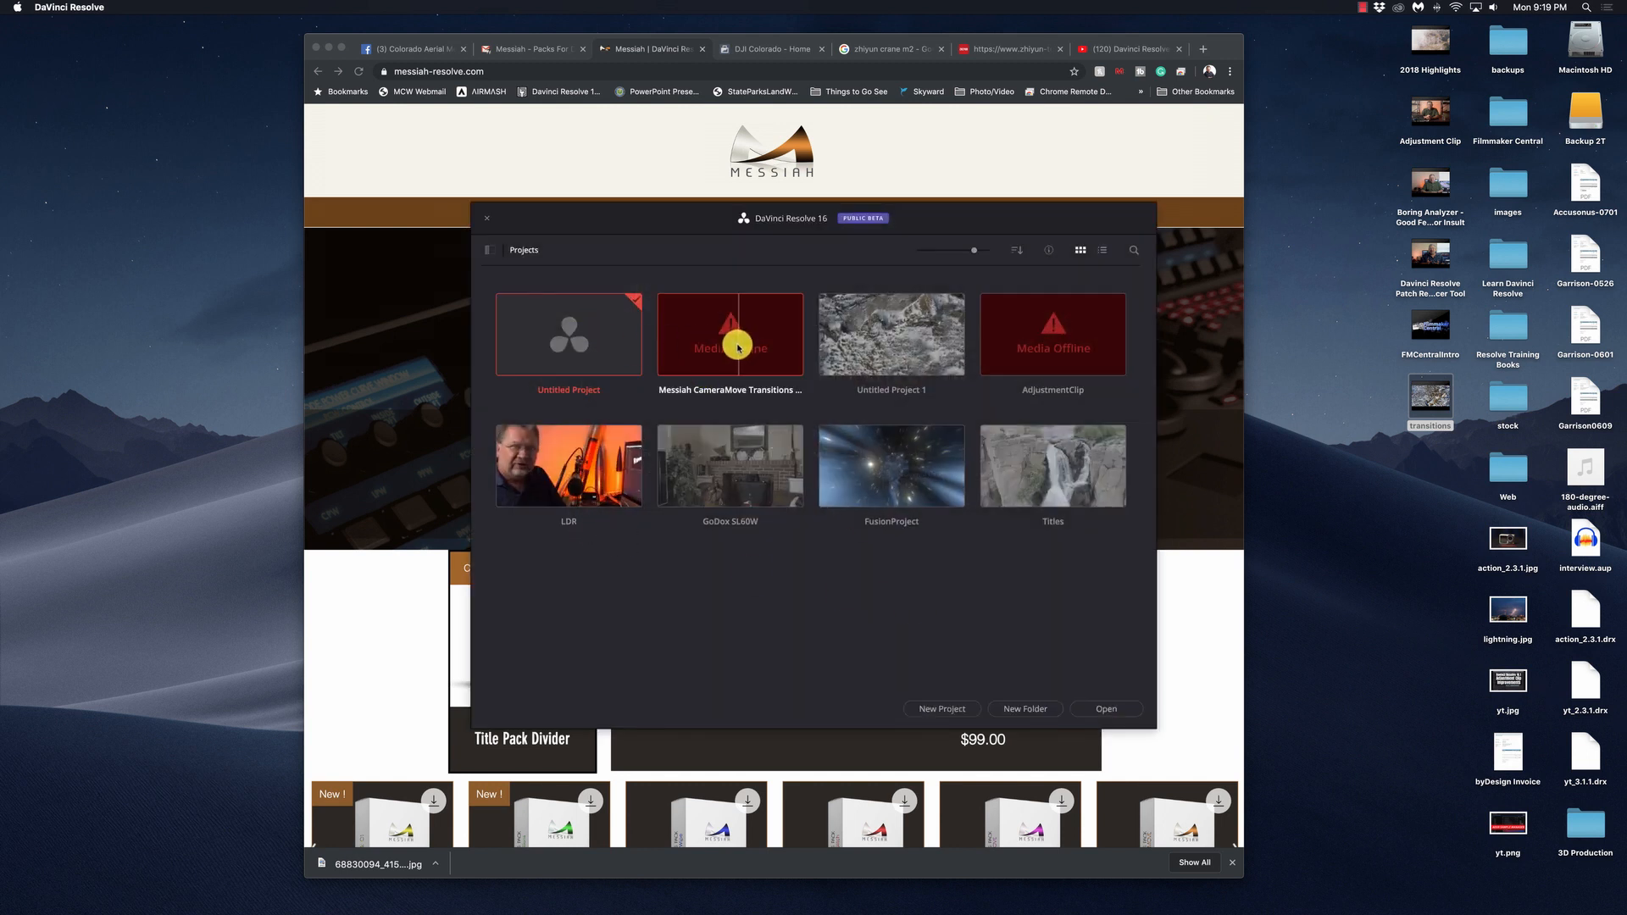
{"action": "double_click", "coordinate": [737, 347]}
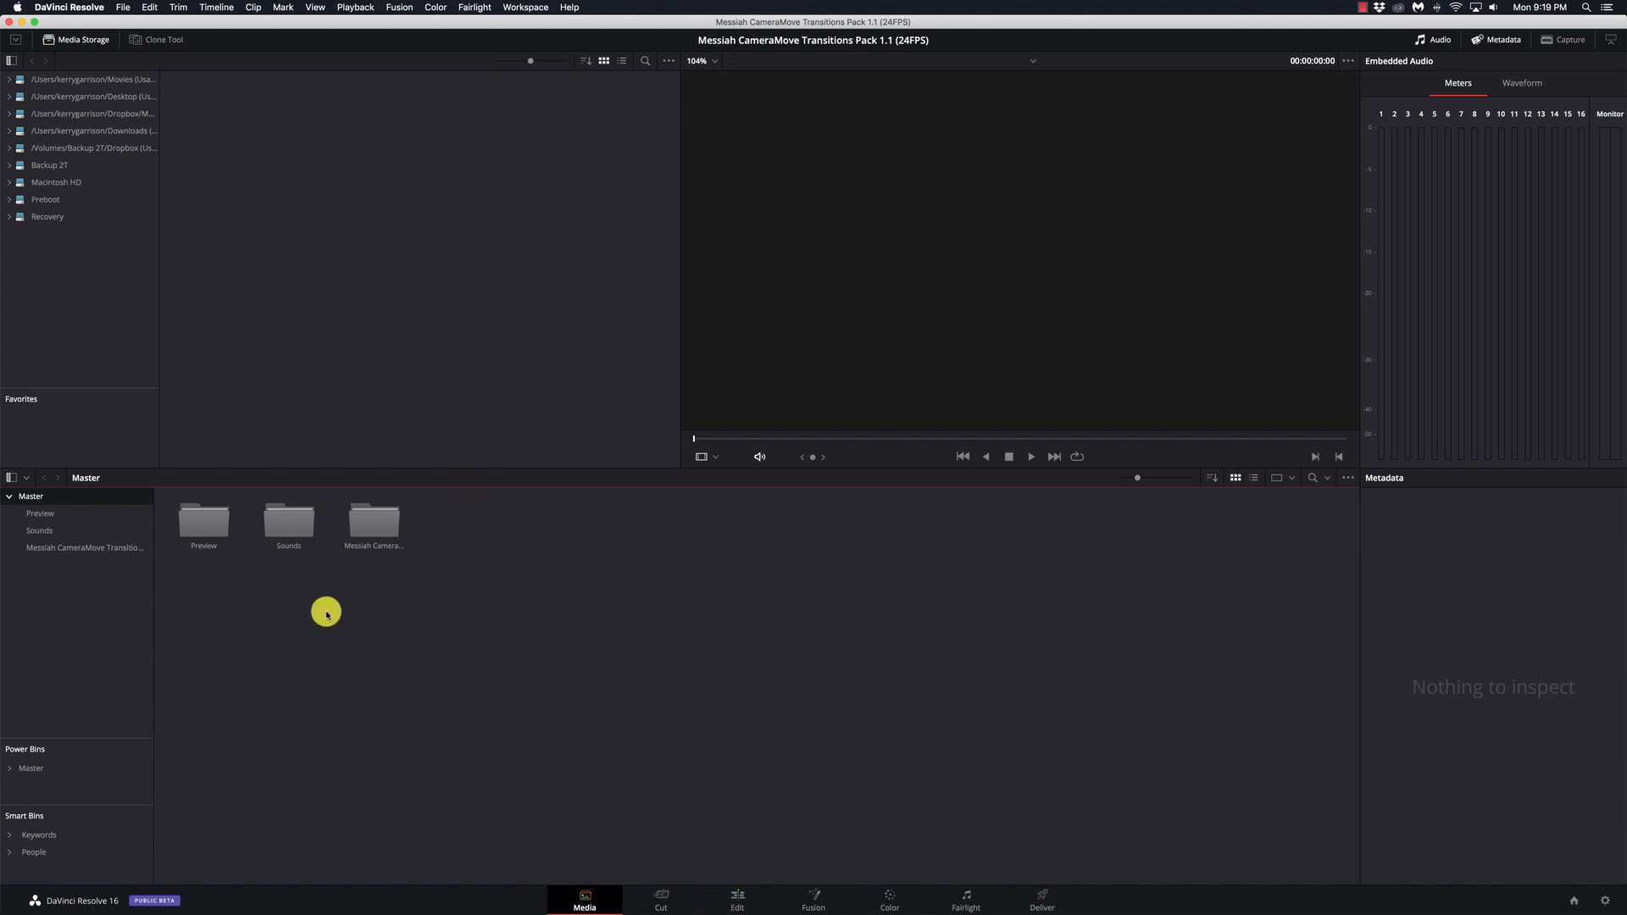
{"action": "left_click_drag", "start_coordinate": [475, 595], "coordinate": [201, 507]}
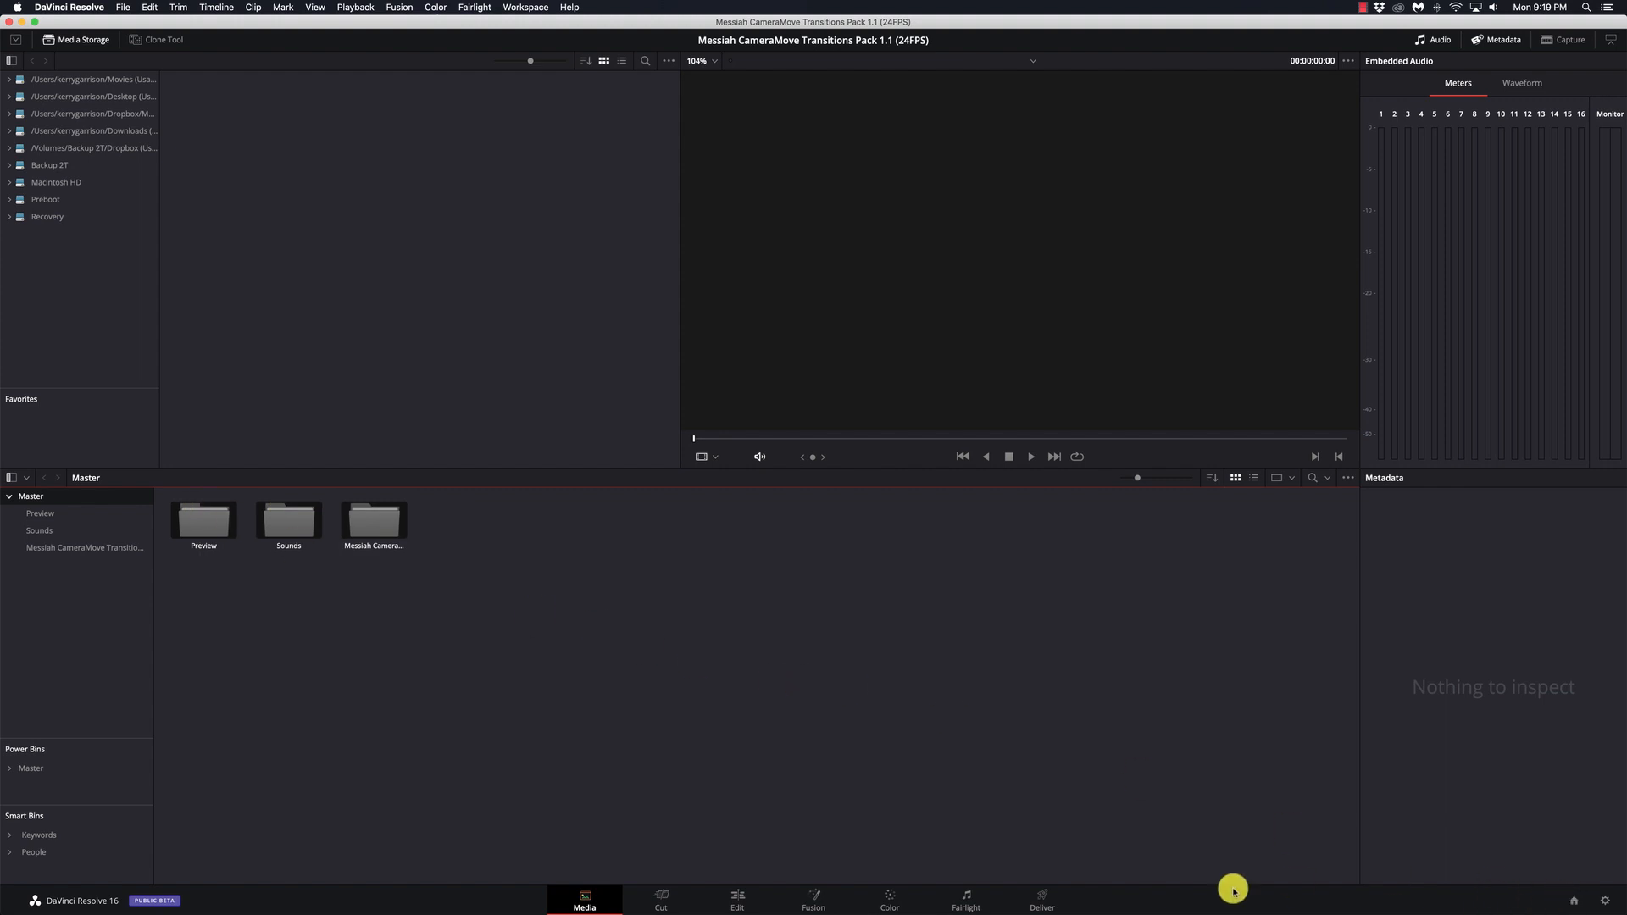
- Open Untitled Project 1 and paste the three copied bins into its Master bin
{"action": "left_click", "coordinate": [1574, 904]}
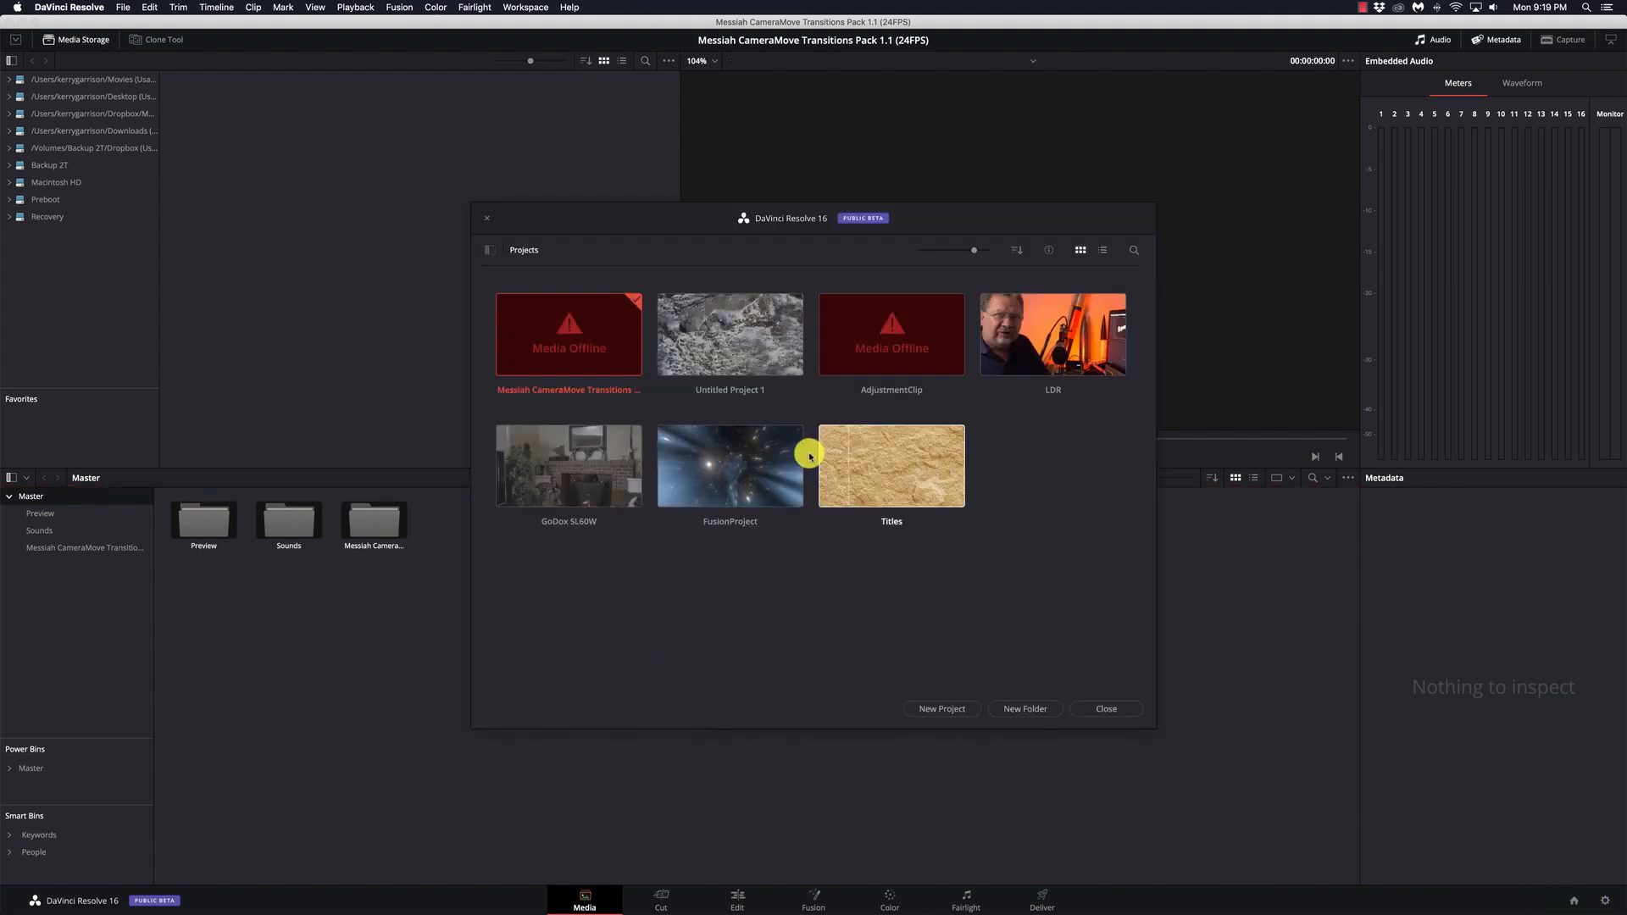
{"action": "double_click", "coordinate": [719, 340]}
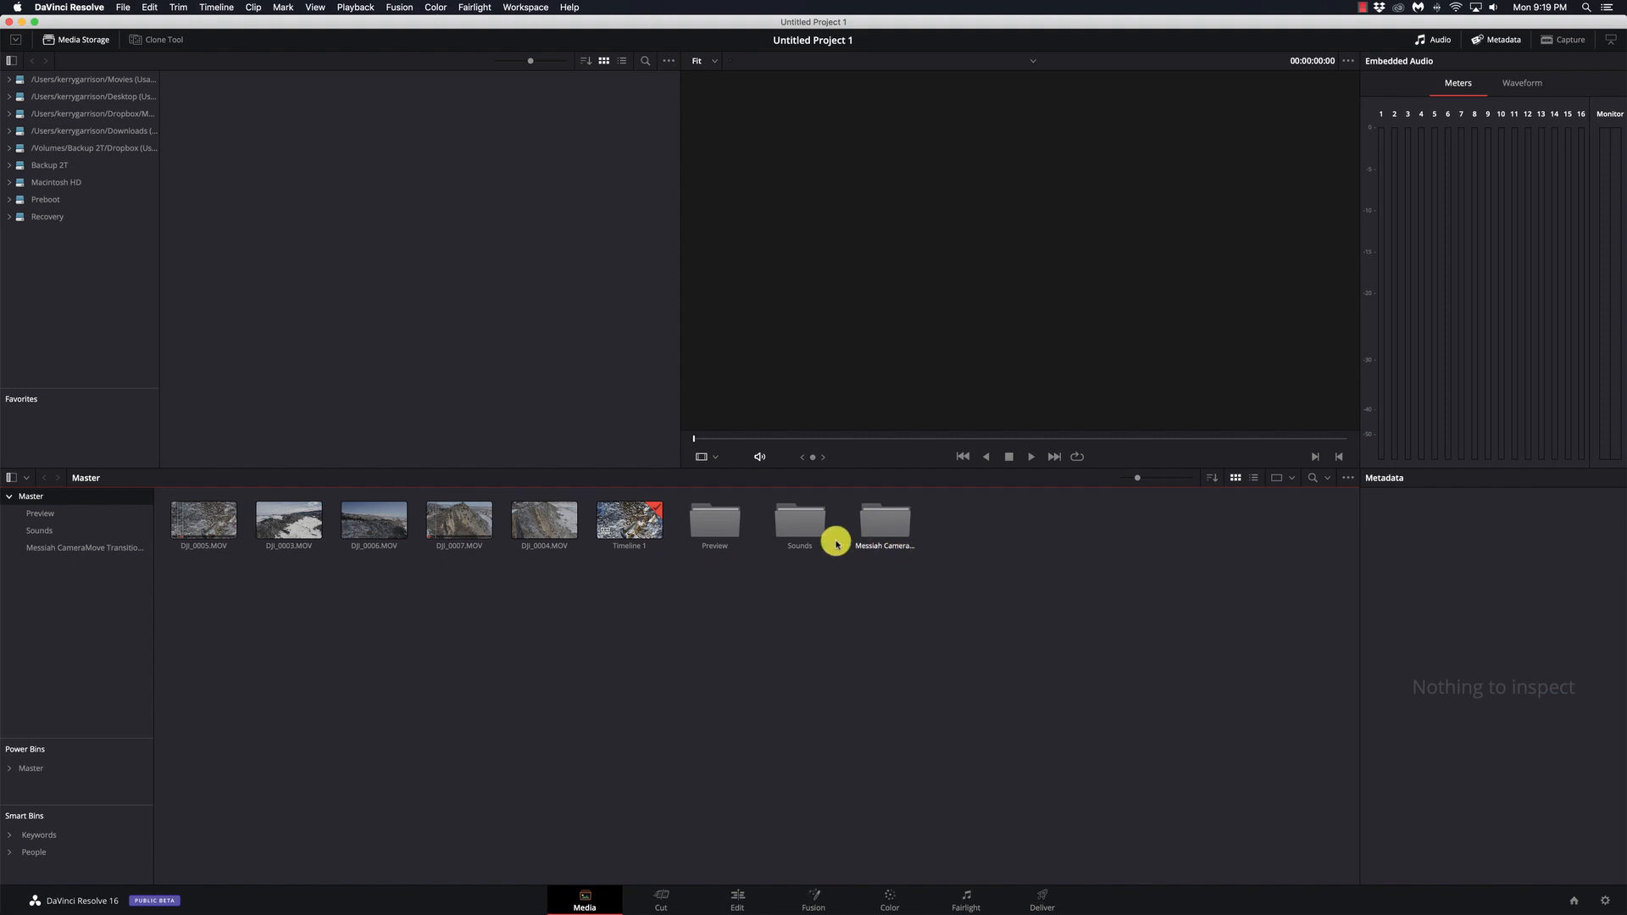
- Open the Messiah CameraMove Transitions bin on the Edit page and preview the zoom, tilt, spin and pan transitions
{"action": "left_click", "coordinate": [737, 900]}
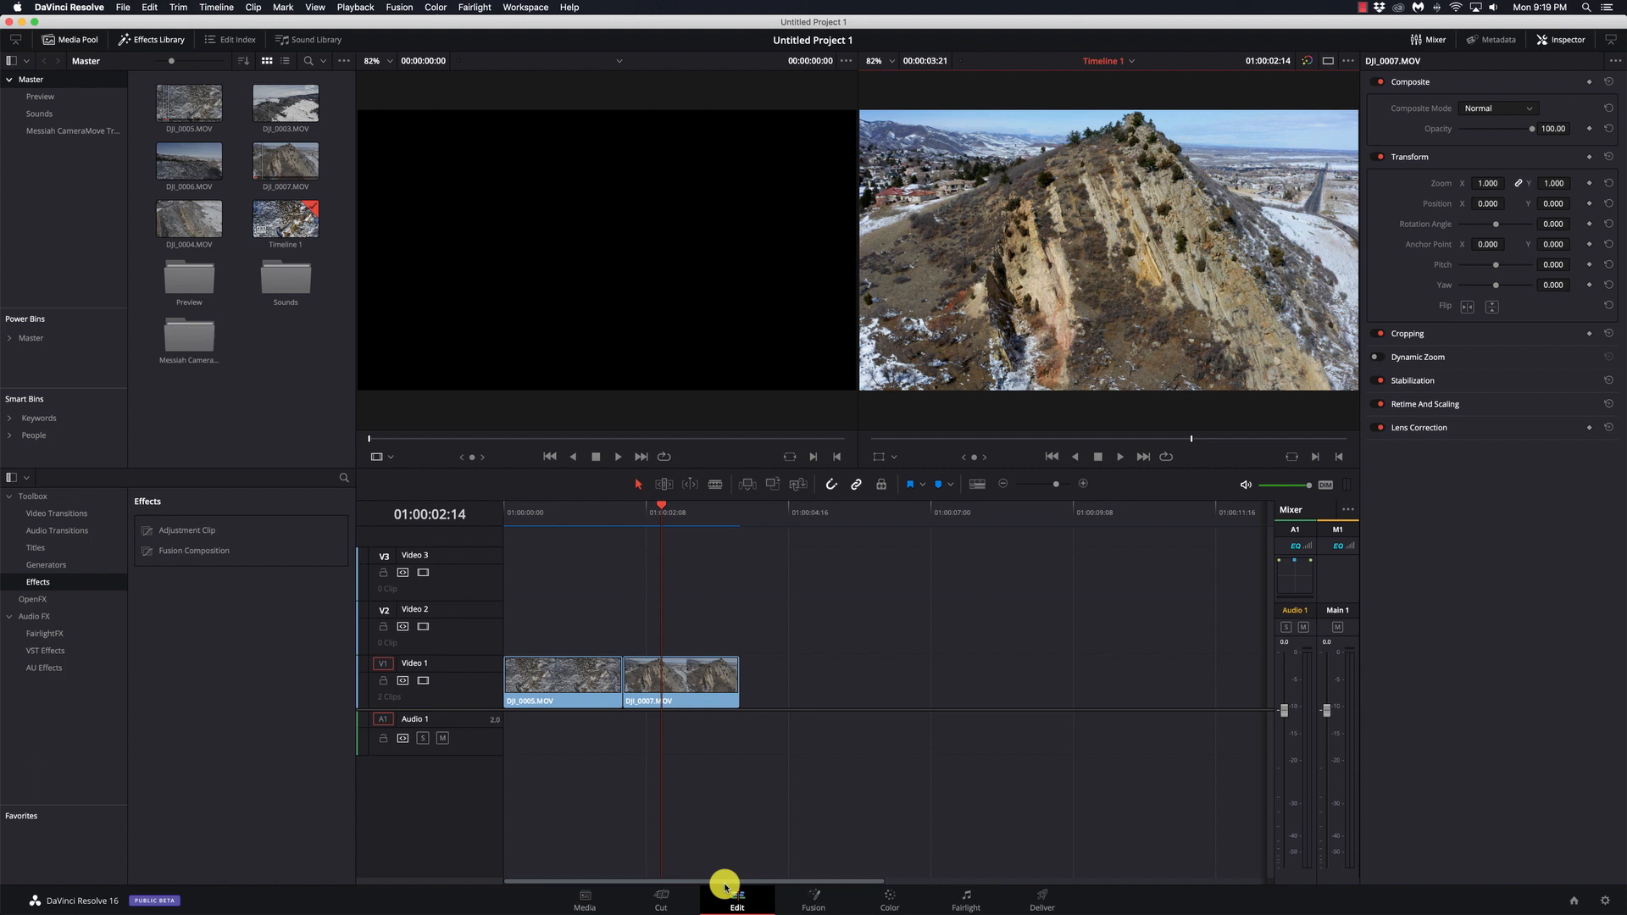
{"action": "double_click", "coordinate": [184, 341]}
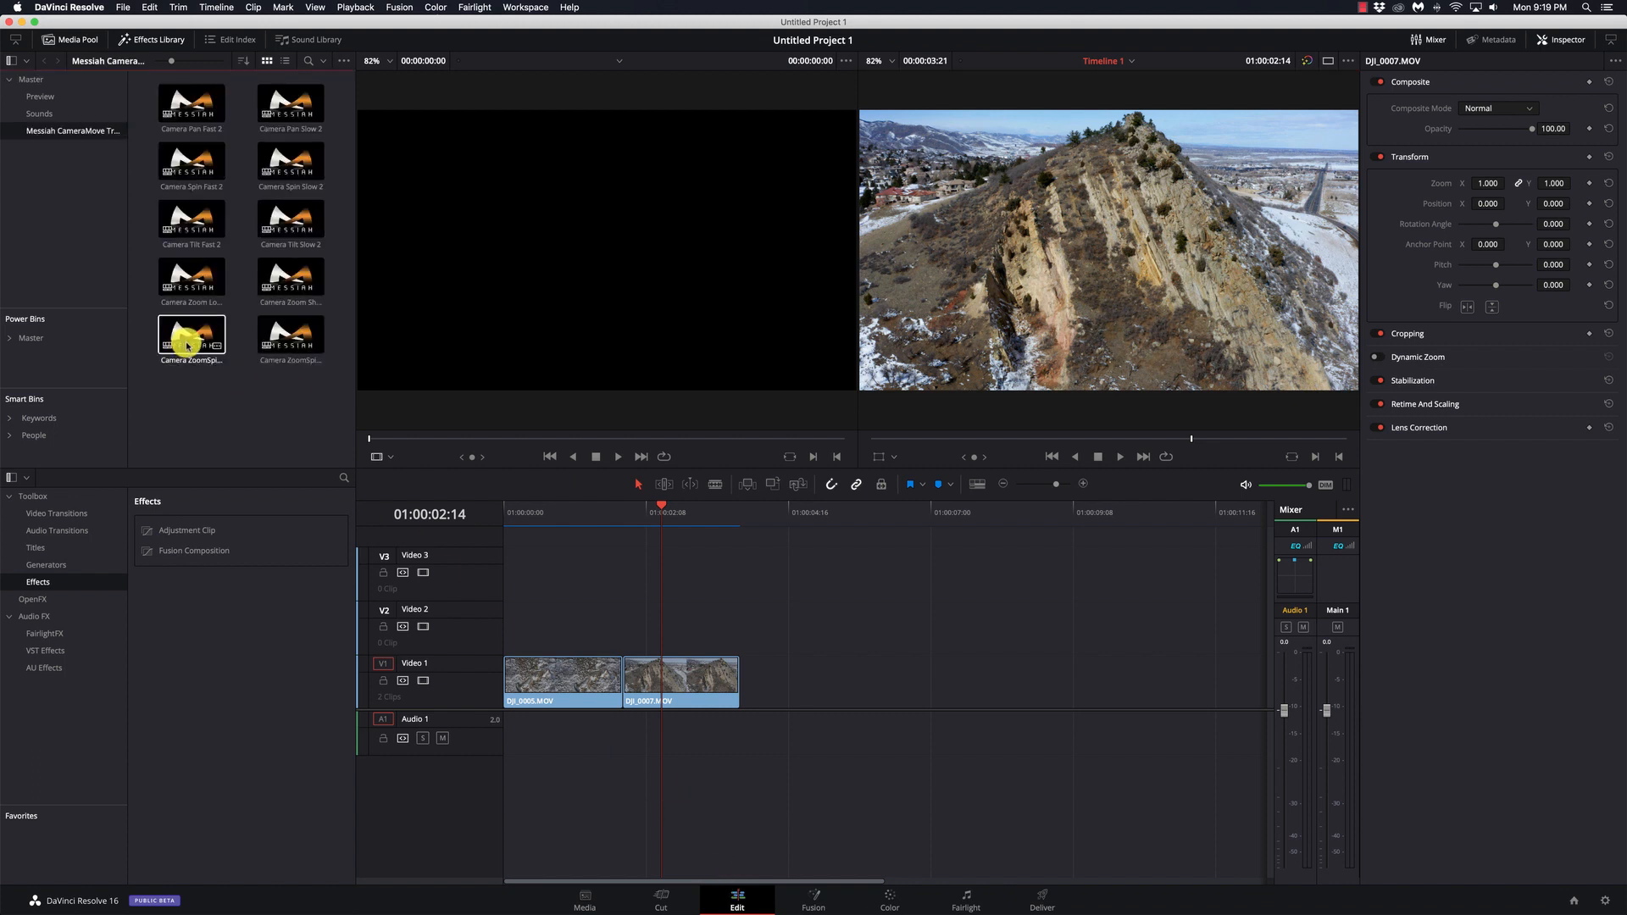
{"action": "left_click", "coordinate": [170, 270]}
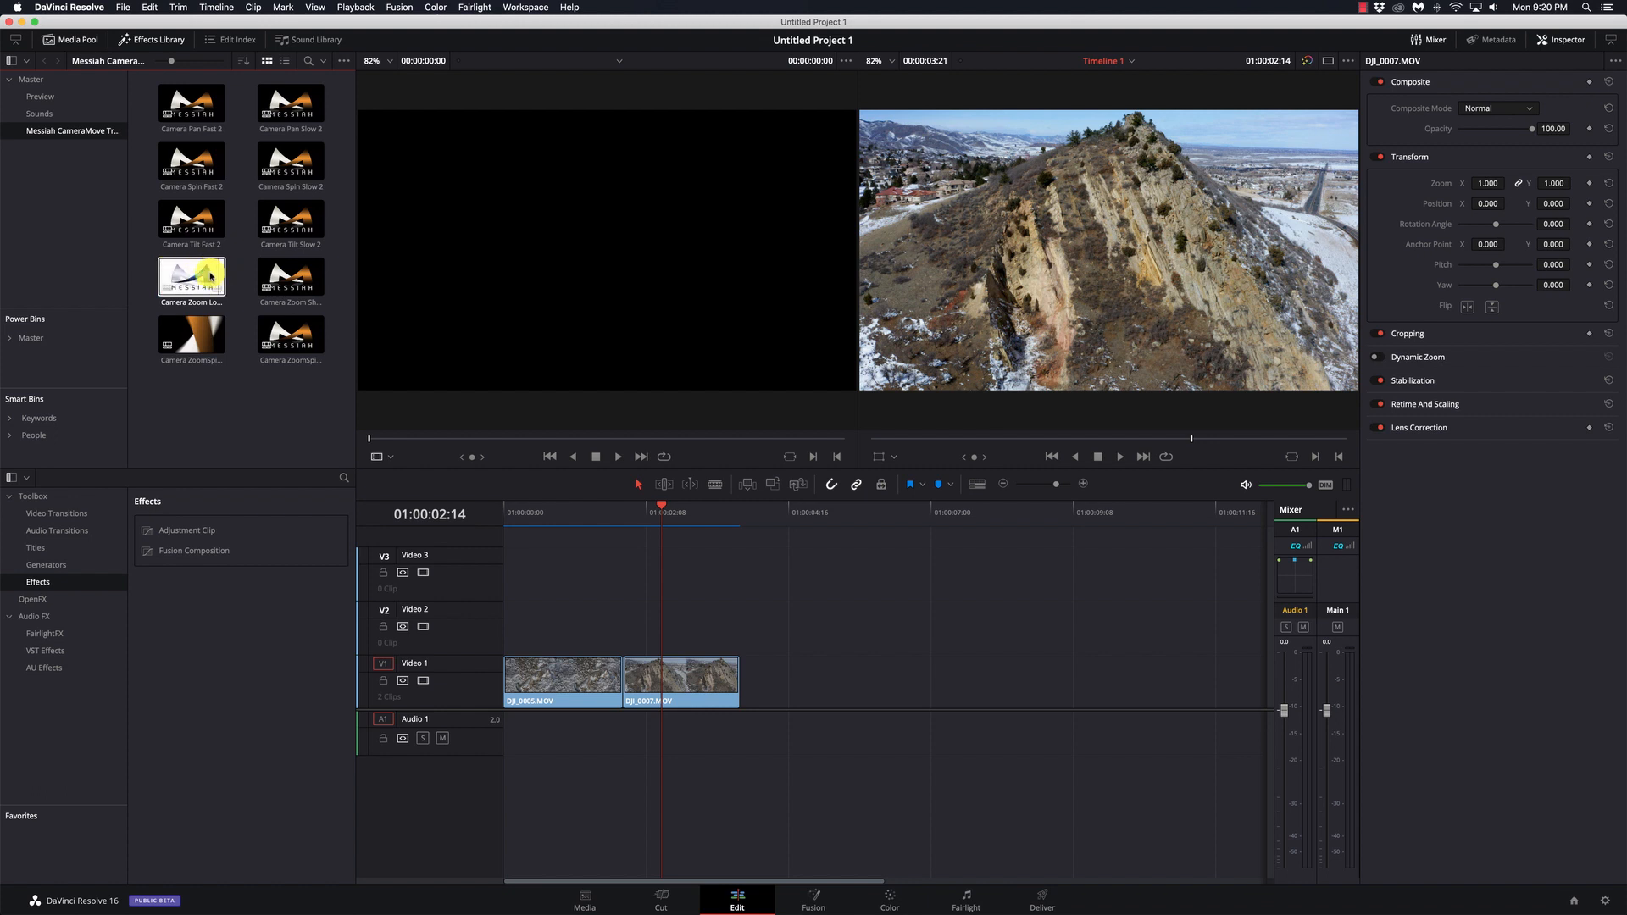
{"action": "left_click", "coordinate": [215, 224]}
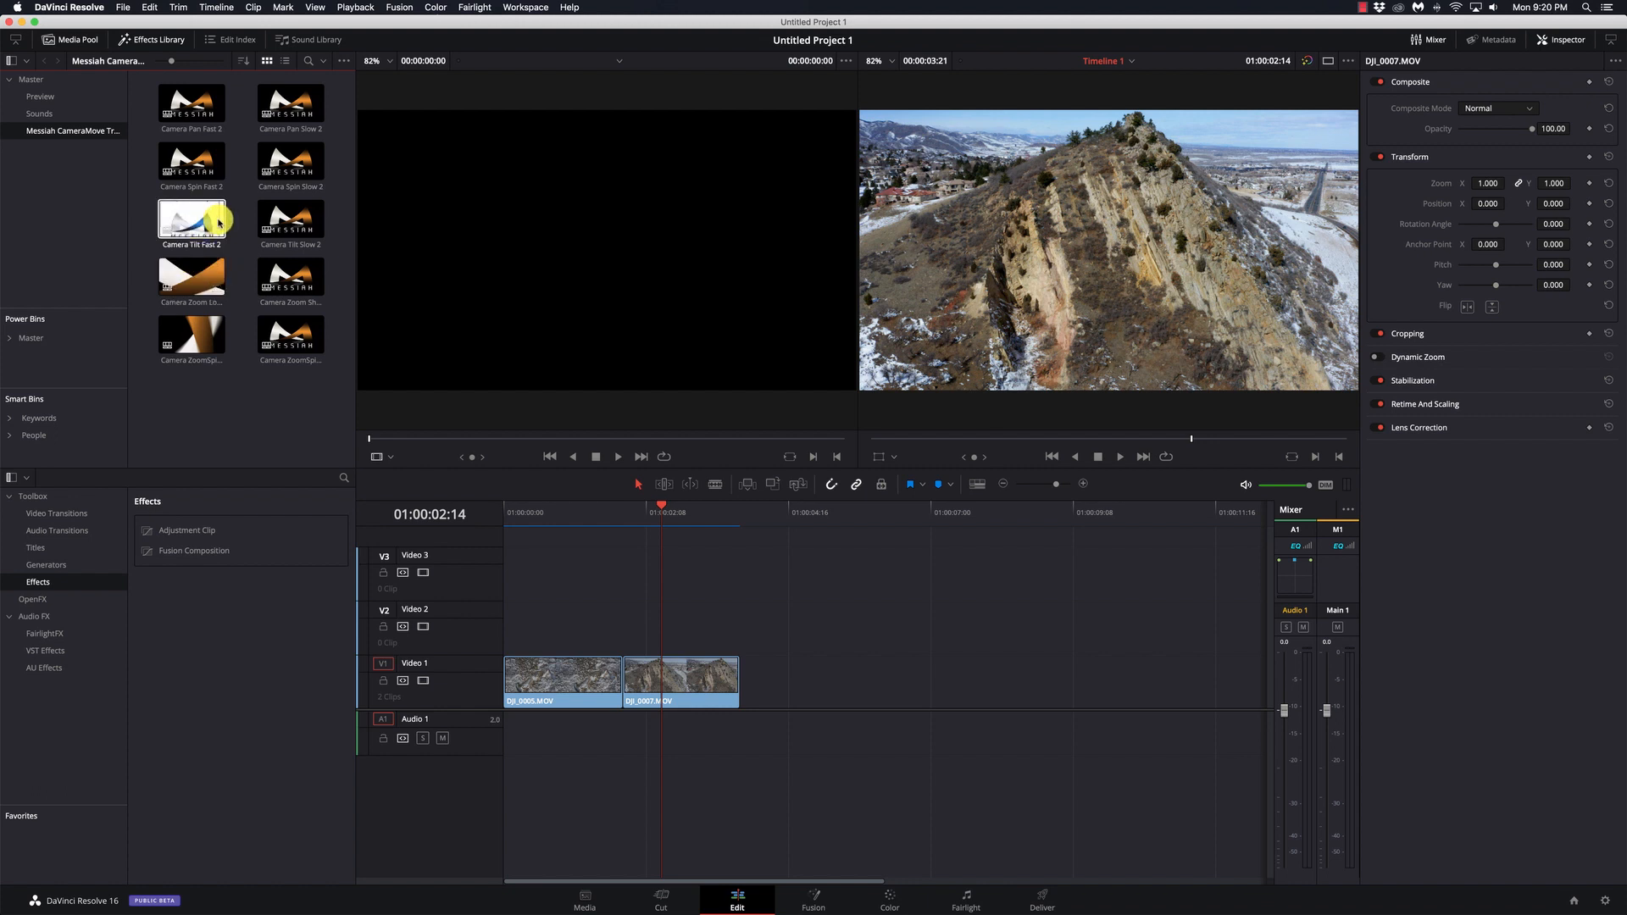
{"action": "left_click", "coordinate": [192, 160]}
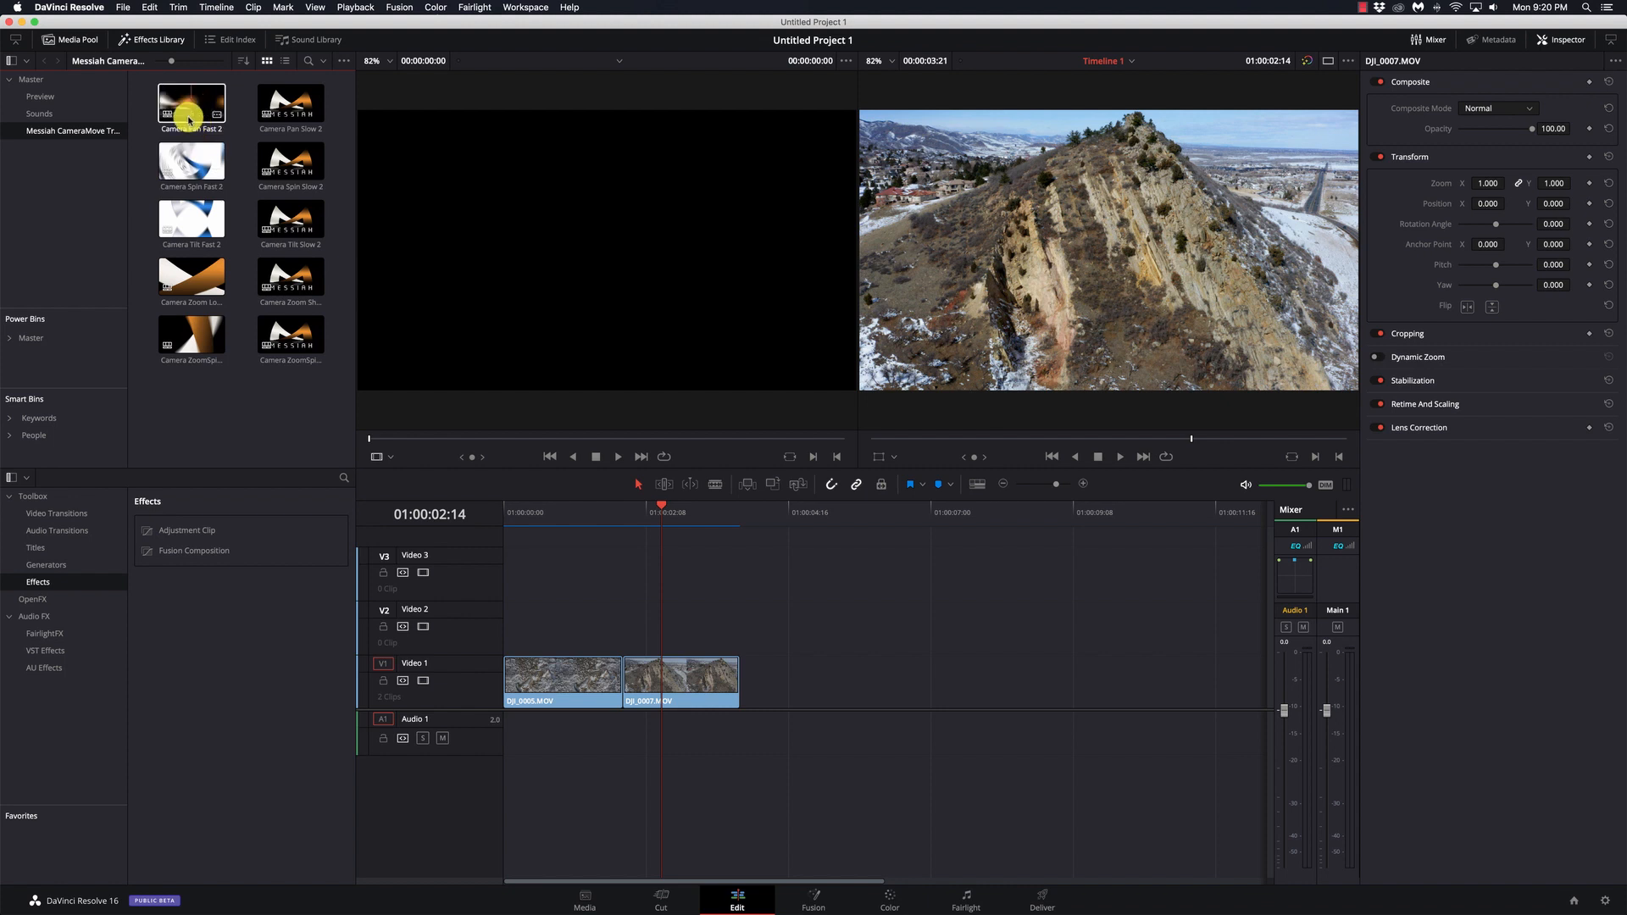
{"action": "left_click", "coordinate": [291, 158]}
{"action": "left_click", "coordinate": [286, 214]}
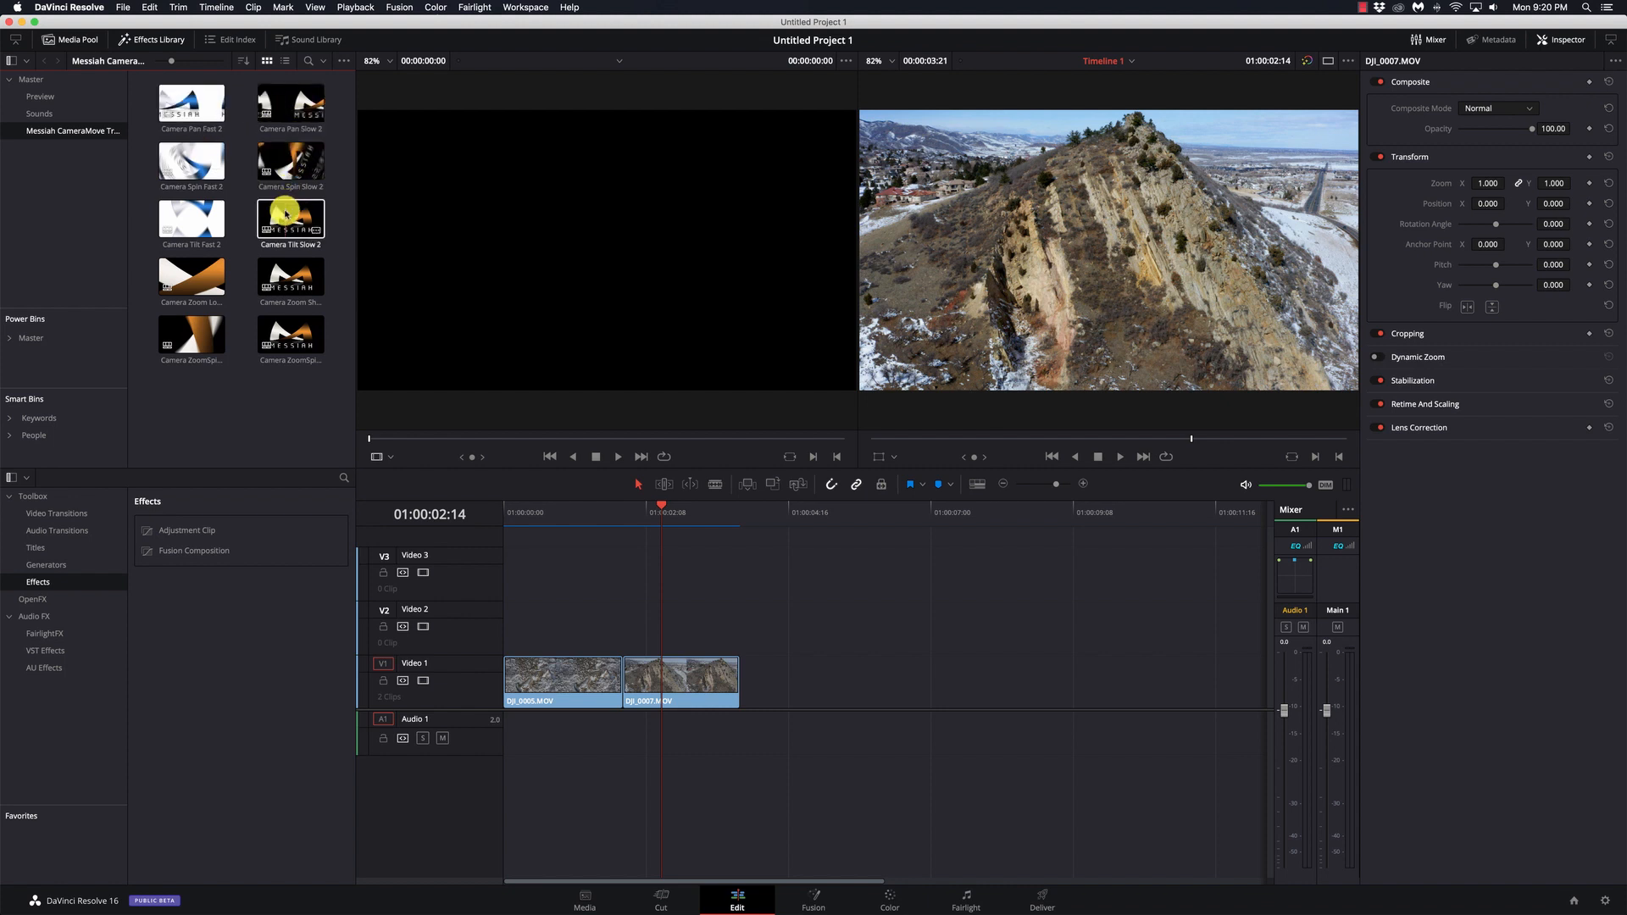
- Place the Camera Zoom Short 2 transition on Video 2, over the cut between the two drone clips
{"action": "left_click", "coordinate": [279, 273]}
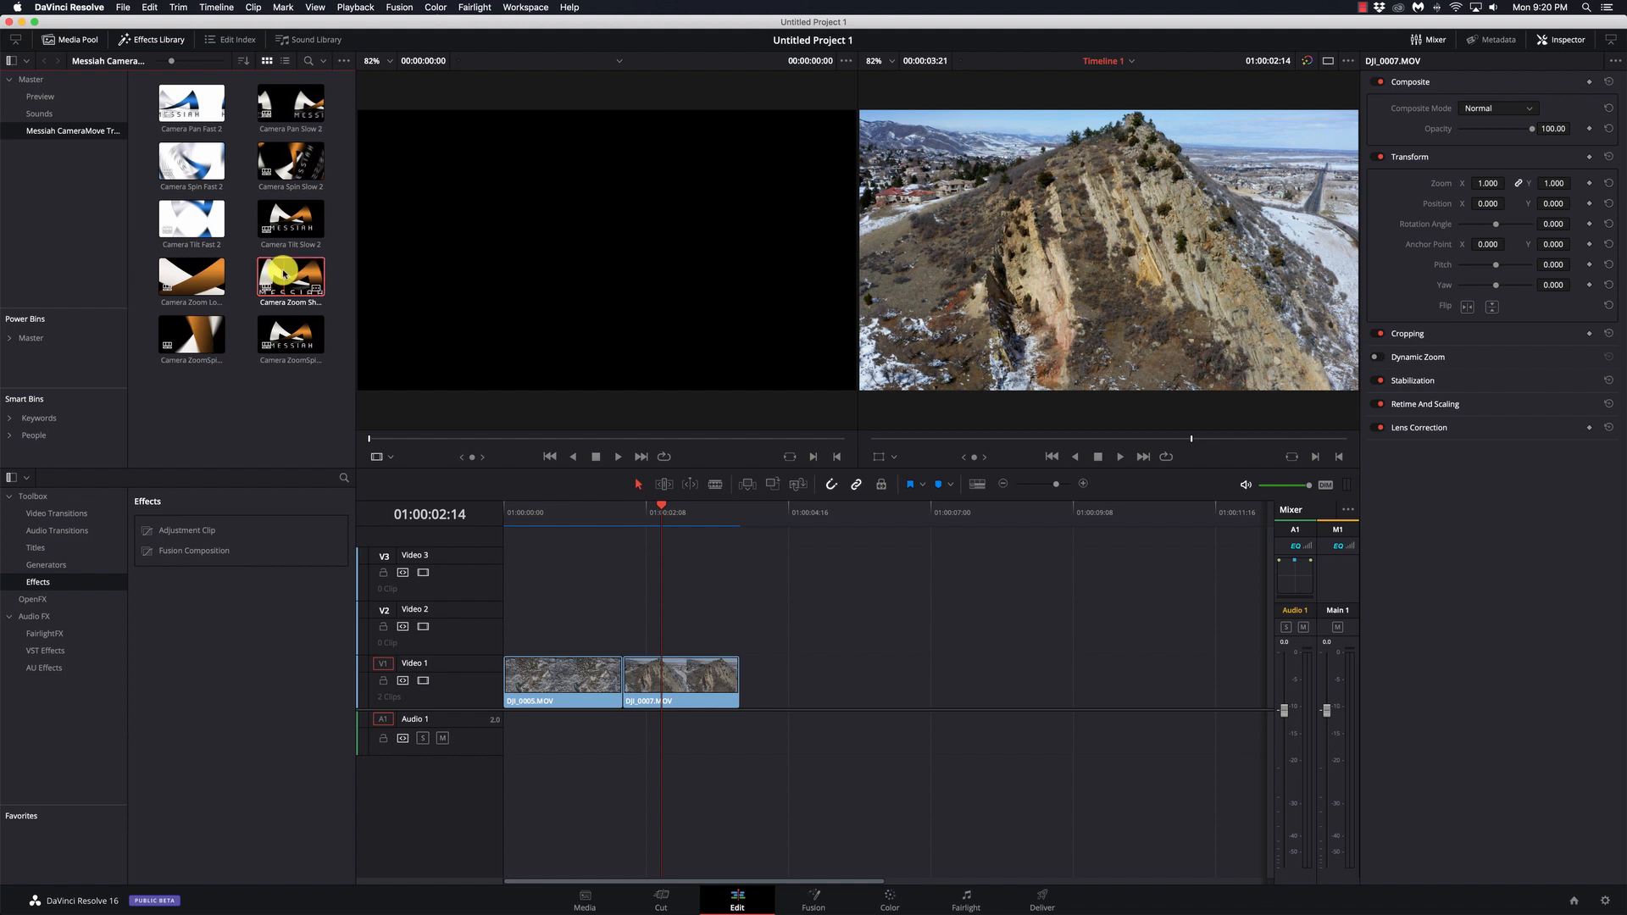
{"action": "left_click_drag", "start_coordinate": [284, 273], "coordinate": [561, 619]}
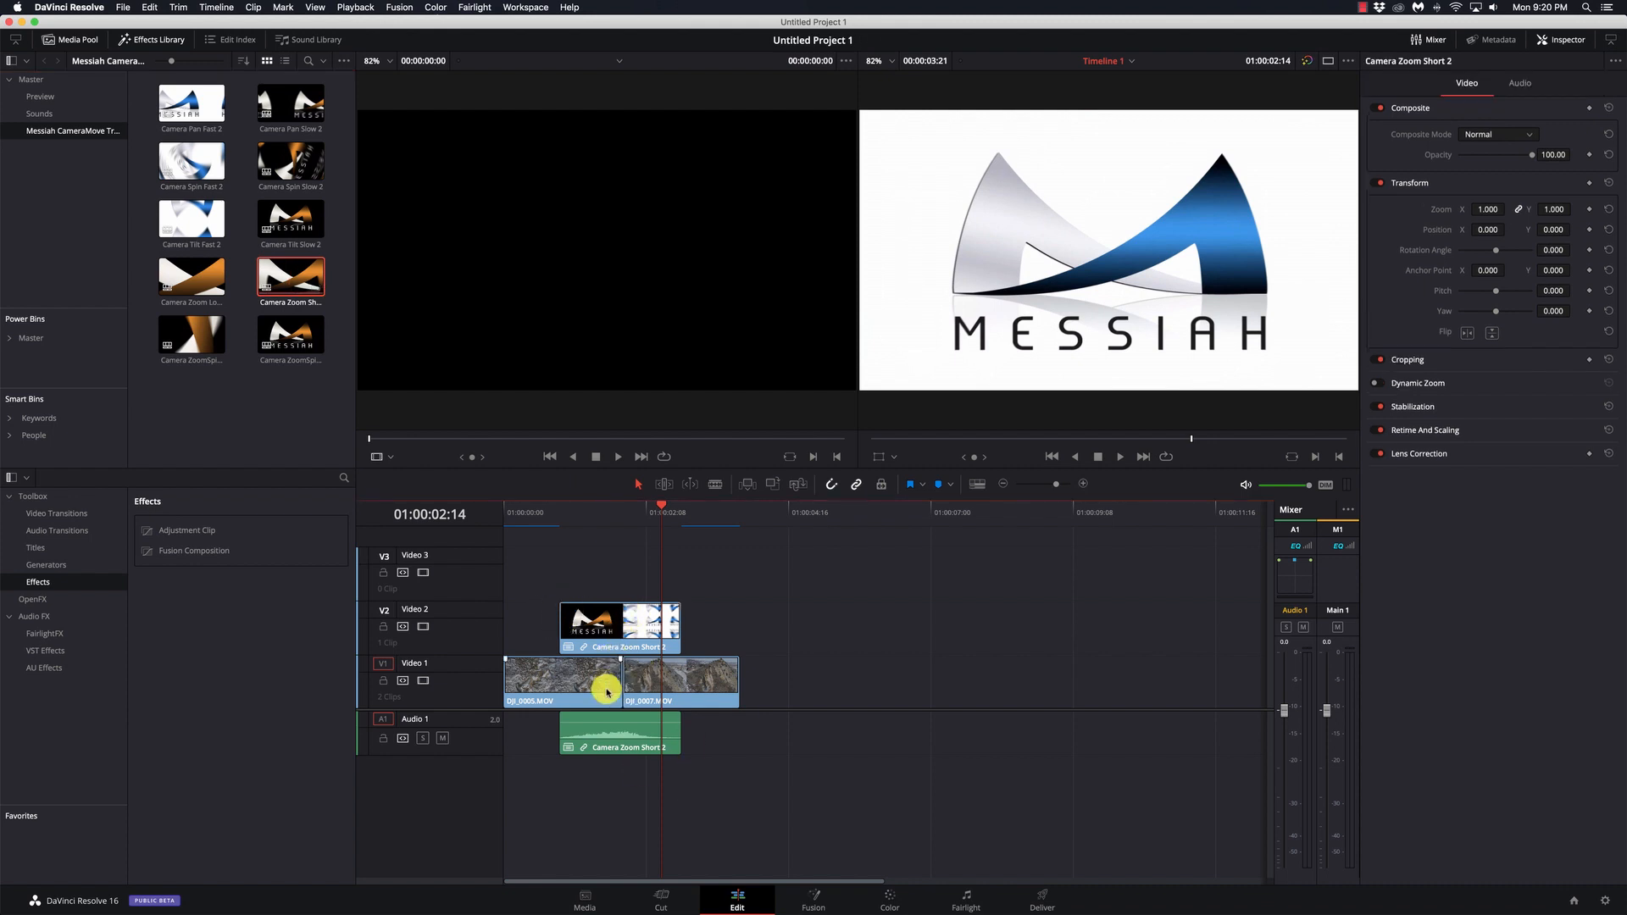
- Decompose the Camera Zoom Short 2 transition on Video 2 in place on the timeline
{"action": "left_click", "coordinate": [604, 621]}
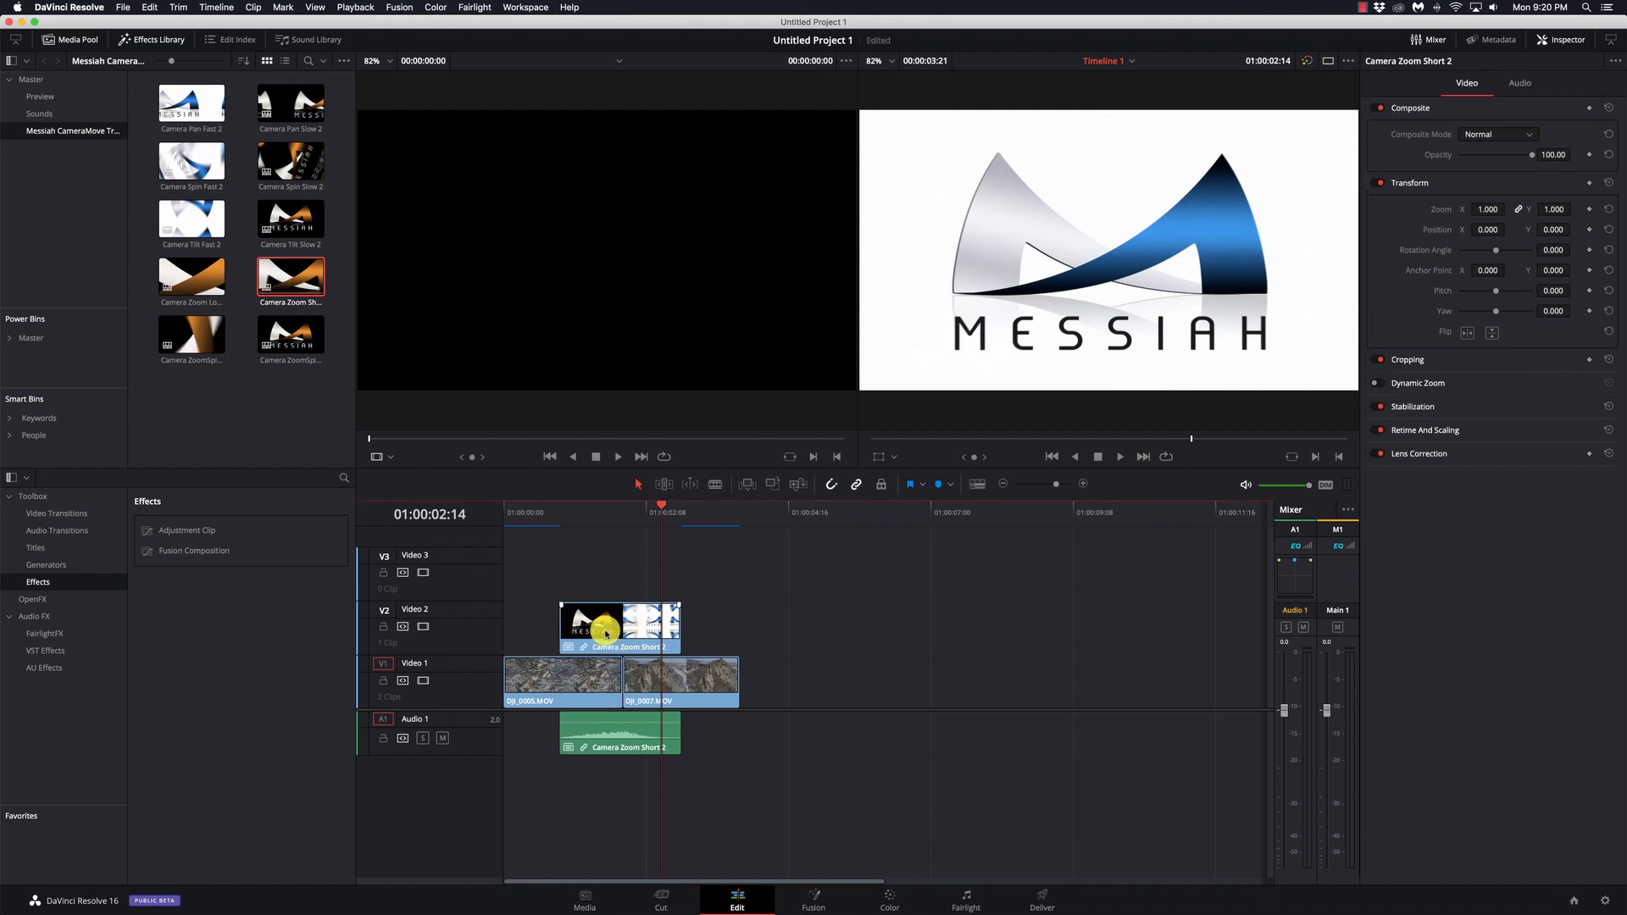
{"action": "left_click", "coordinate": [606, 634]}
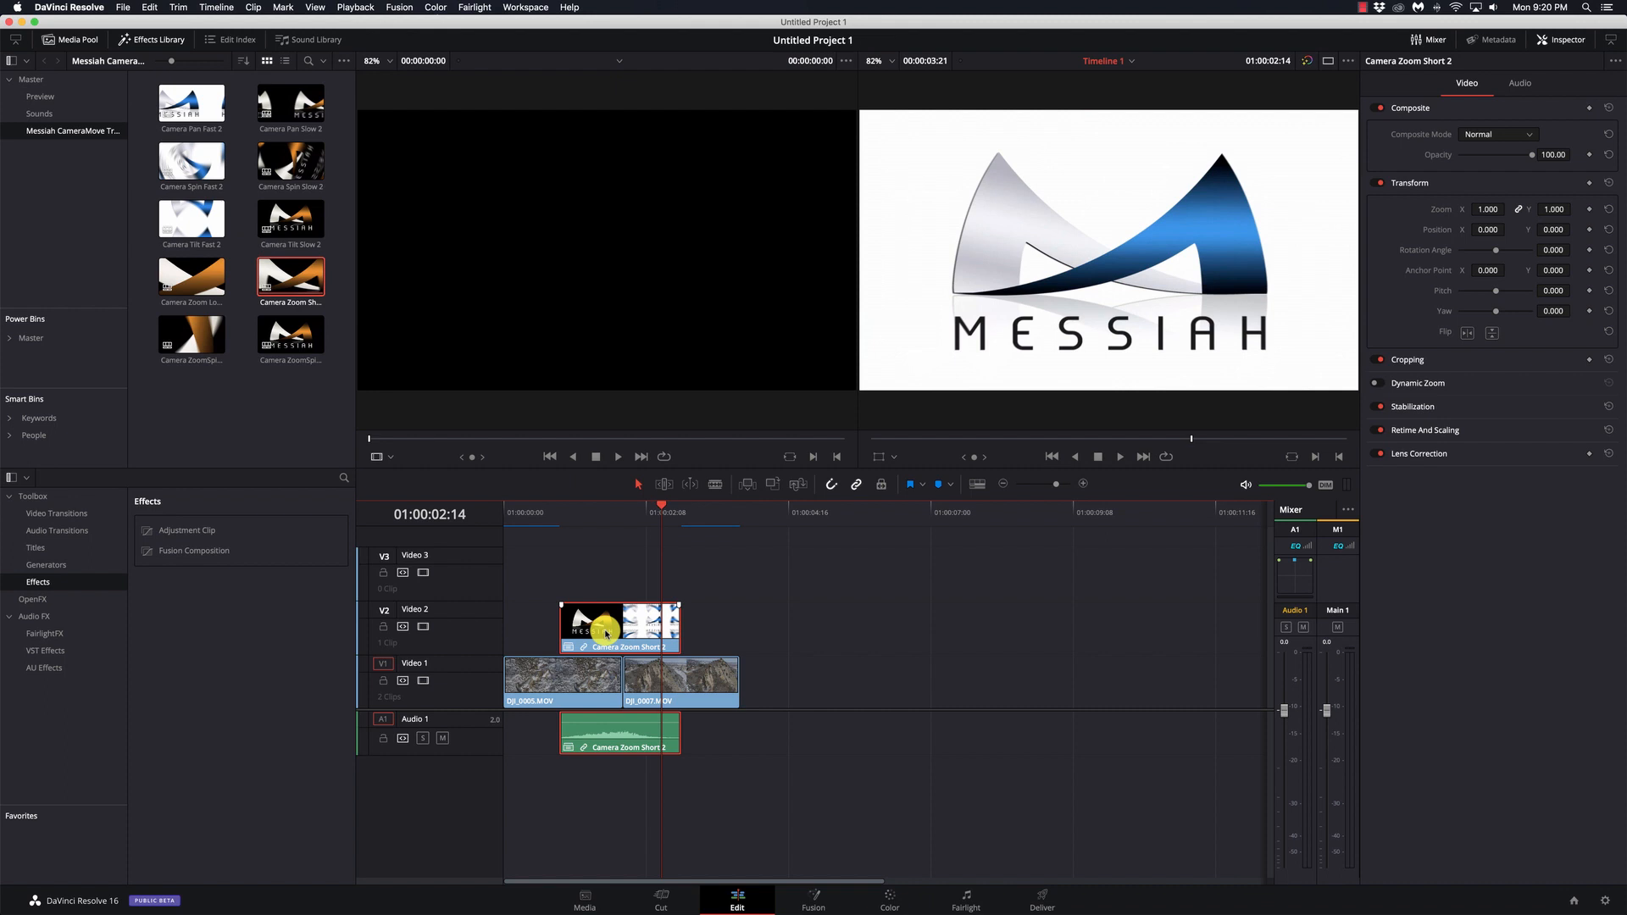
{"action": "right_click", "coordinate": [606, 634]}
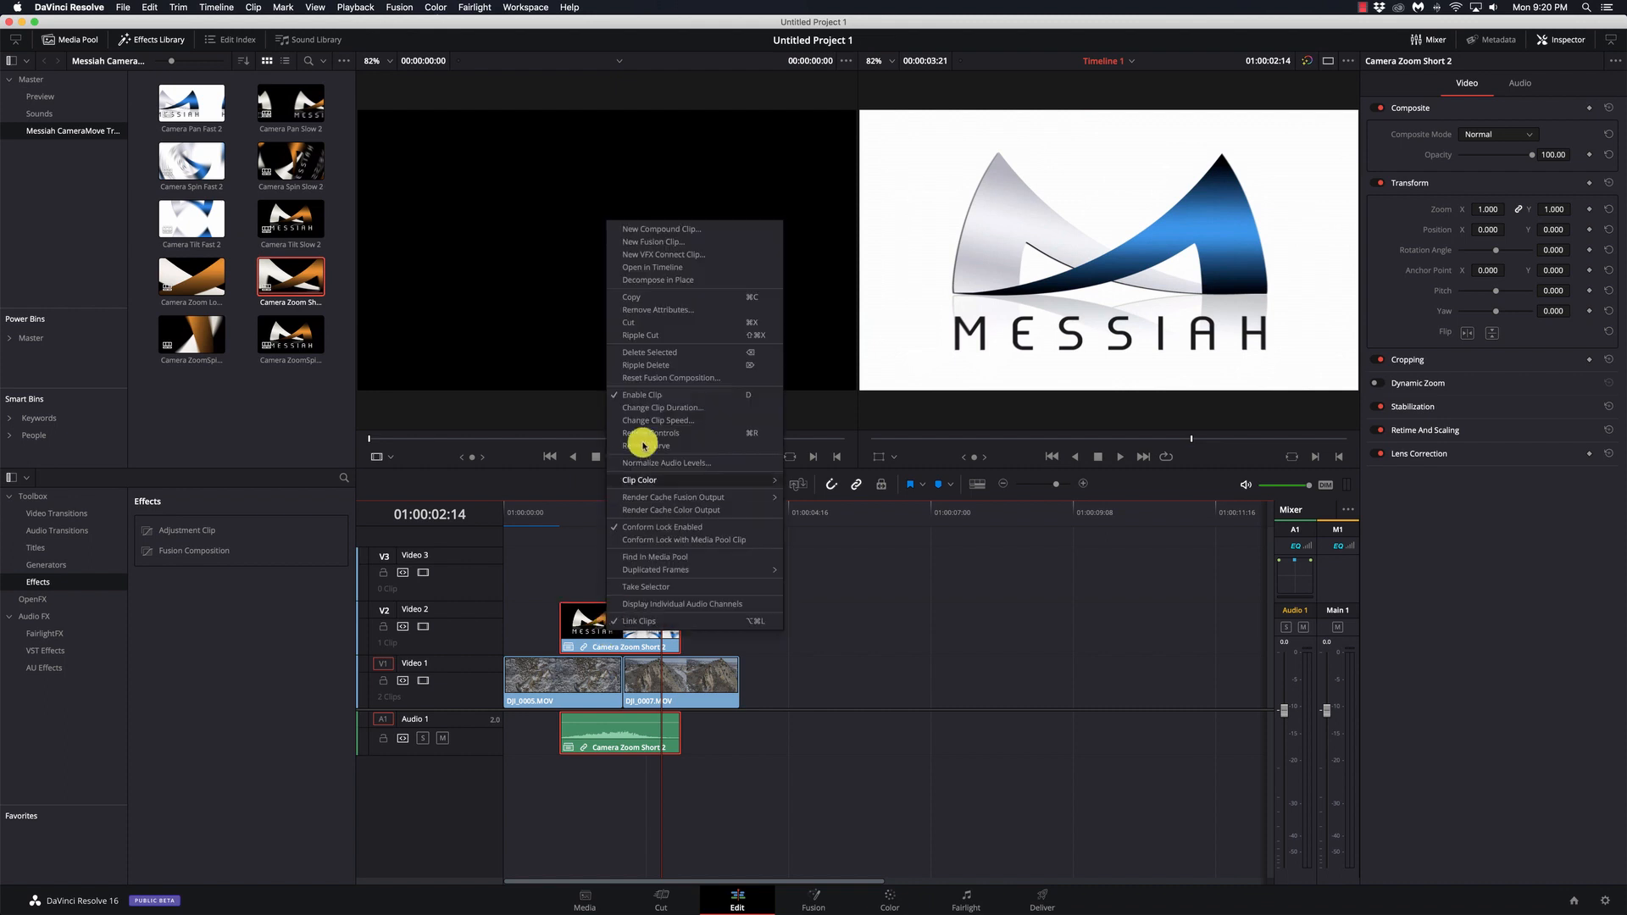
{"action": "left_click", "coordinate": [637, 281]}
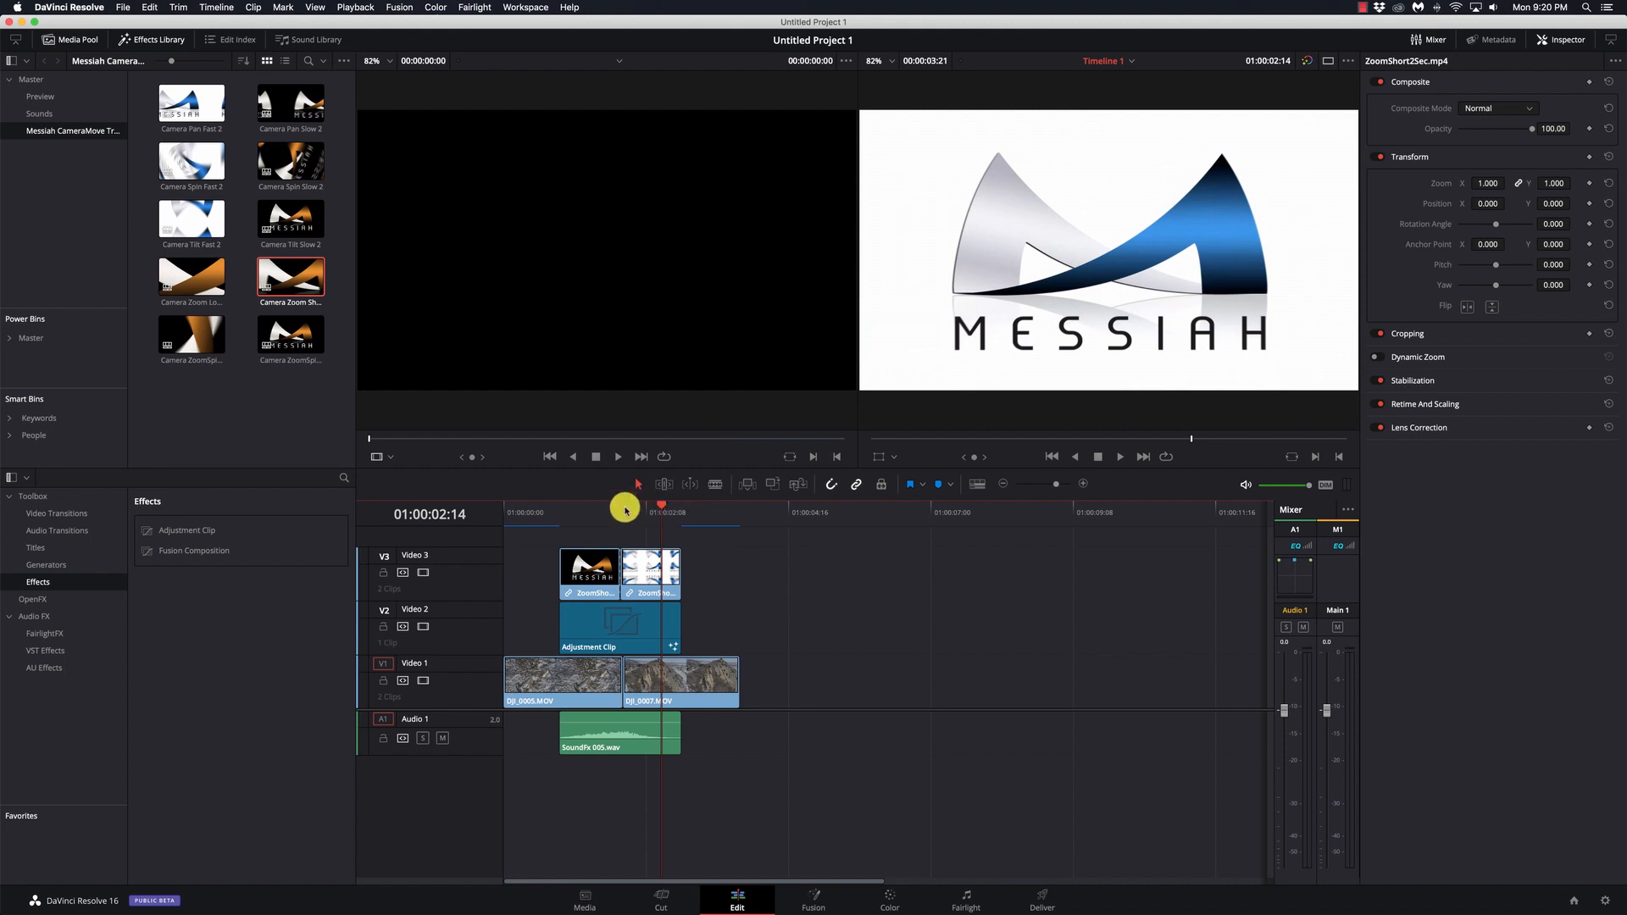
- Shift the decomposed logo clips, adjustment clip and SoundFx 005.wav slightly so they are centred on the drone clips' cut at 01:00:01:23
{"action": "left_click", "coordinate": [625, 510]}
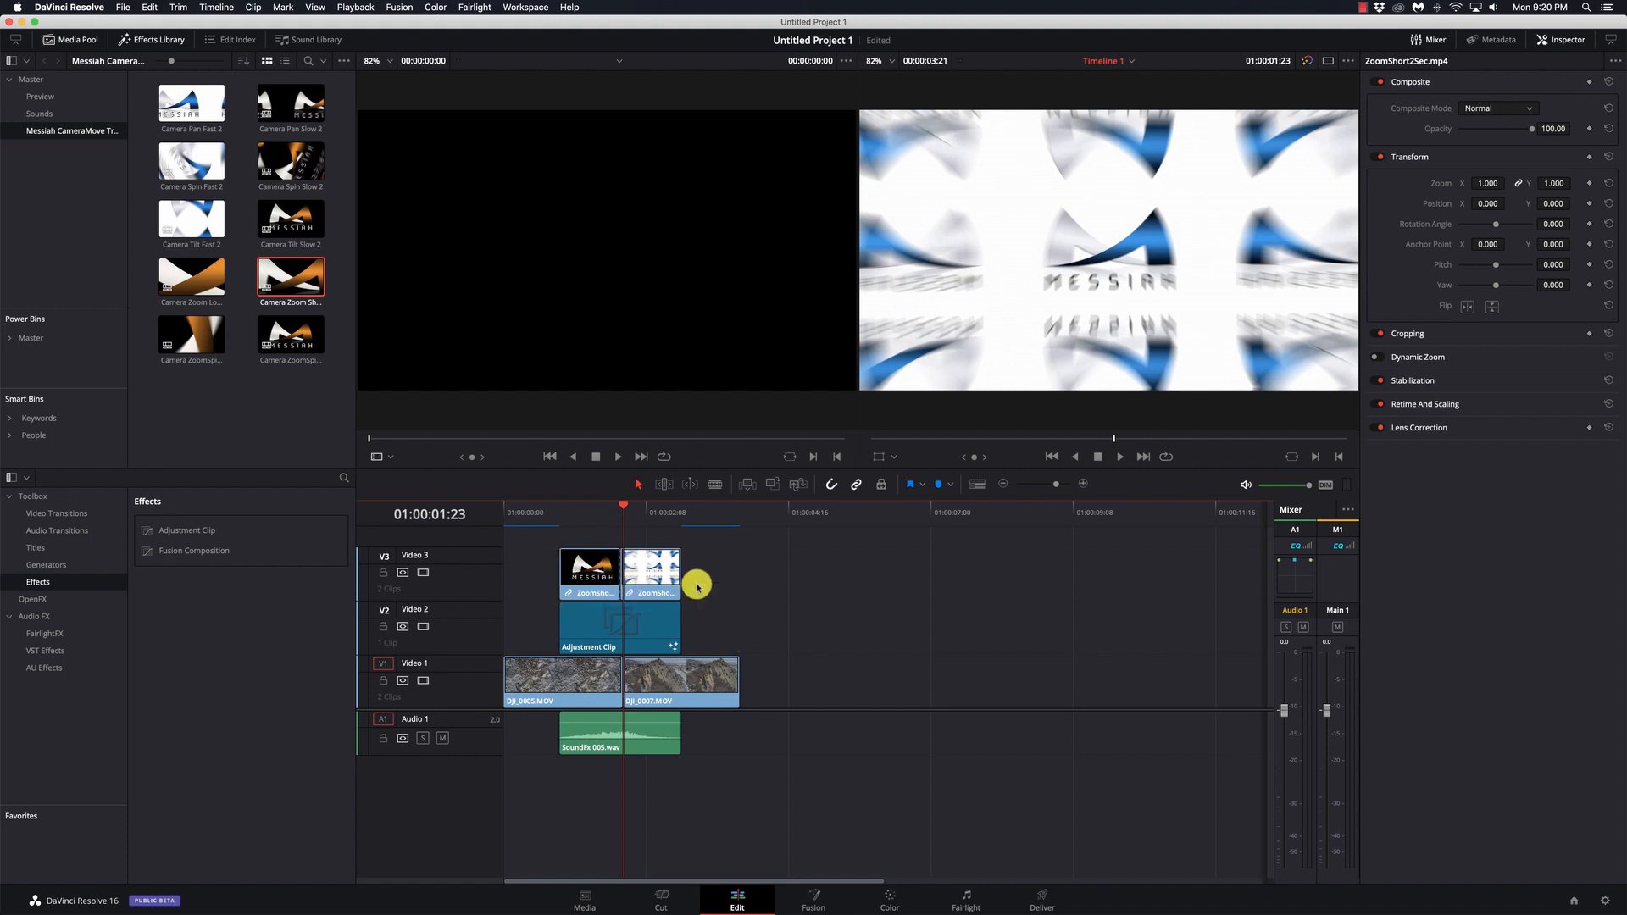
{"action": "left_click_drag", "start_coordinate": [706, 580], "coordinate": [666, 634]}
{"action": "left_click", "coordinate": [657, 634]}
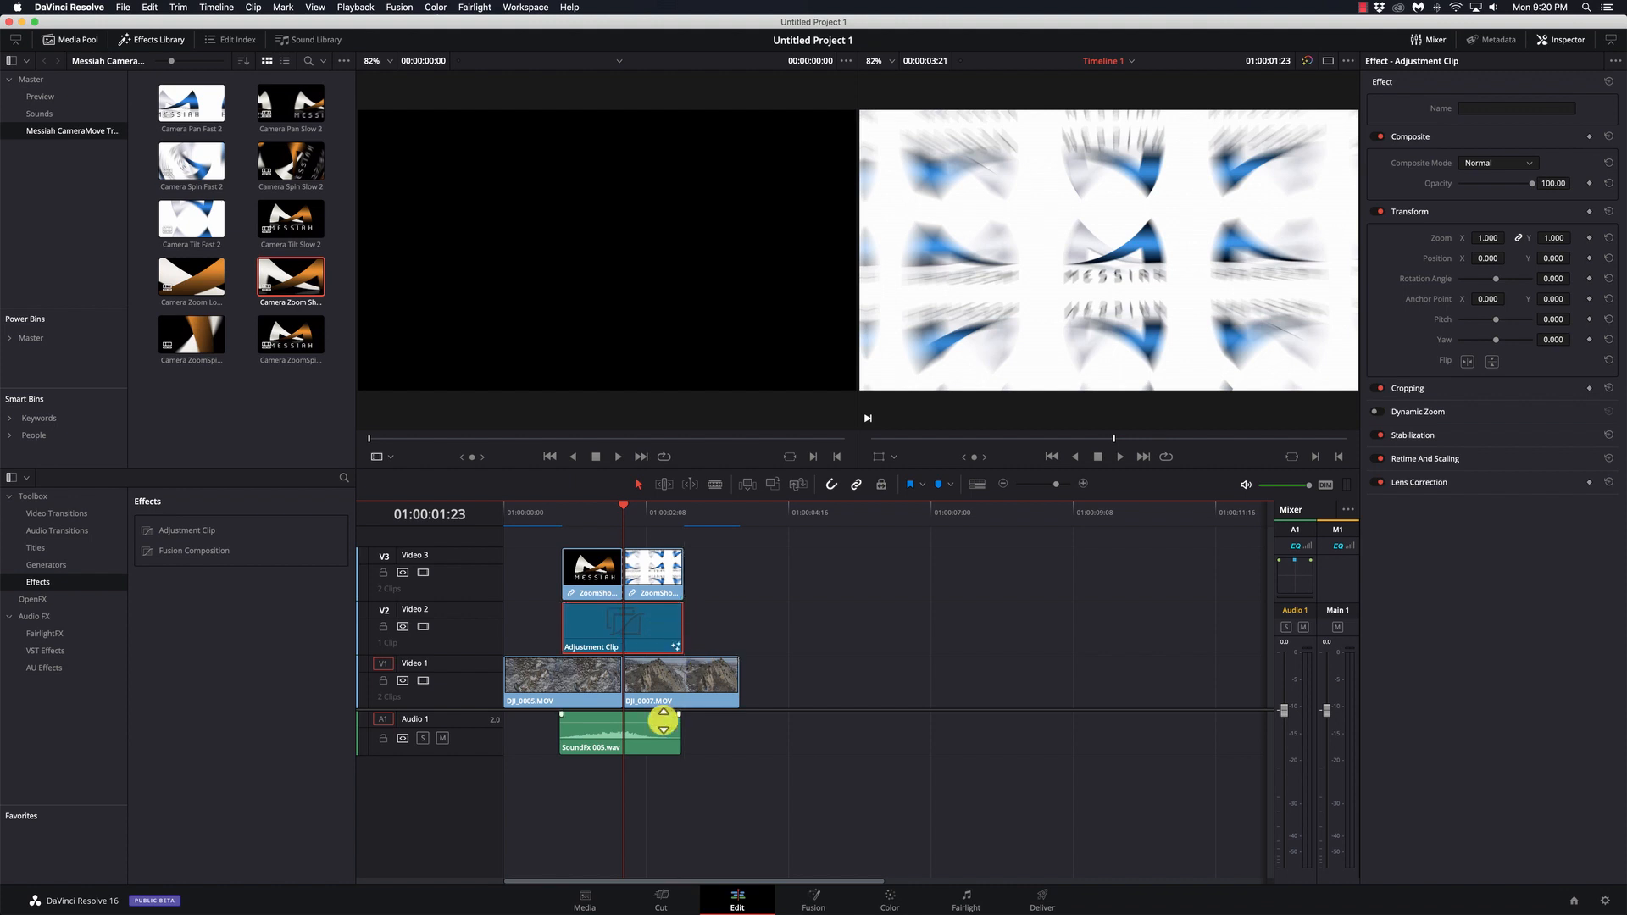
{"action": "left_click_drag", "start_coordinate": [659, 730], "coordinate": [670, 733]}
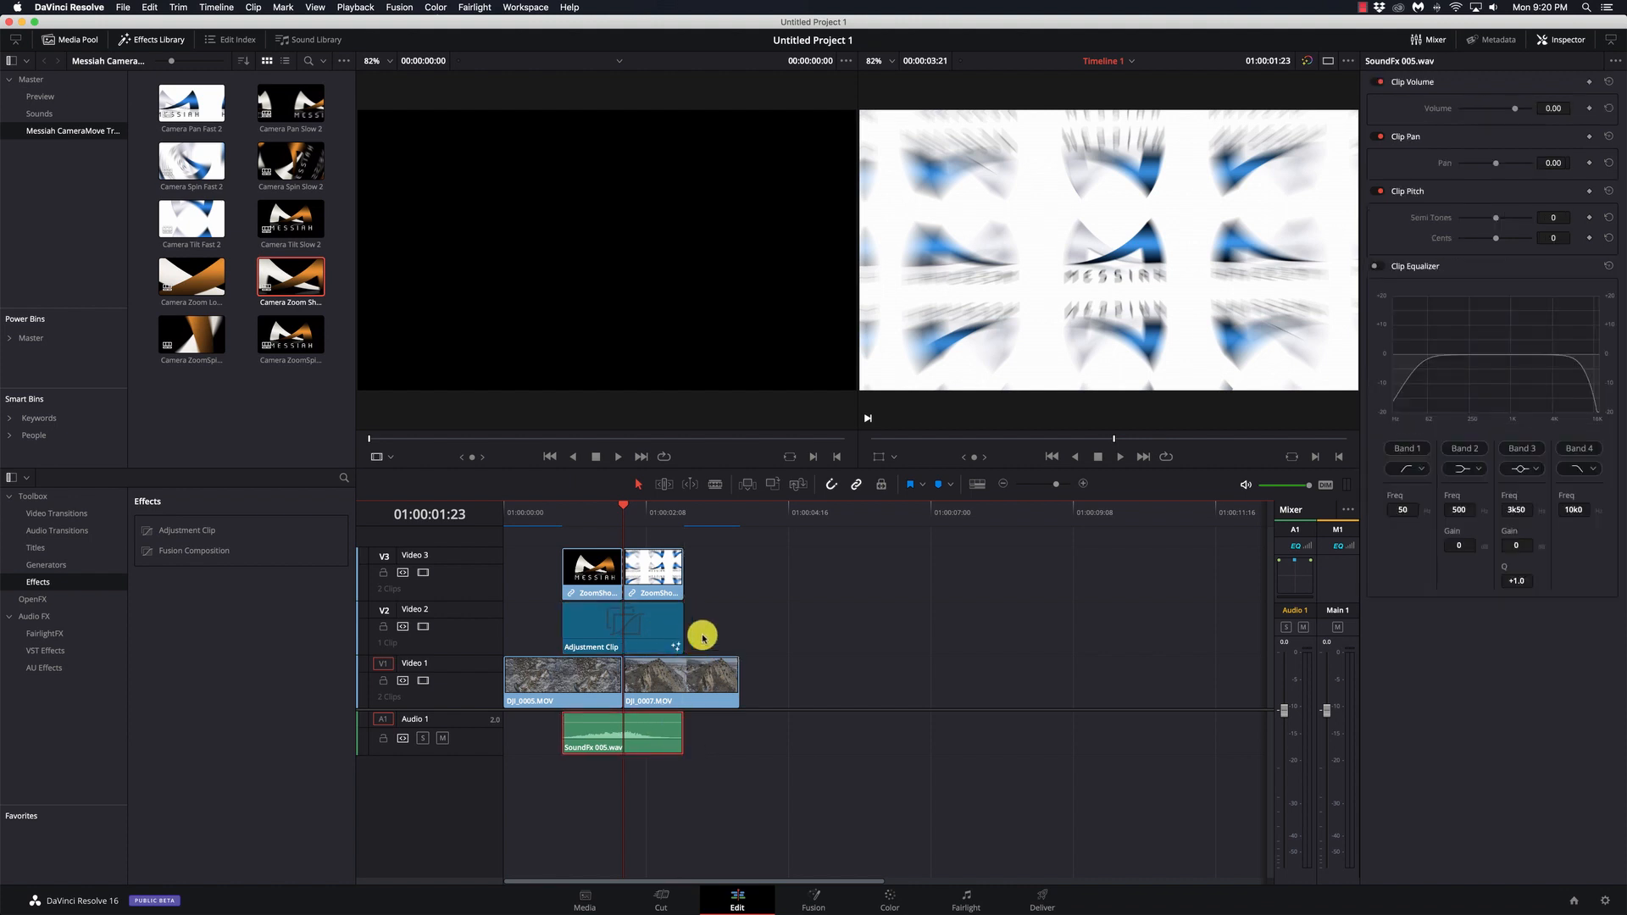
- Play back the decomposed transition from the start of its clips several times
{"action": "left_click", "coordinate": [566, 512]}
{"action": "key", "text": "space"}
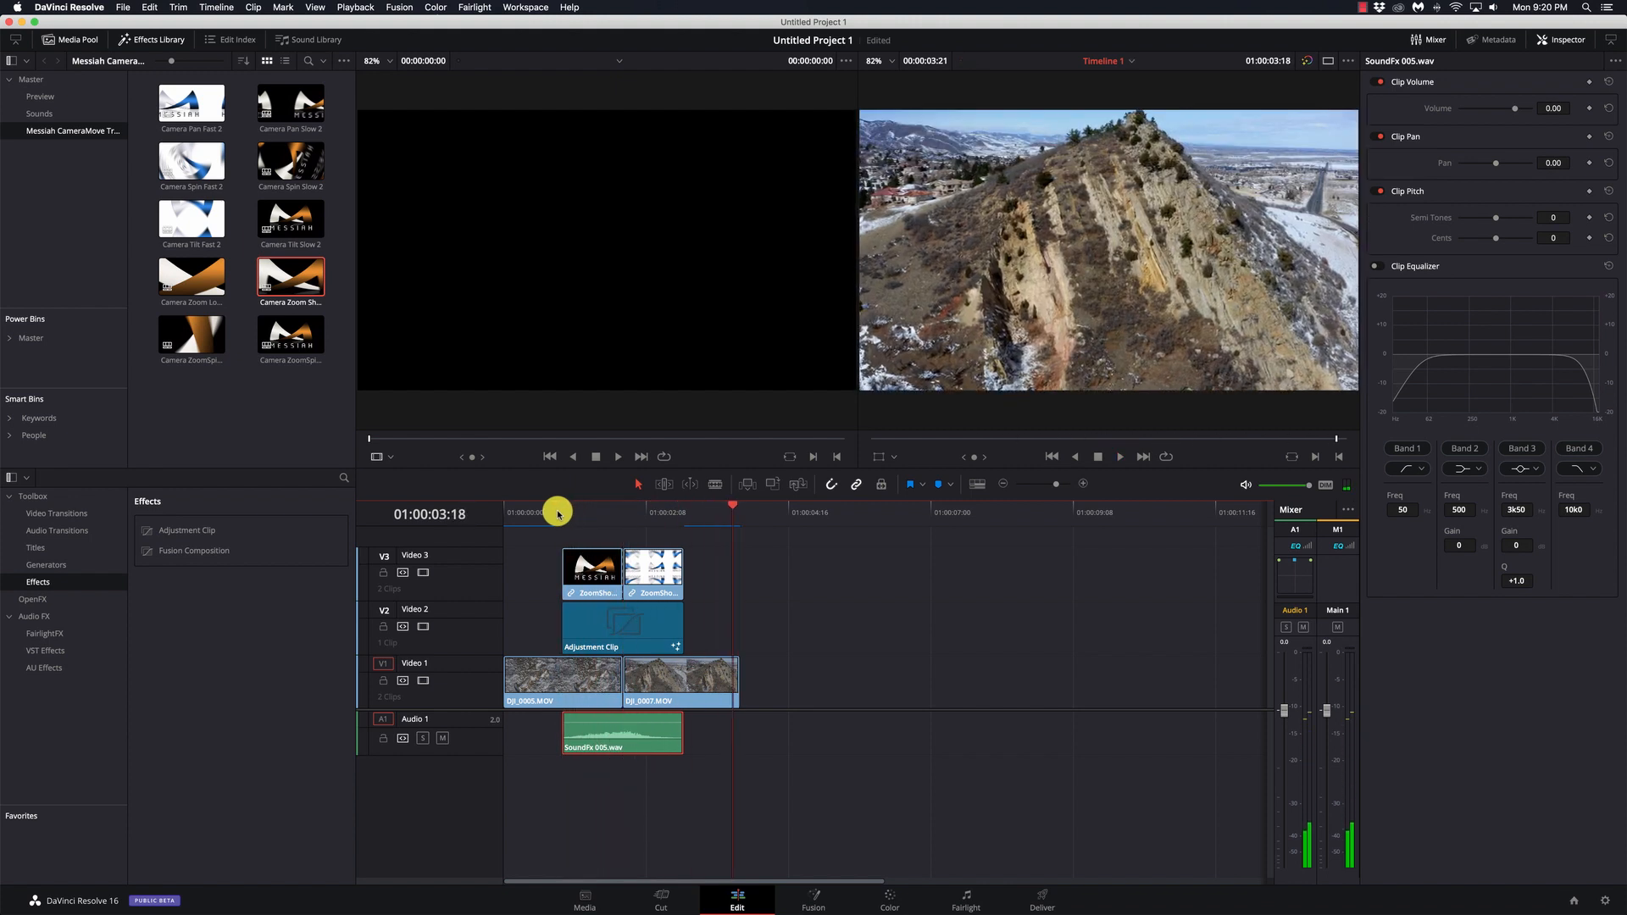
{"action": "left_click", "coordinate": [560, 513]}
{"action": "key", "text": "space"}
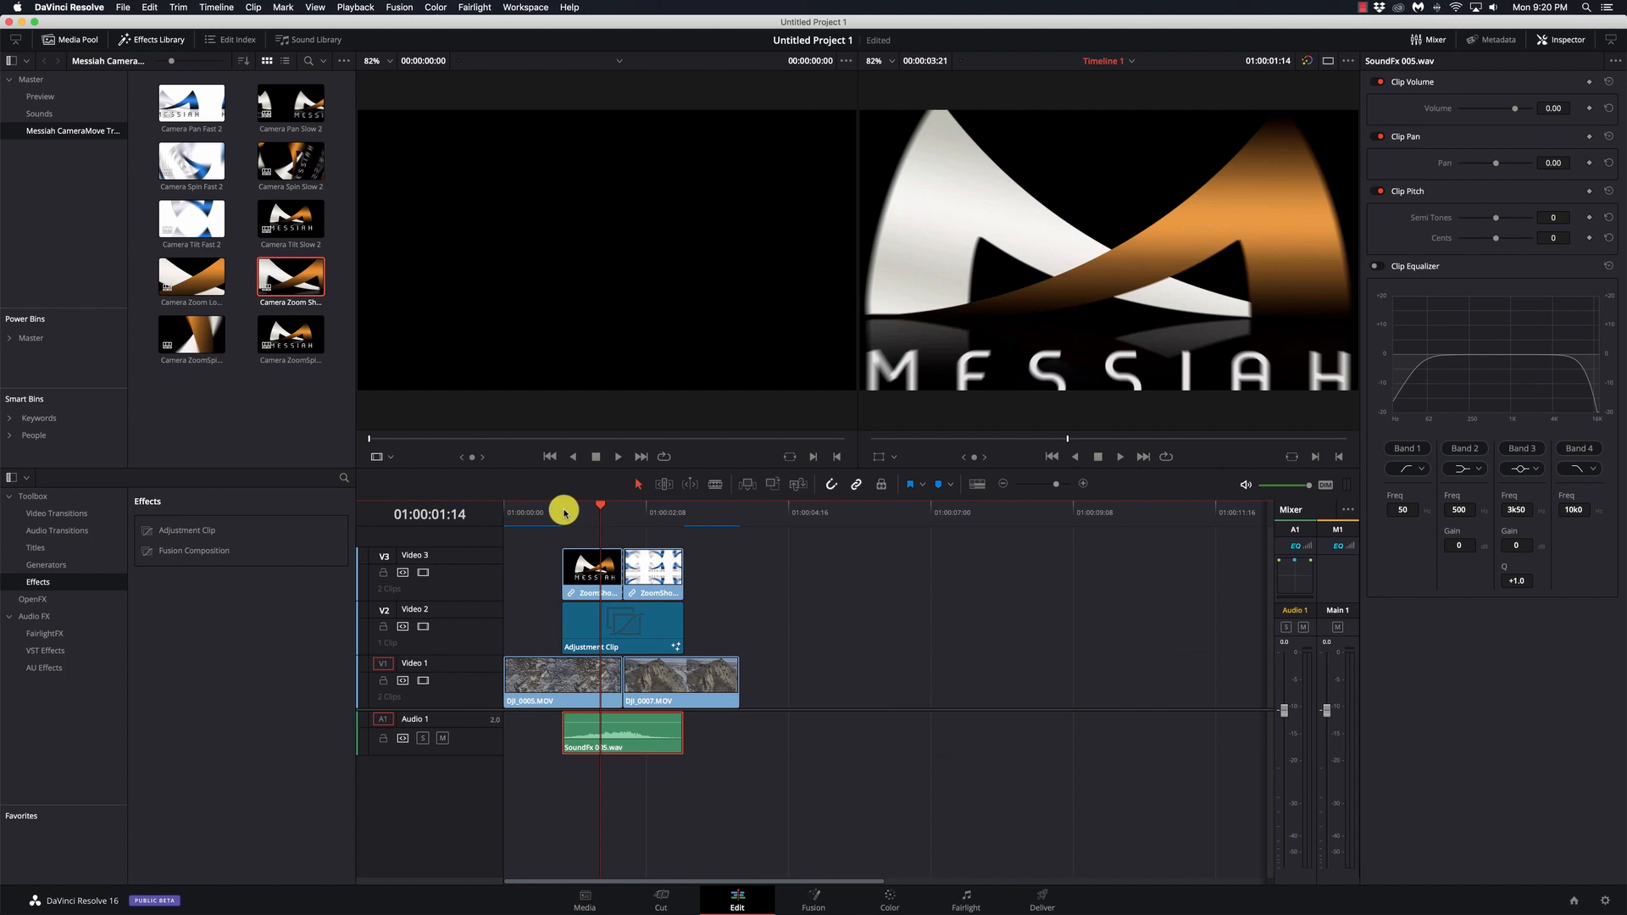
{"action": "left_click", "coordinate": [565, 512]}
{"action": "key", "text": "space"}
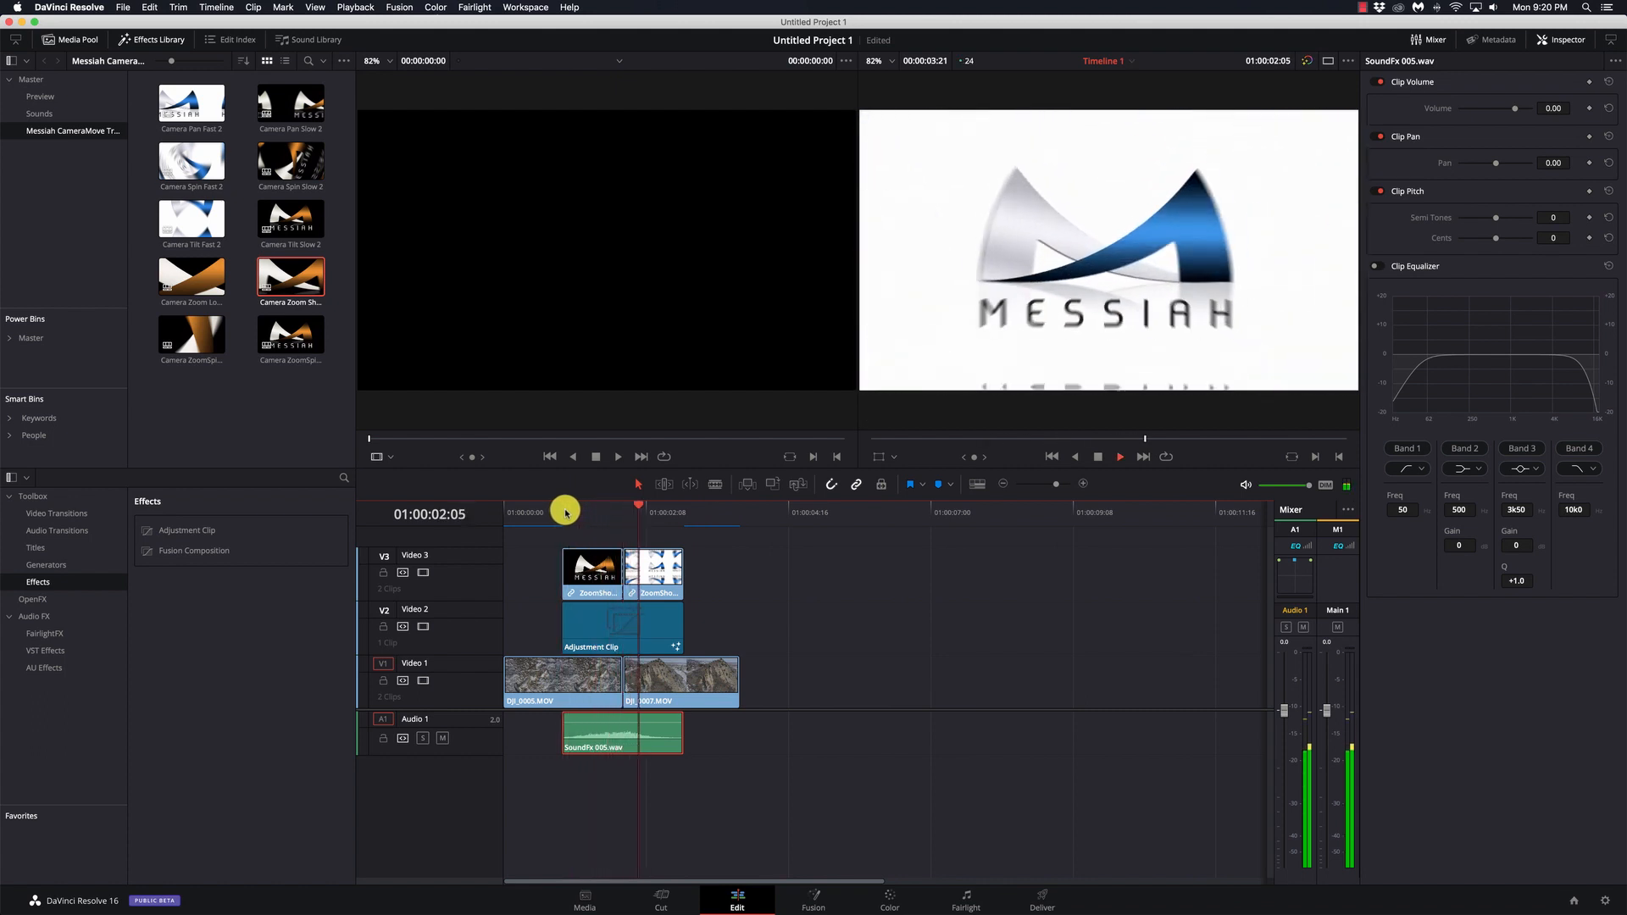
{"action": "key", "text": "space"}
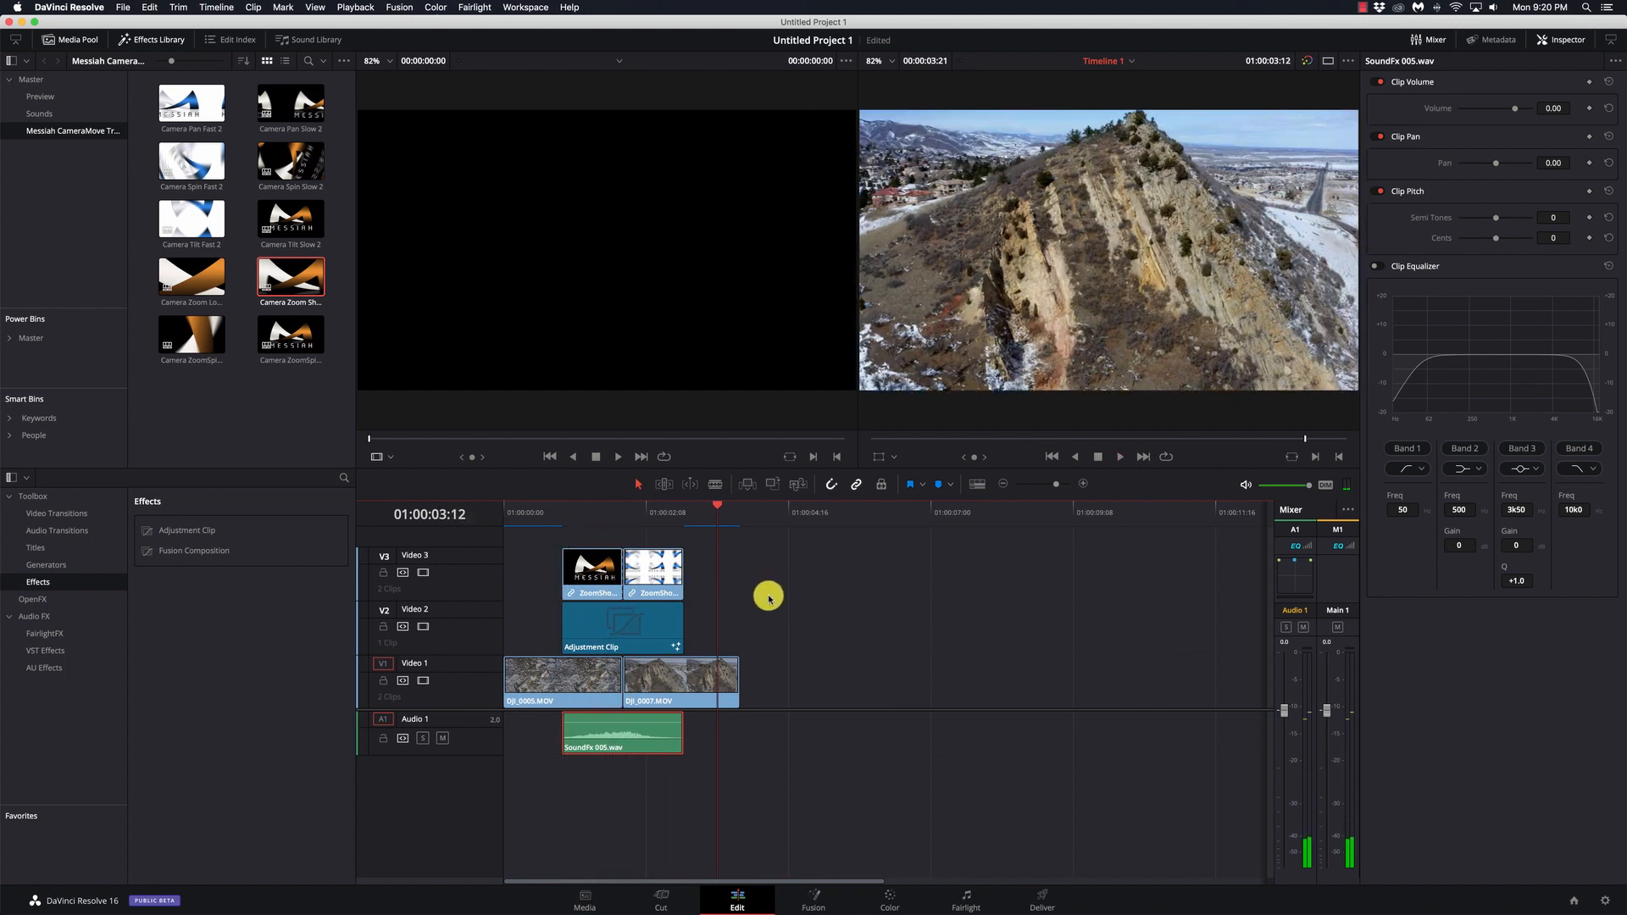
- Delete both placeholder logo clips from Video 3 and play back the zoom transition over the drone footage
{"action": "left_click_drag", "start_coordinate": [760, 591], "coordinate": [559, 555]}
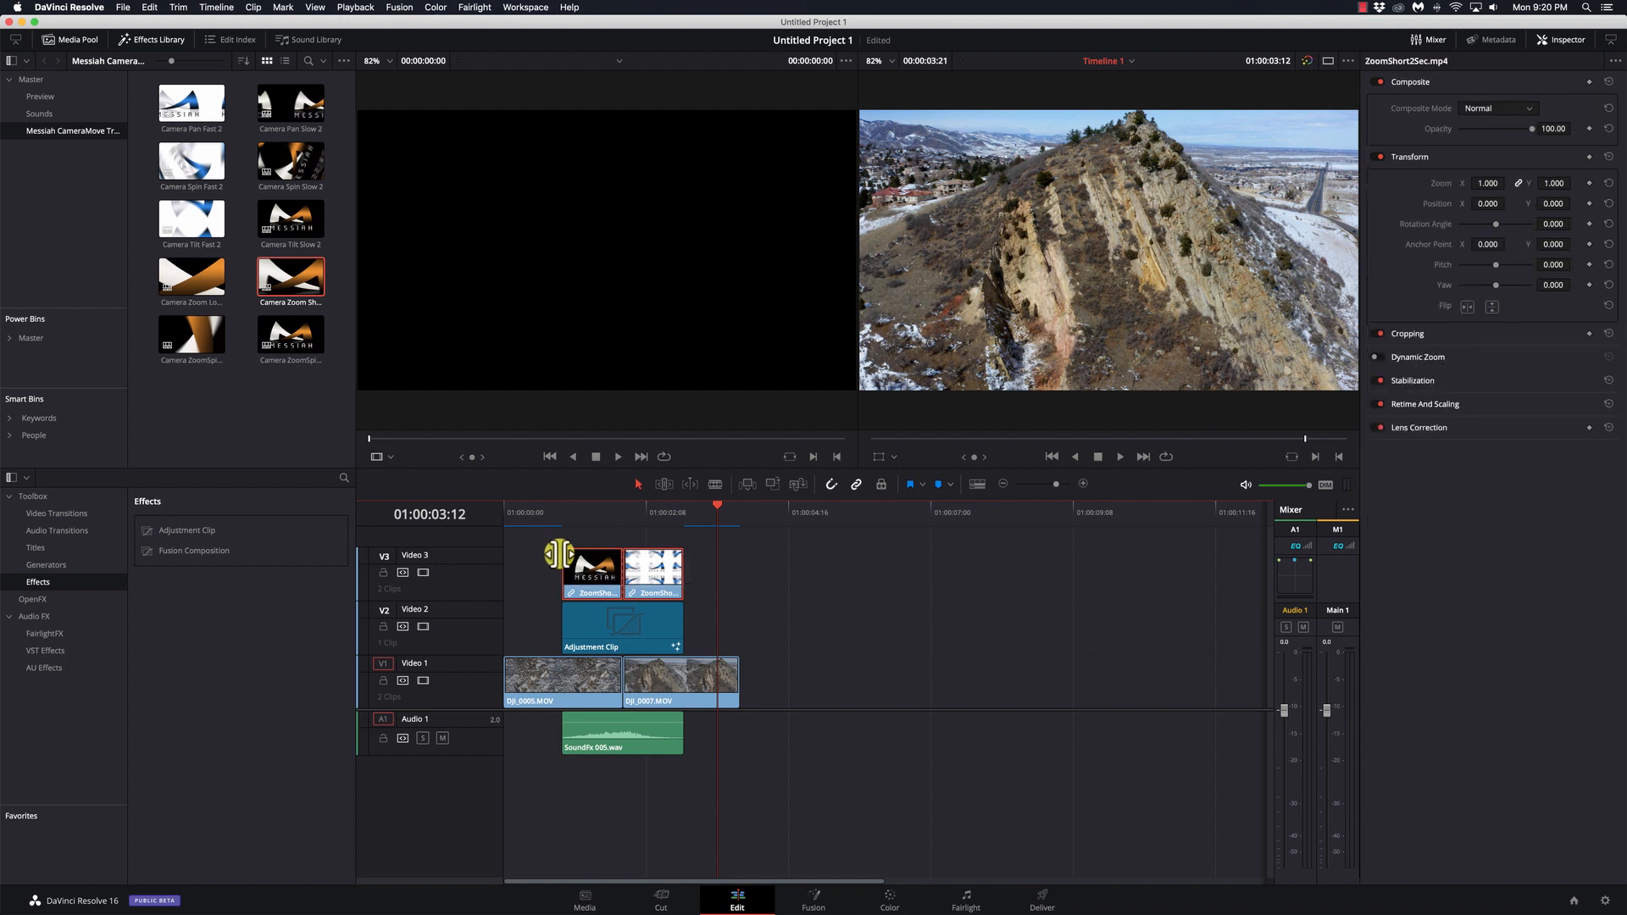
{"action": "key", "text": "Delete"}
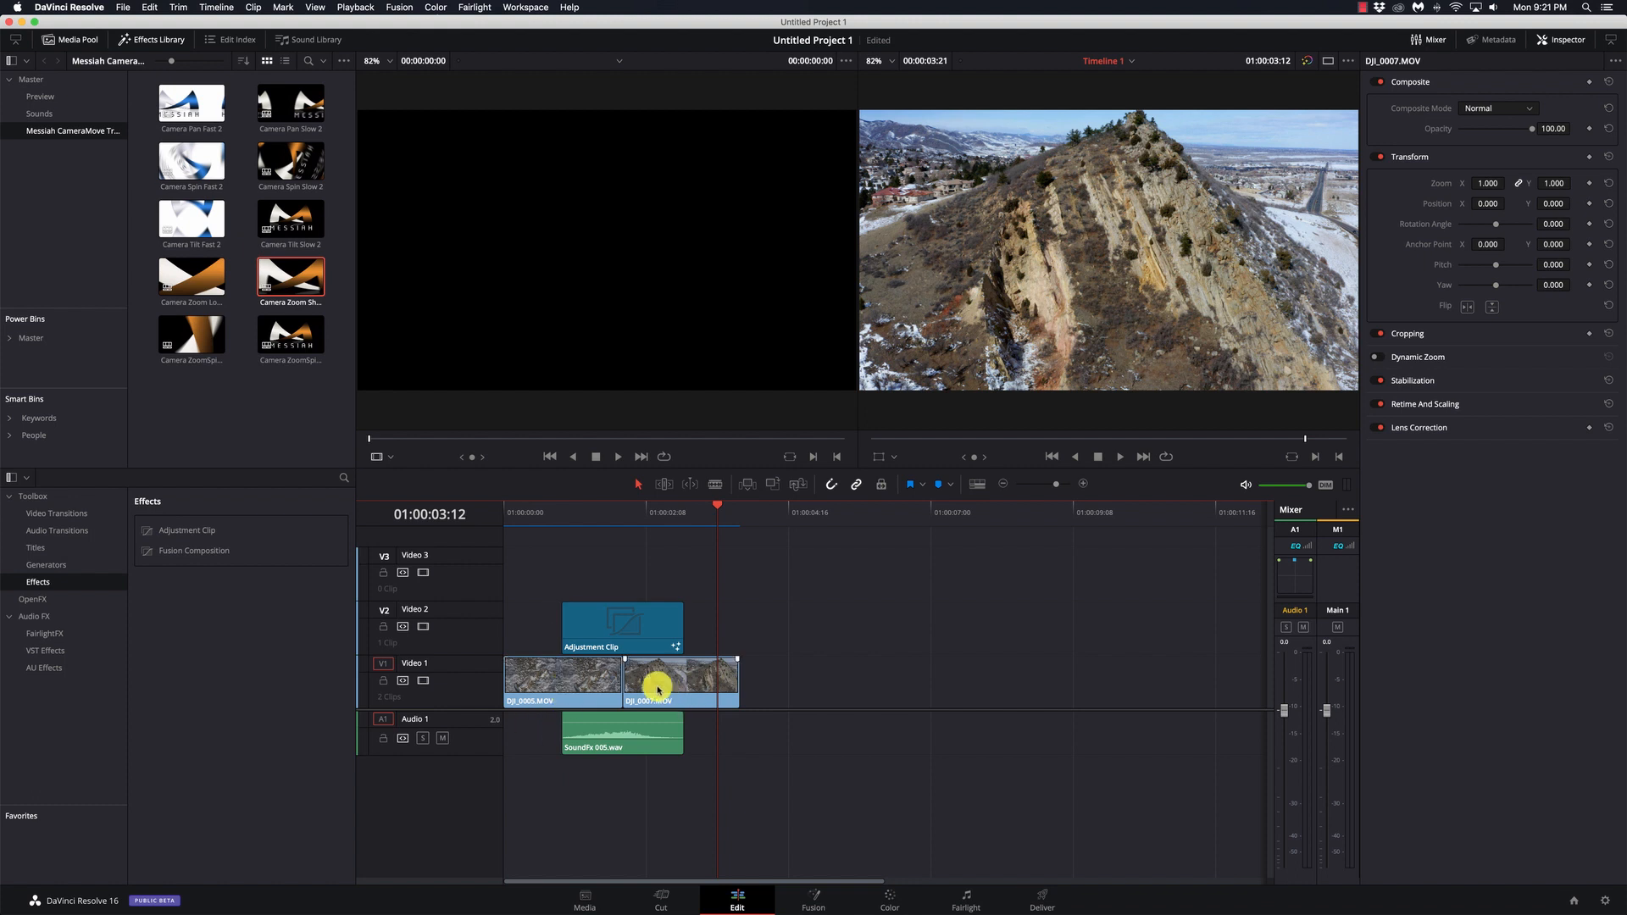
{"action": "left_click", "coordinate": [521, 519]}
{"action": "key", "text": "space"}
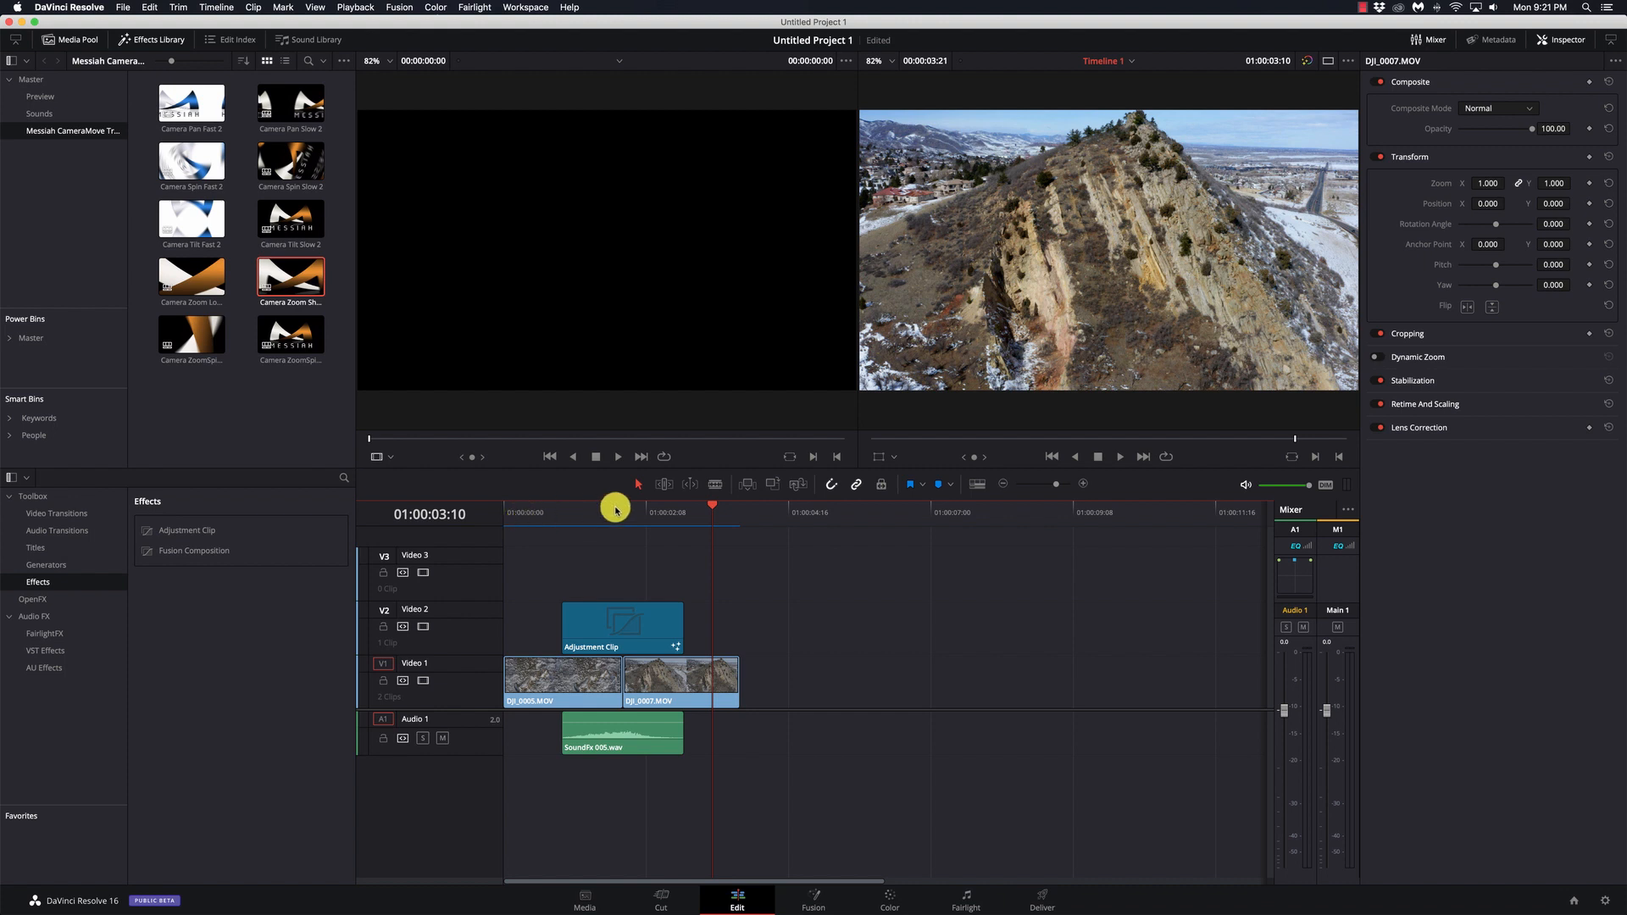
- Select the adjustment clip on Video 2 and open its composition on the Fusion page at 01:00:01:13
{"action": "left_click", "coordinate": [585, 515]}
{"action": "left_click_drag", "start_coordinate": [587, 518], "coordinate": [563, 517]}
{"action": "left_click", "coordinate": [632, 628]}
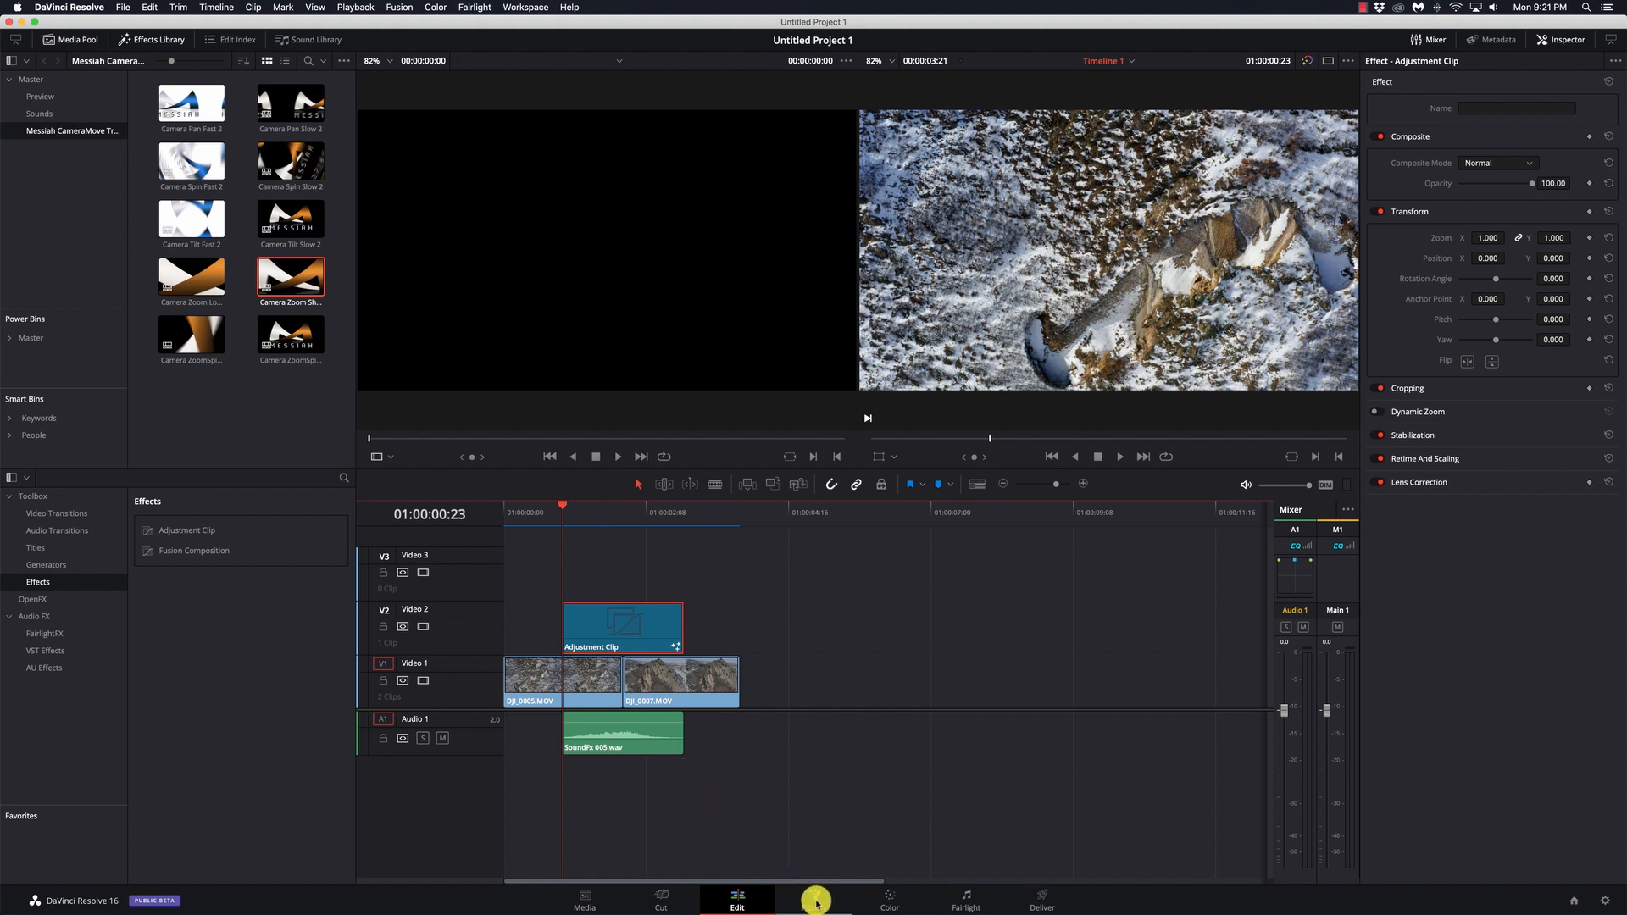
{"action": "left_click", "coordinate": [598, 515]}
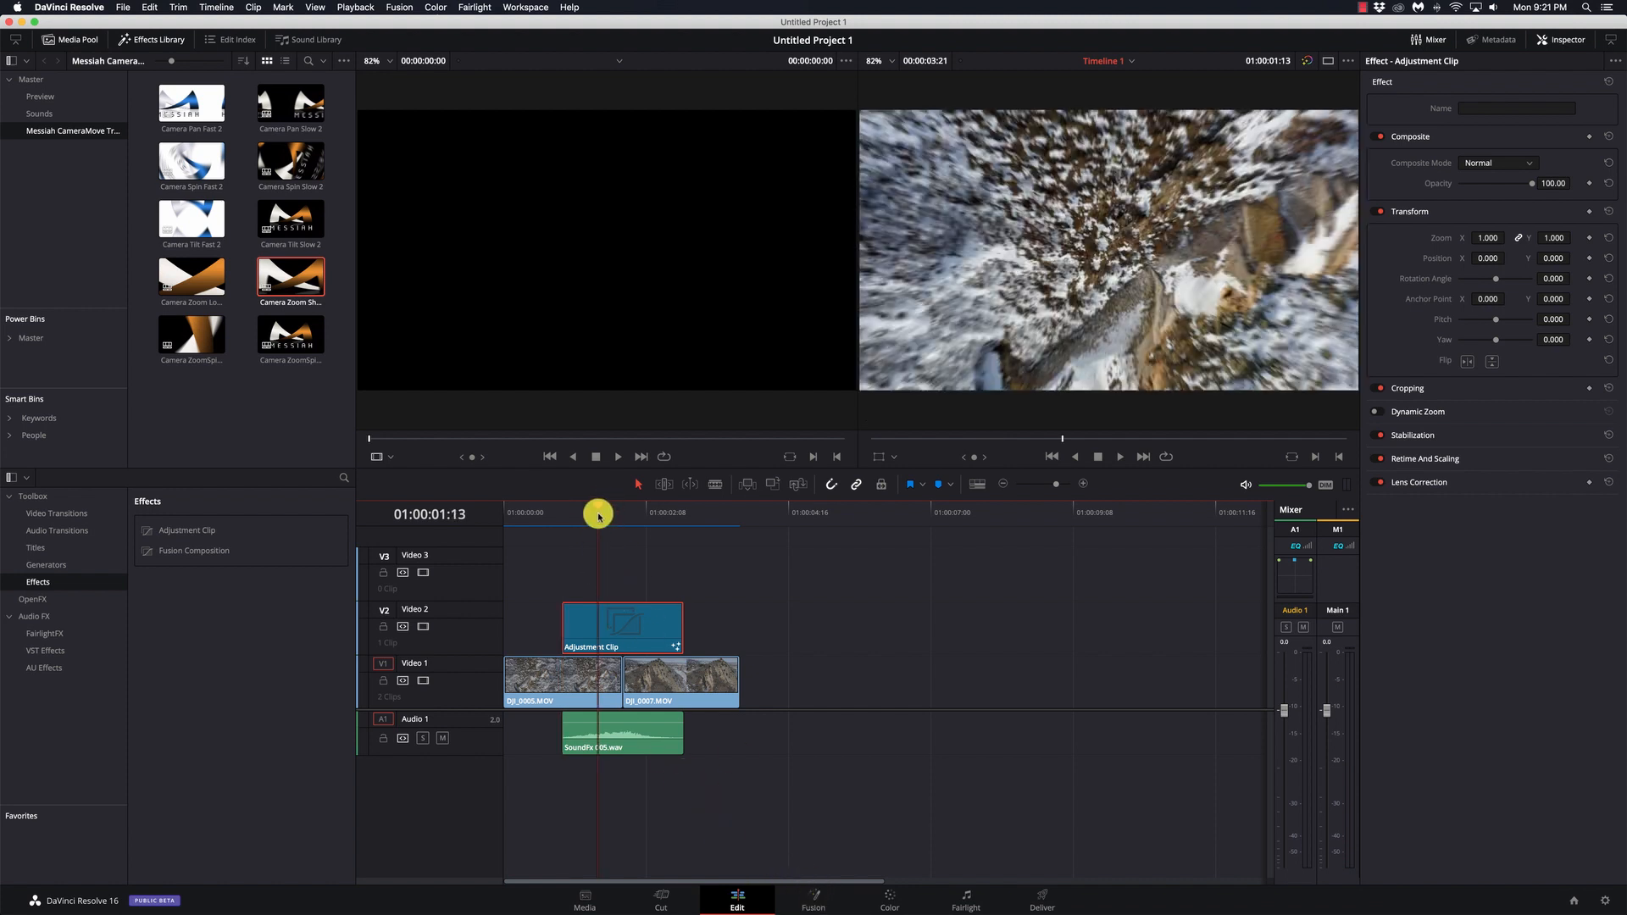
{"action": "left_click", "coordinate": [815, 904]}
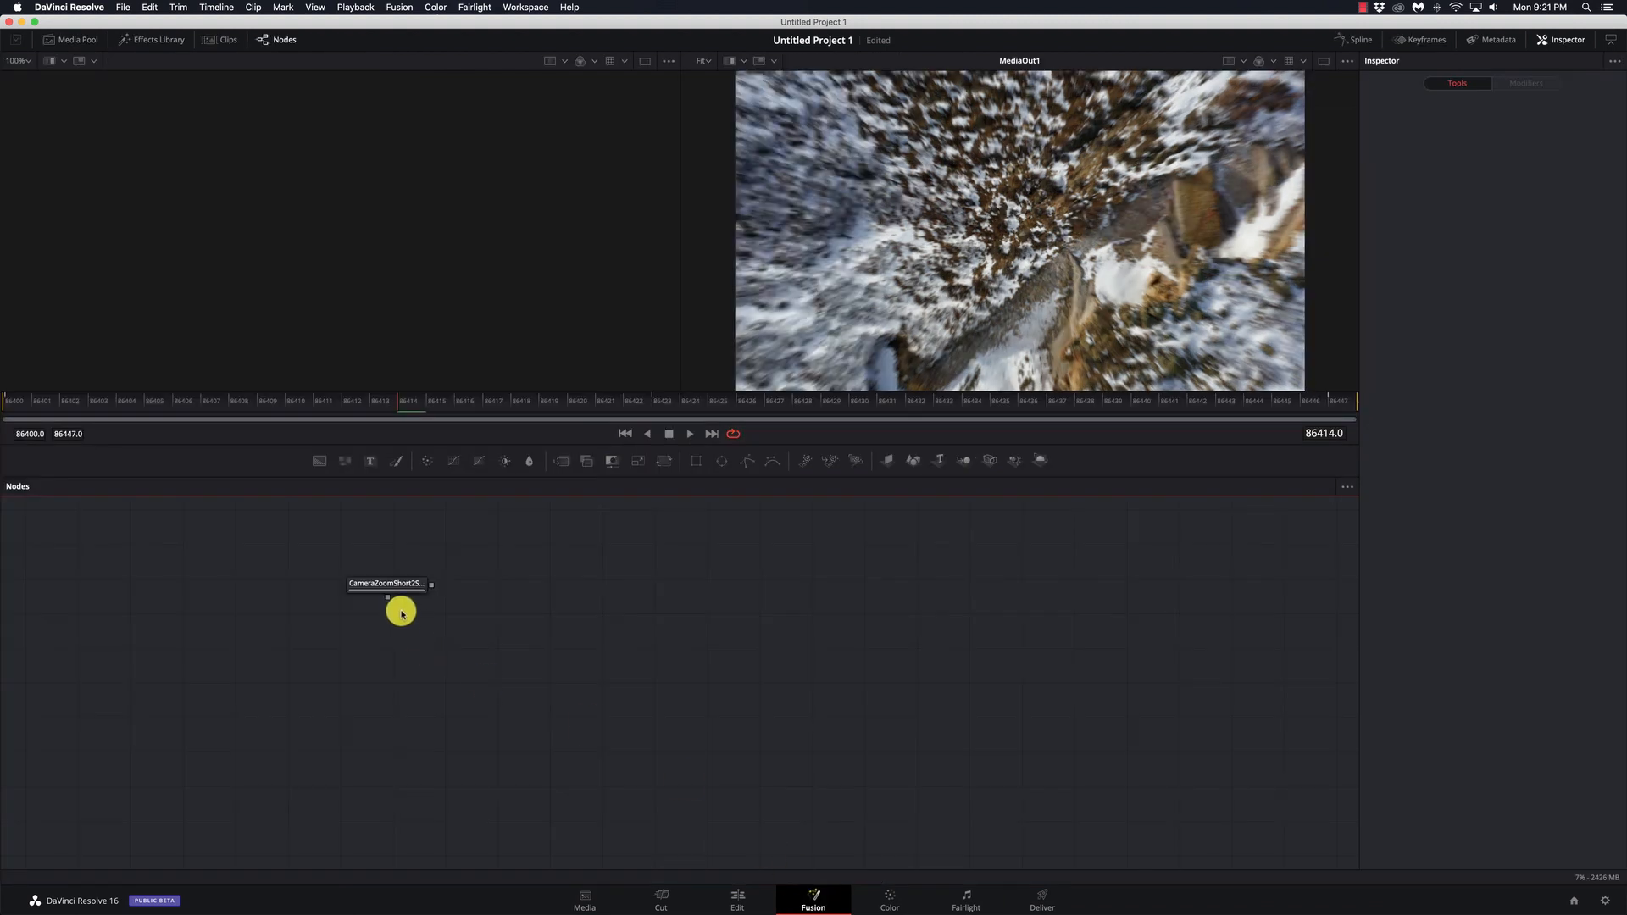
- On the CameraZoomShort2Sec25FPS node, set Camera Shake Size to 0.638 and Camera Shake Speed to 0.394, and enable Invert Motion
{"action": "left_click", "coordinate": [400, 585]}
{"action": "right_click", "coordinate": [401, 584]}
{"action": "left_click_drag", "start_coordinate": [400, 585], "coordinate": [693, 607]}
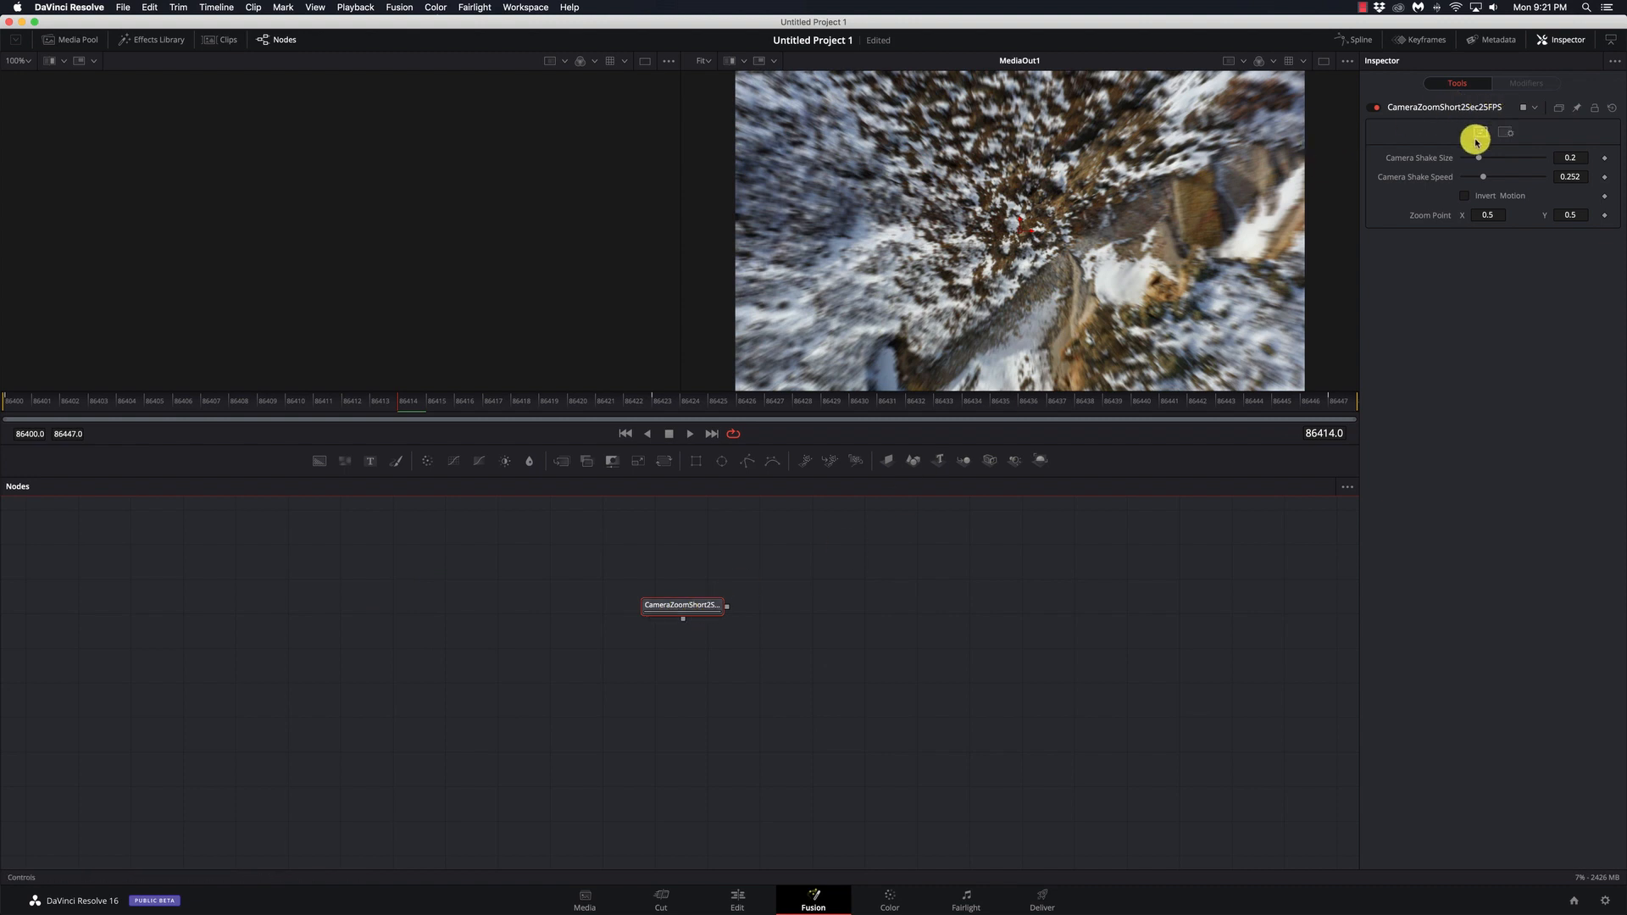
{"action": "mouse_move", "coordinate": [1476, 158]}
{"action": "left_mouse_down"}
{"action": "mouse_move", "coordinate": [1517, 157]}
{"action": "mouse_move", "coordinate": [1494, 176]}
{"action": "left_mouse_up"}
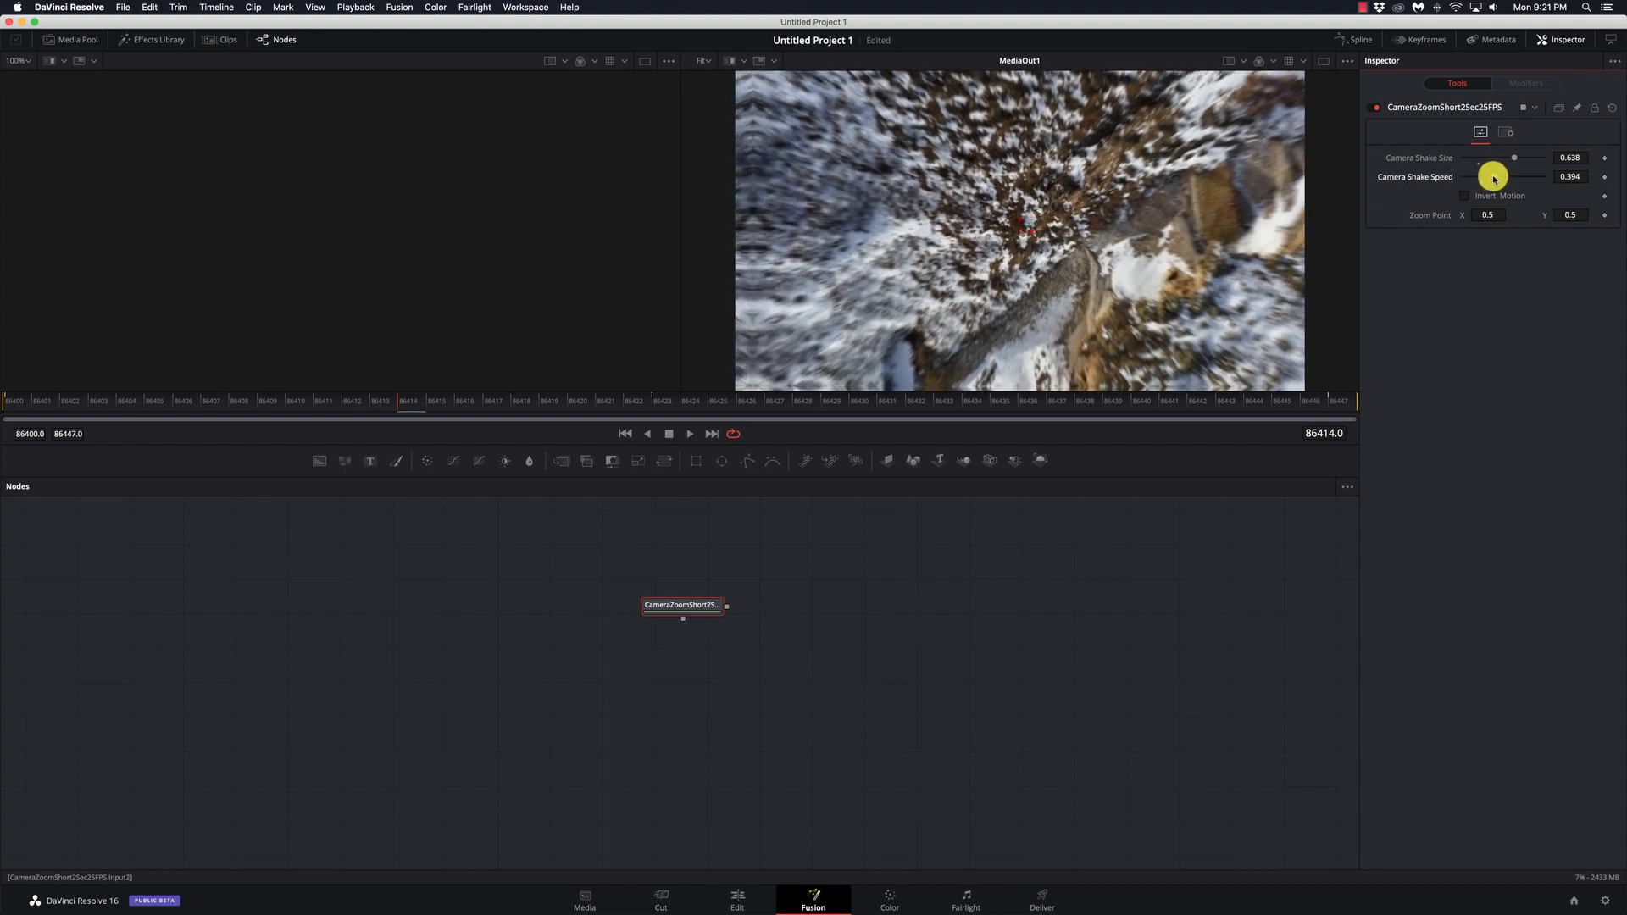
{"action": "left_click", "coordinate": [1490, 197]}
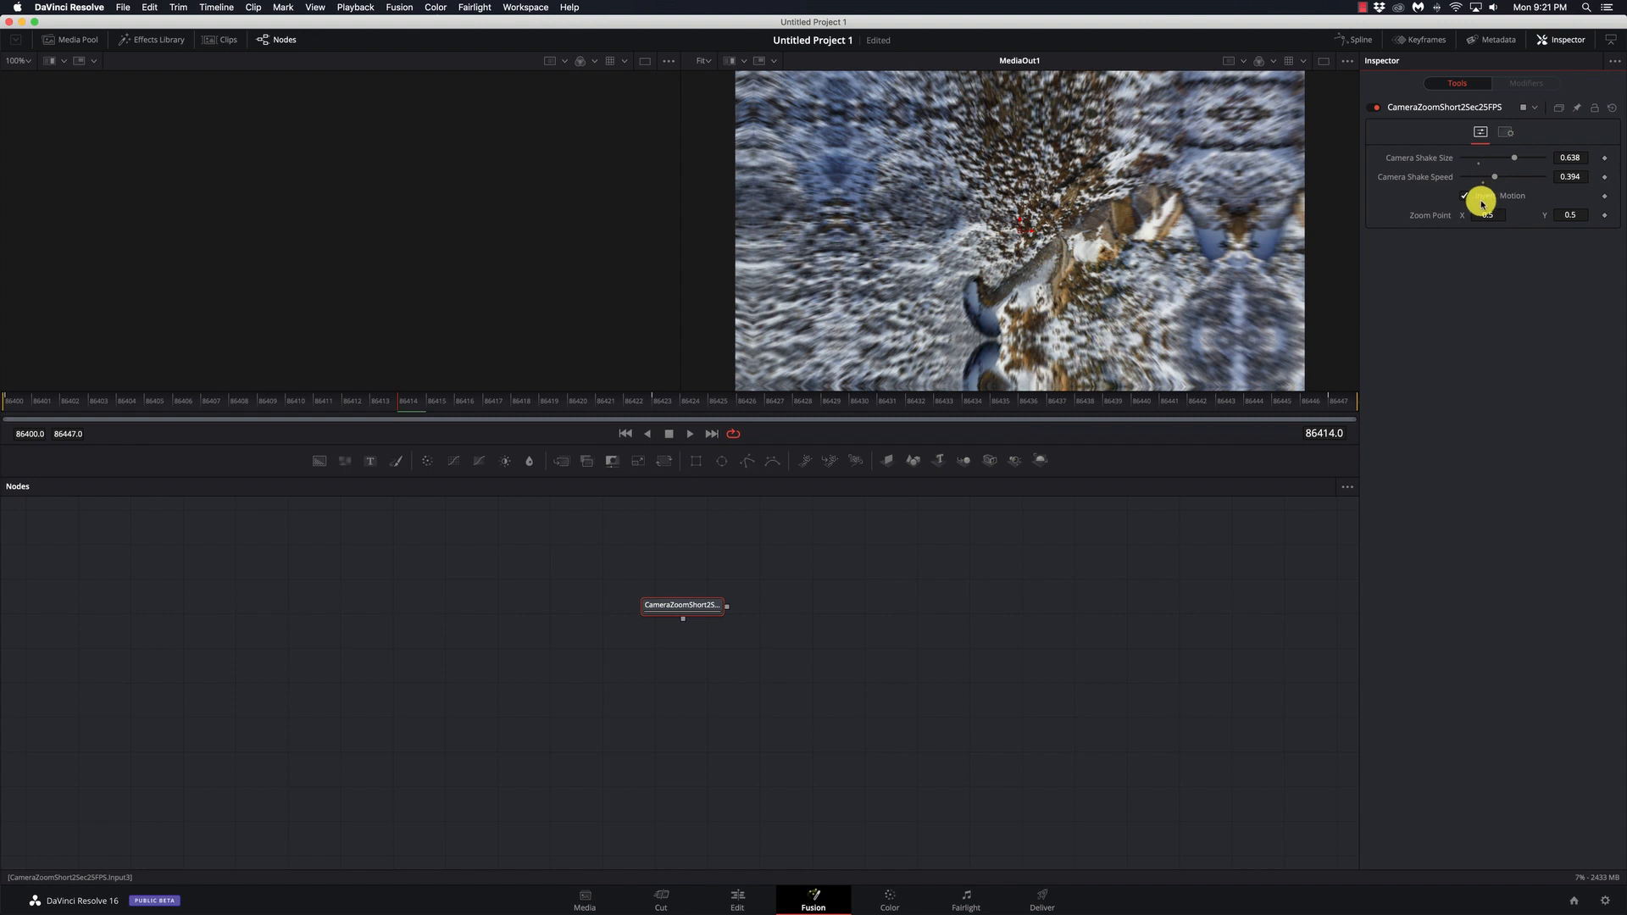
- Return to the Edit page and play back the transition with its modified camera shake and inverted motion
{"action": "left_click", "coordinate": [738, 901]}
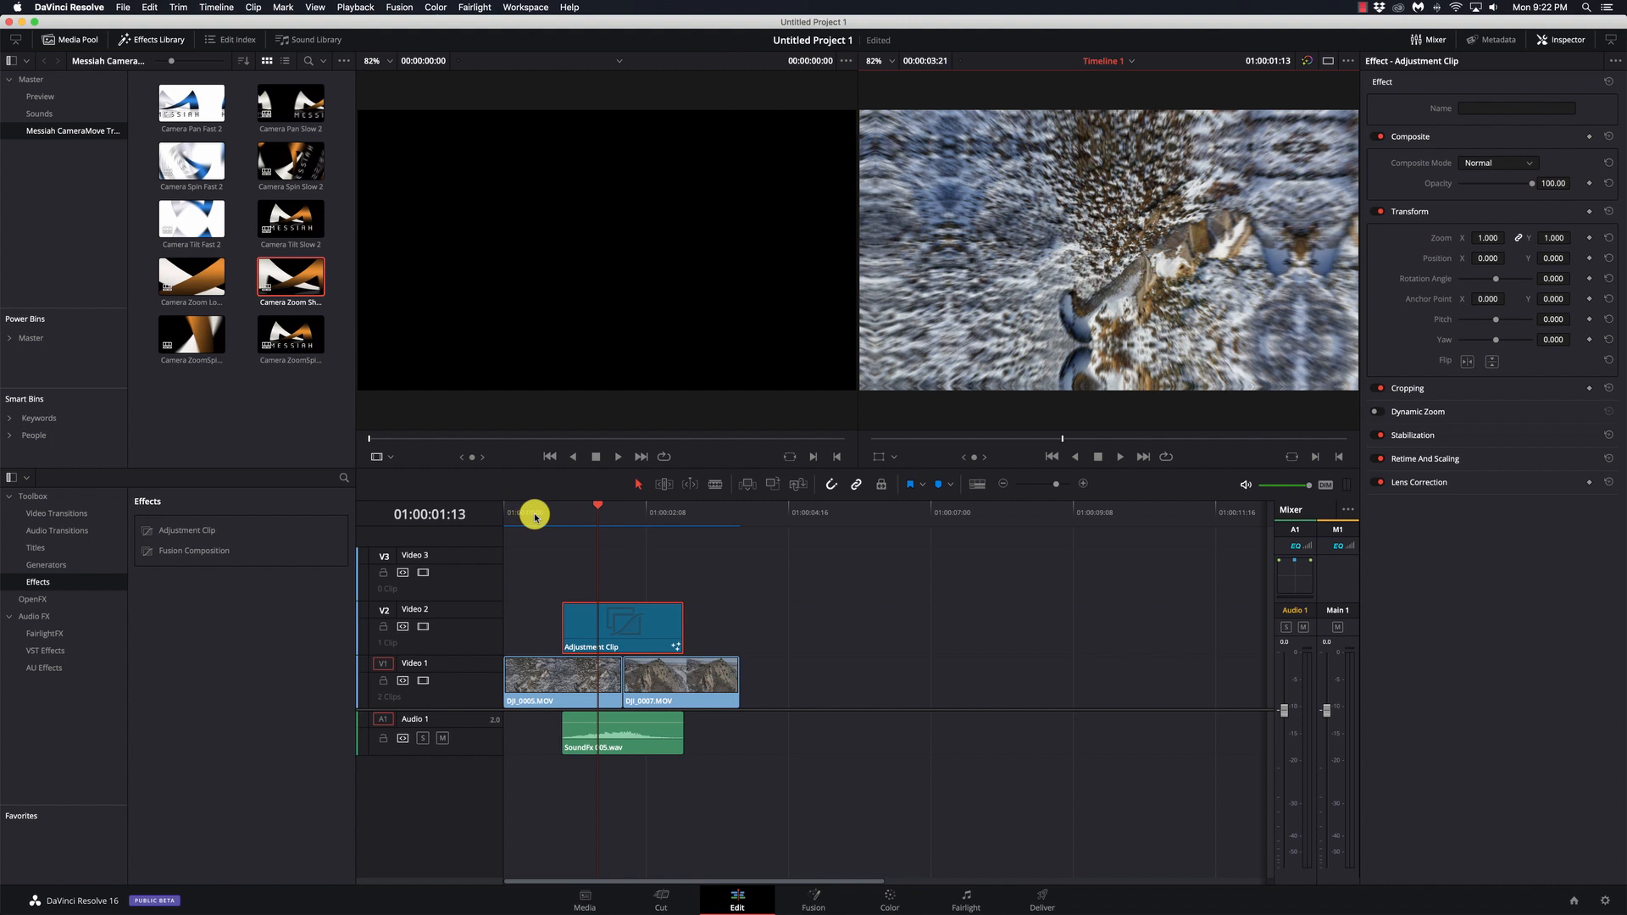
{"action": "key", "text": "space"}
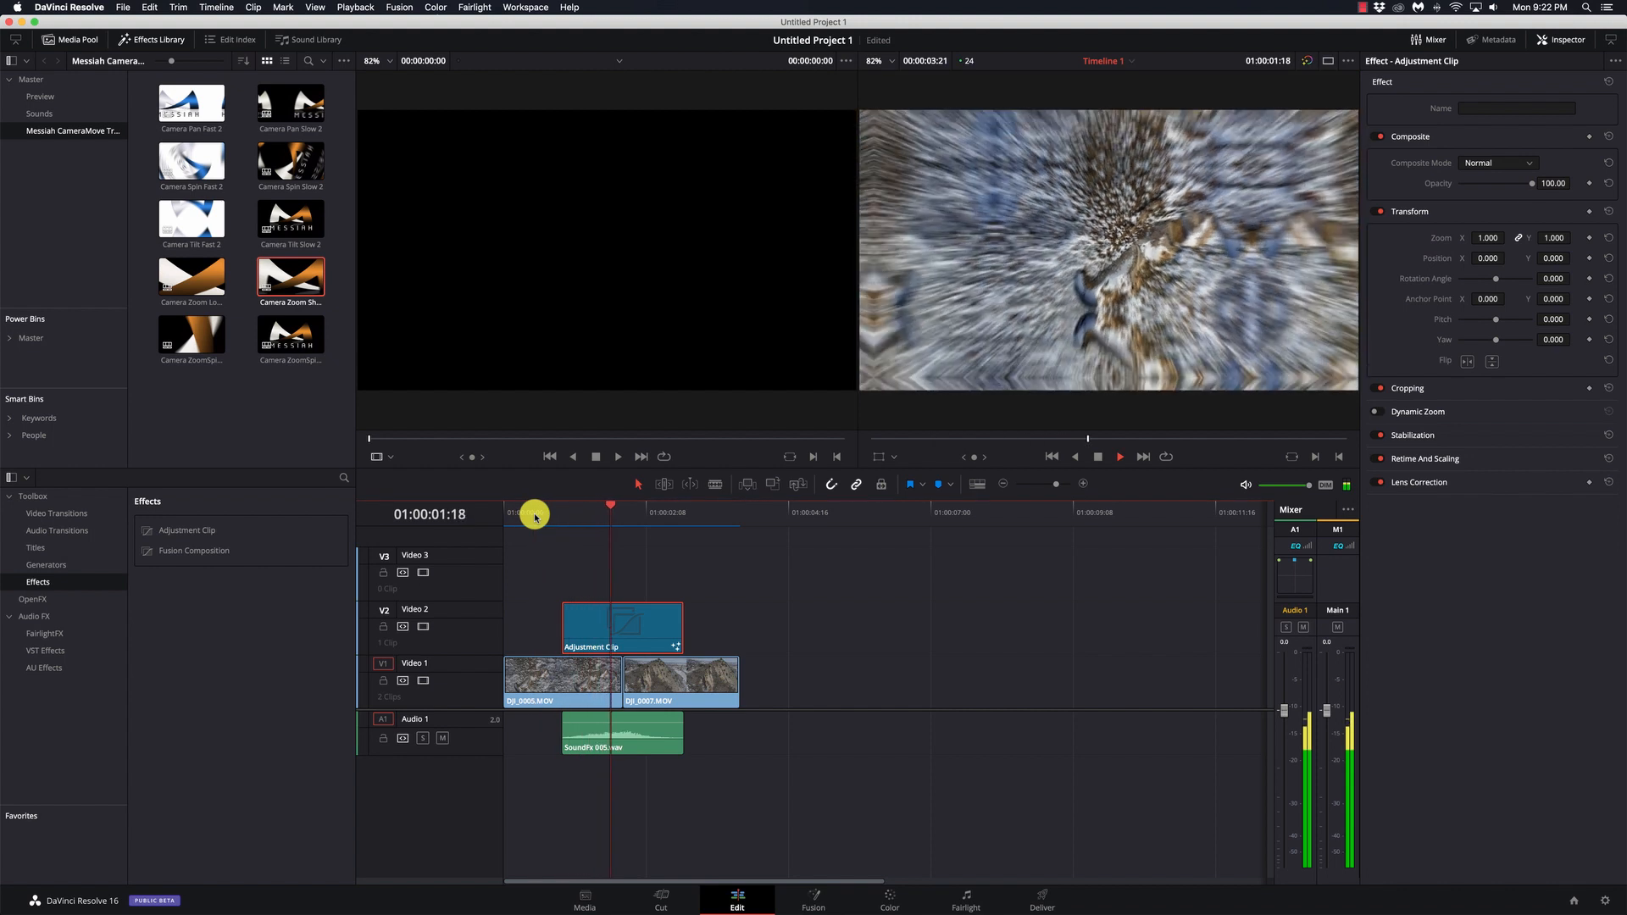
{"action": "key", "text": "space"}
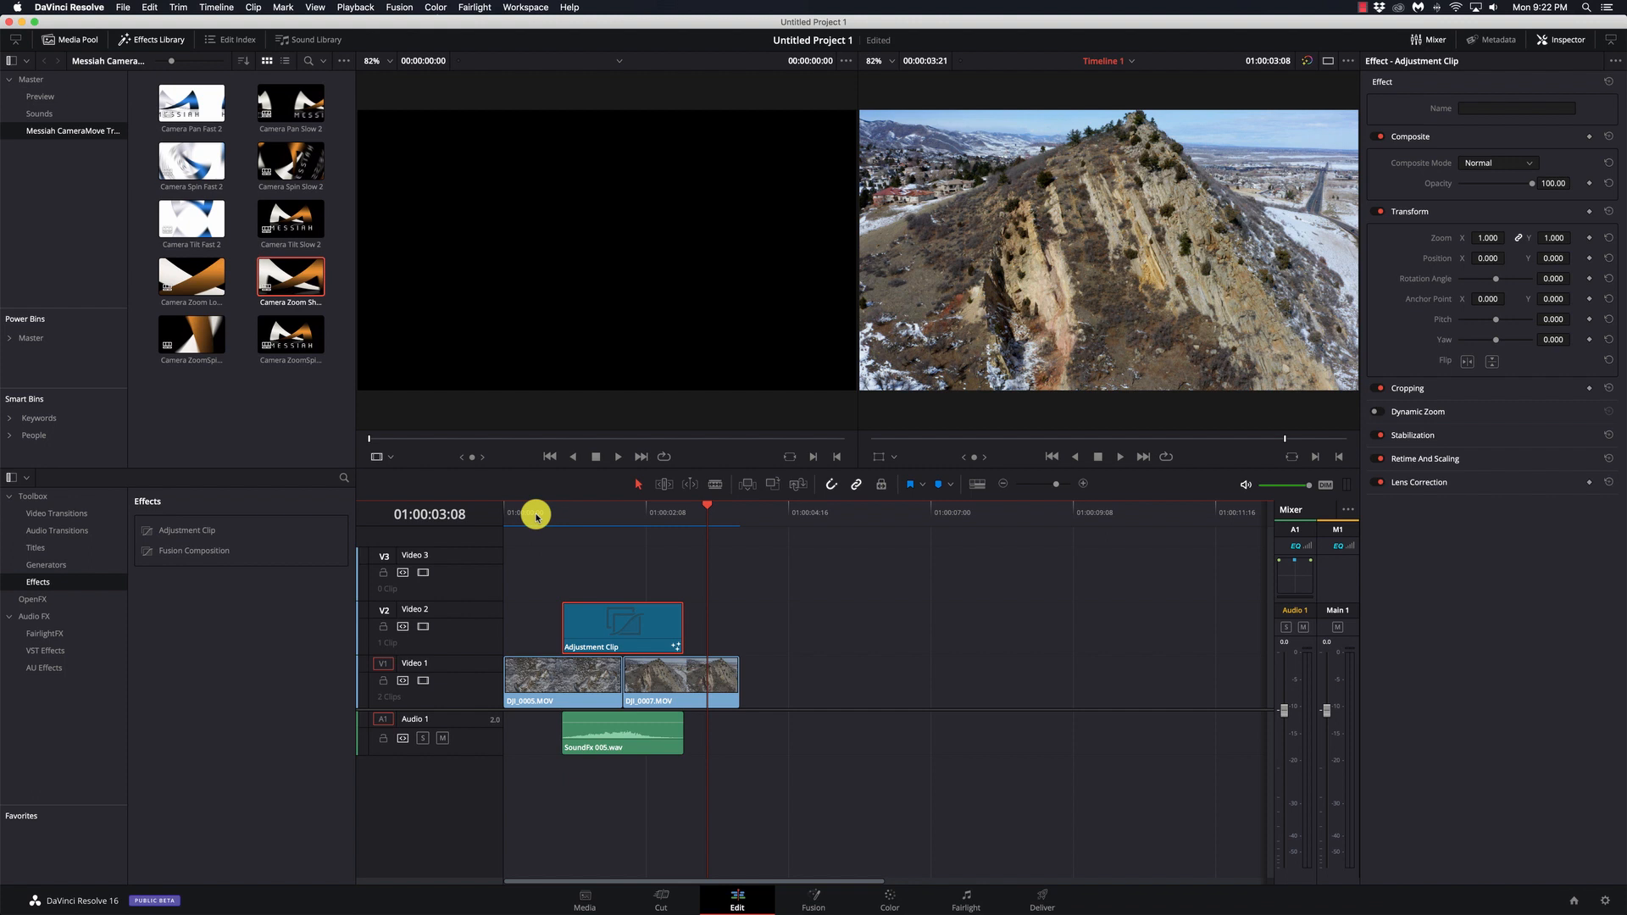
- Move the adjustment clip and SoundFx 005.wav beyond the end of the drone clips and link the two together
{"action": "key", "text": "super+a"}
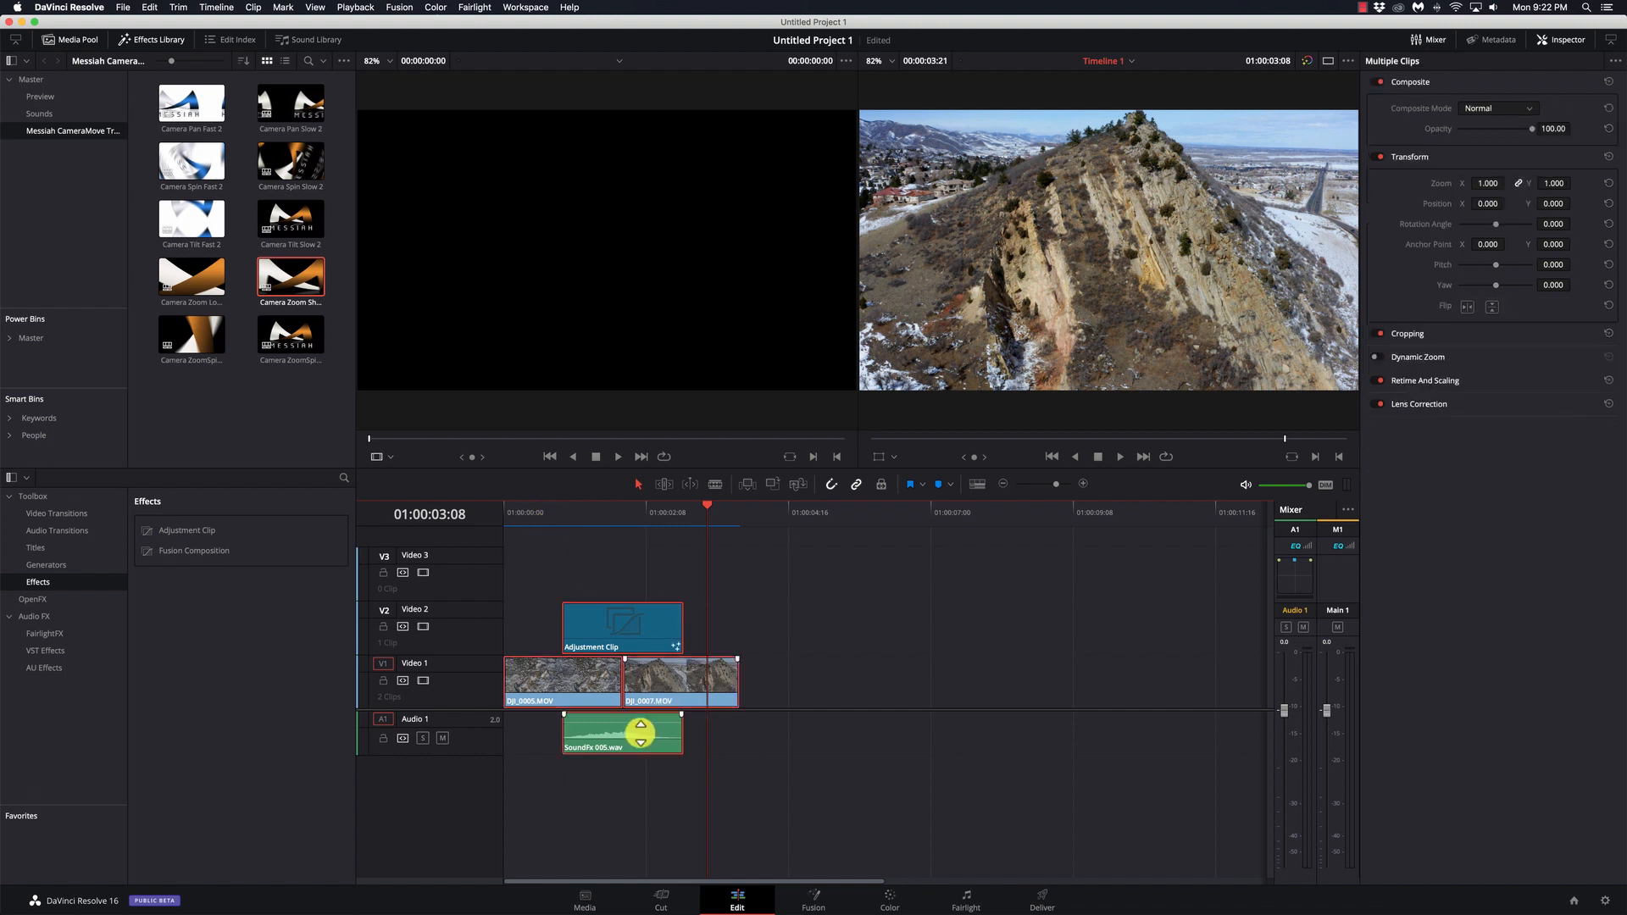
{"action": "left_click", "coordinate": [748, 632]}
{"action": "left_click", "coordinate": [657, 625]}
{"action": "left_click_drag", "start_coordinate": [657, 625], "coordinate": [842, 647]}
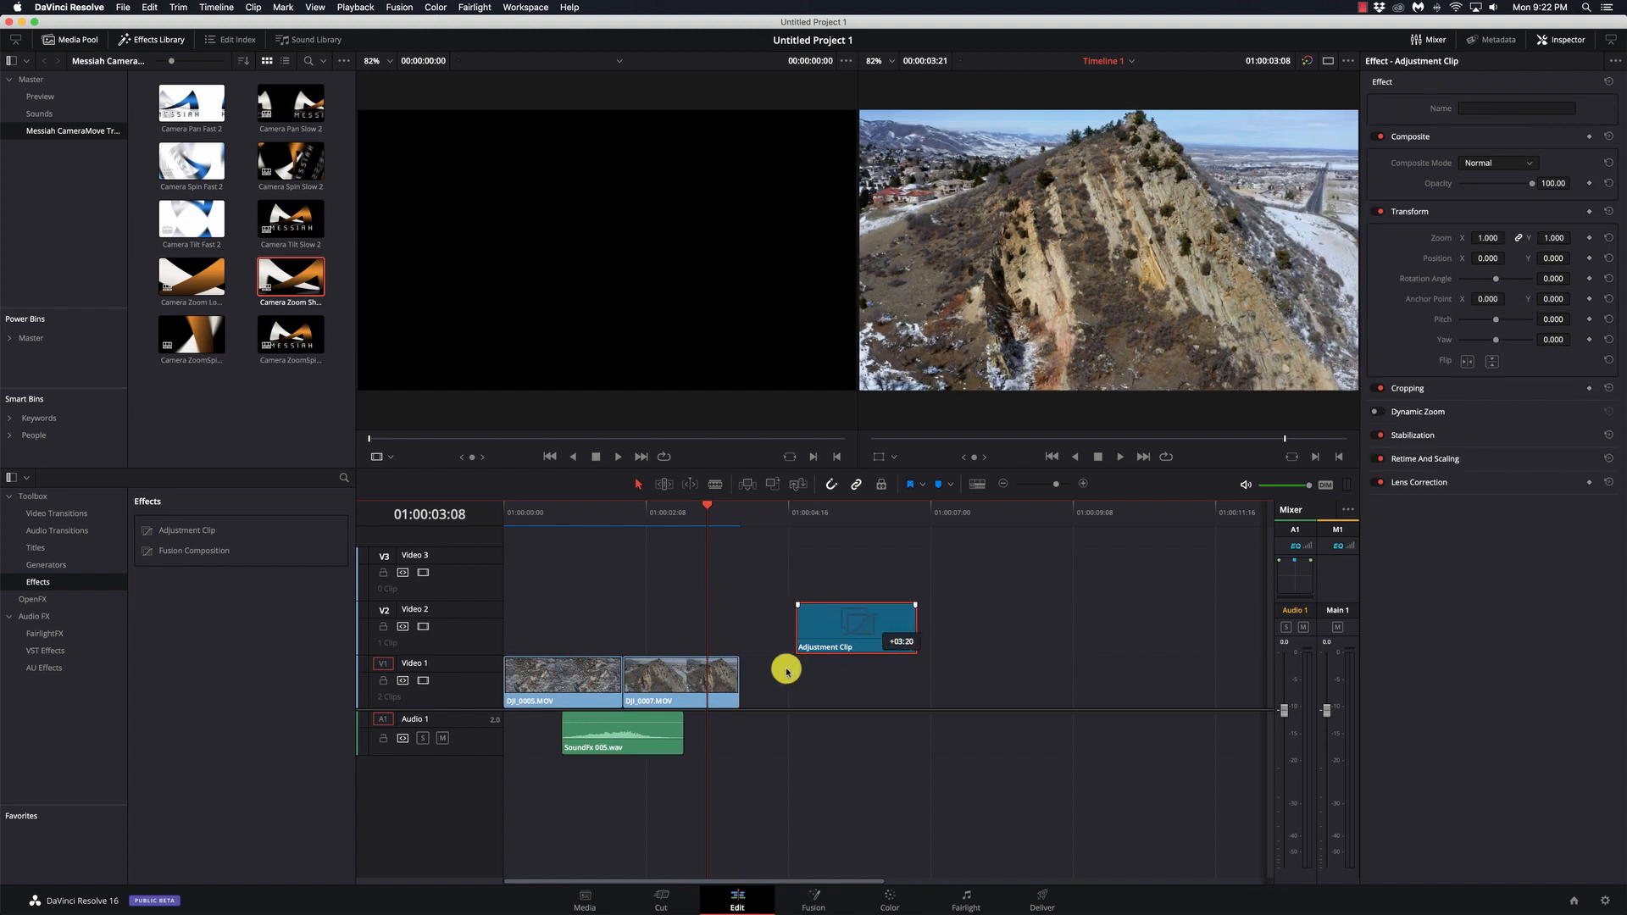
{"action": "left_click_drag", "start_coordinate": [644, 731], "coordinate": [873, 731]}
{"action": "left_click", "coordinate": [856, 617], "text": "super"}
{"action": "right_click", "coordinate": [876, 610]}
{"action": "left_click", "coordinate": [890, 589]}
{"action": "left_click", "coordinate": [972, 672]}
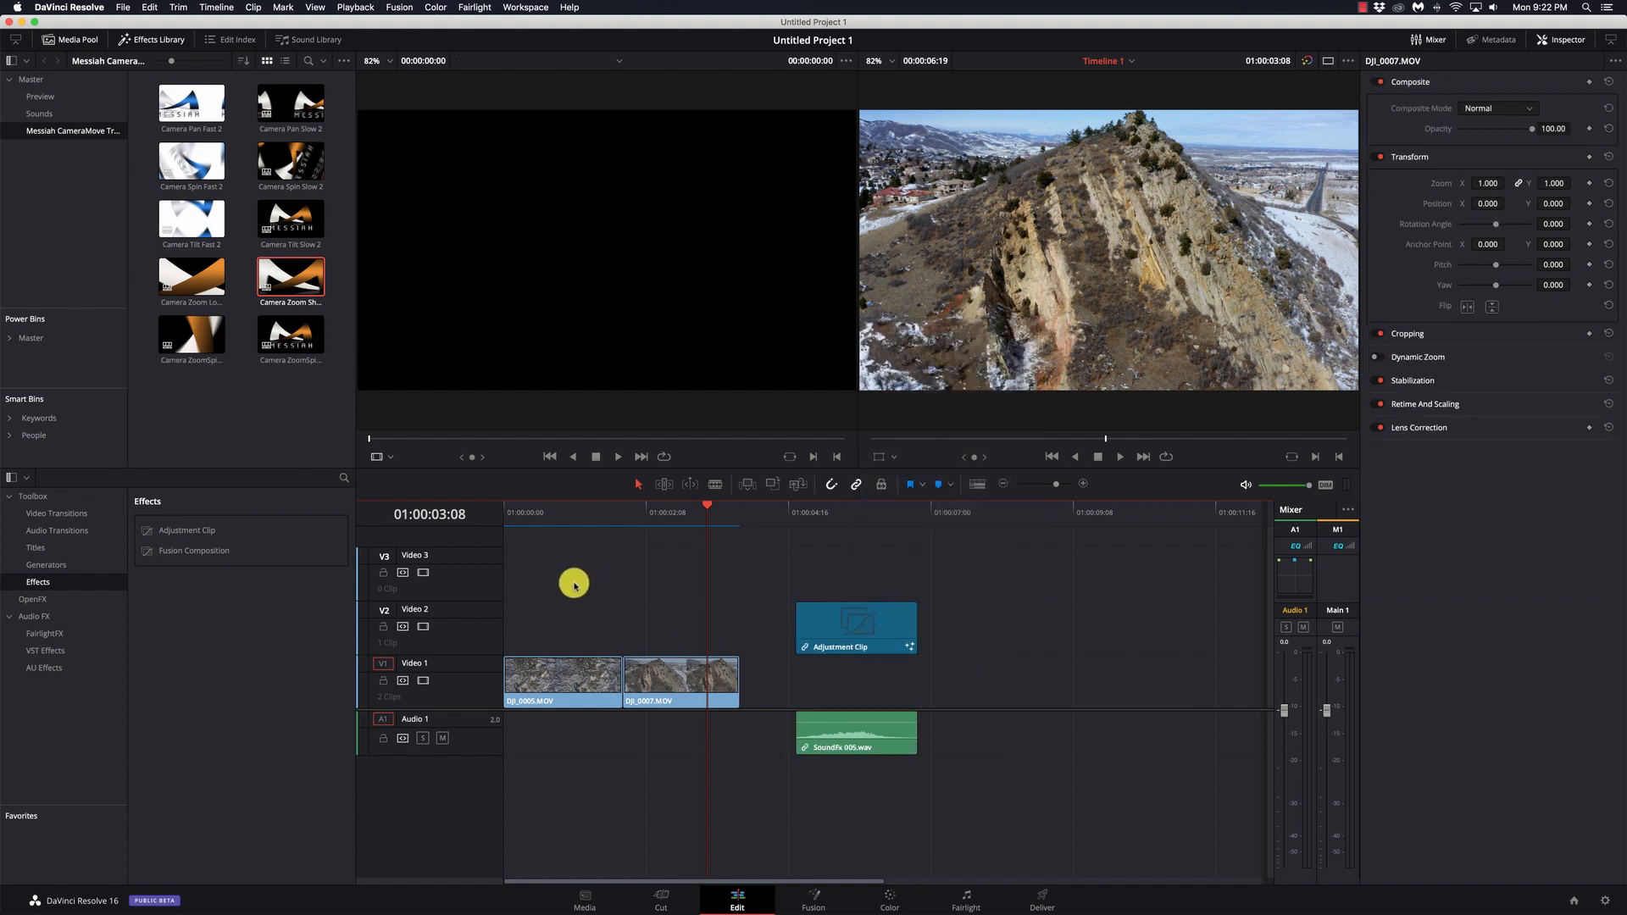
- Add a new adjustment clip, shorten it, and place it on Video 2 over the cut between the two drone clips
{"action": "left_click_drag", "start_coordinate": [185, 534], "coordinate": [497, 570]}
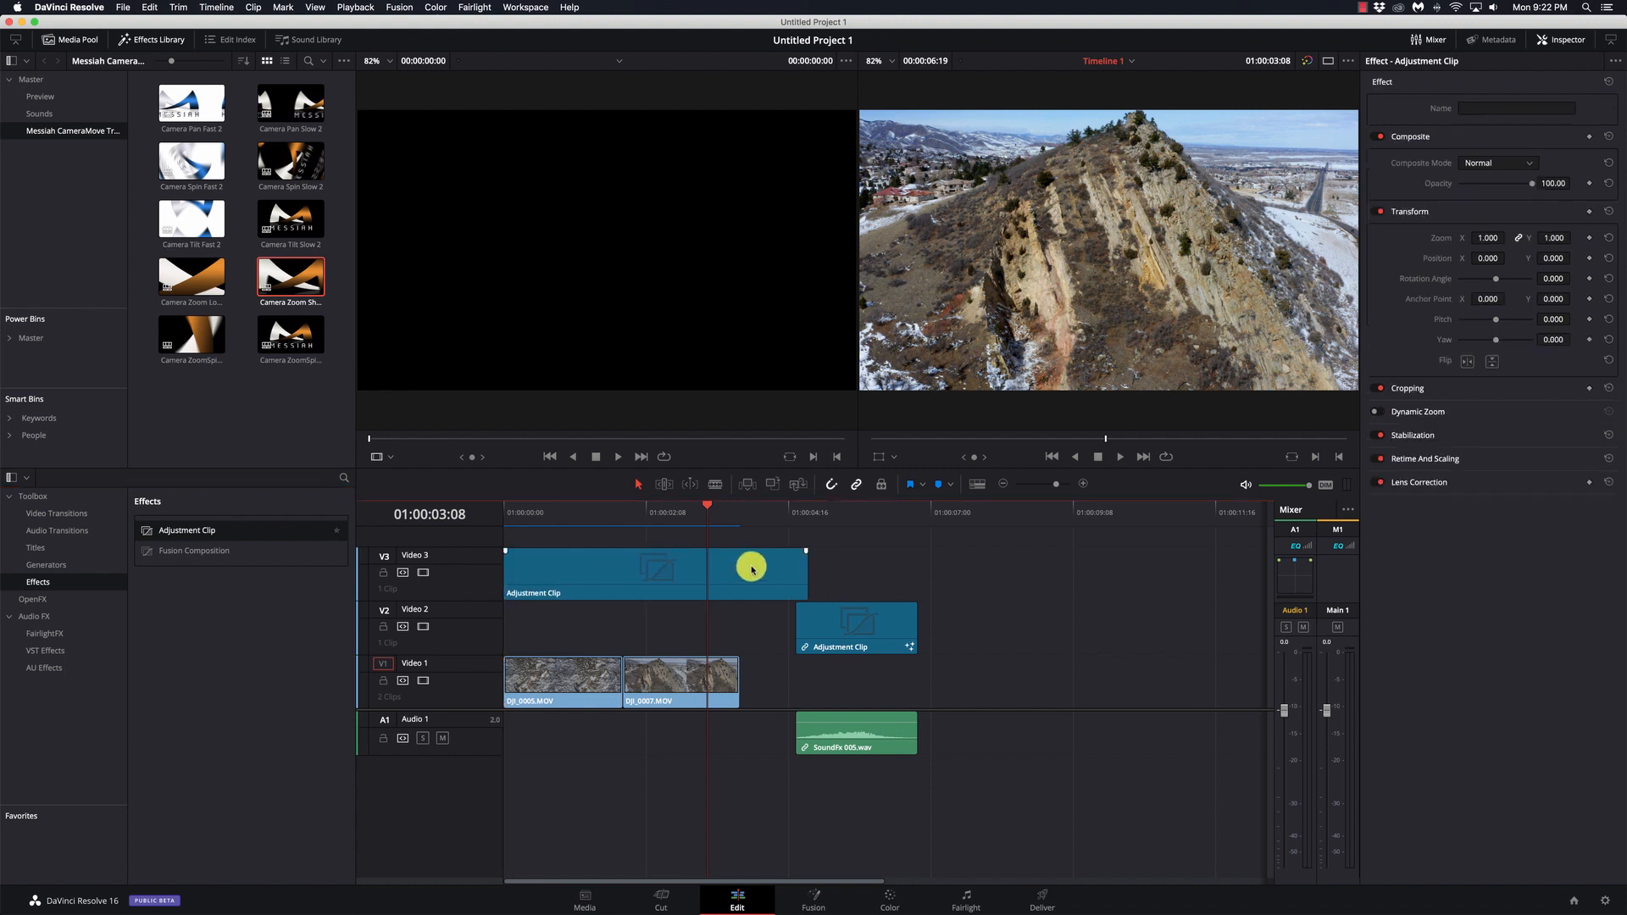
{"action": "left_click_drag", "start_coordinate": [800, 576], "coordinate": [631, 622]}
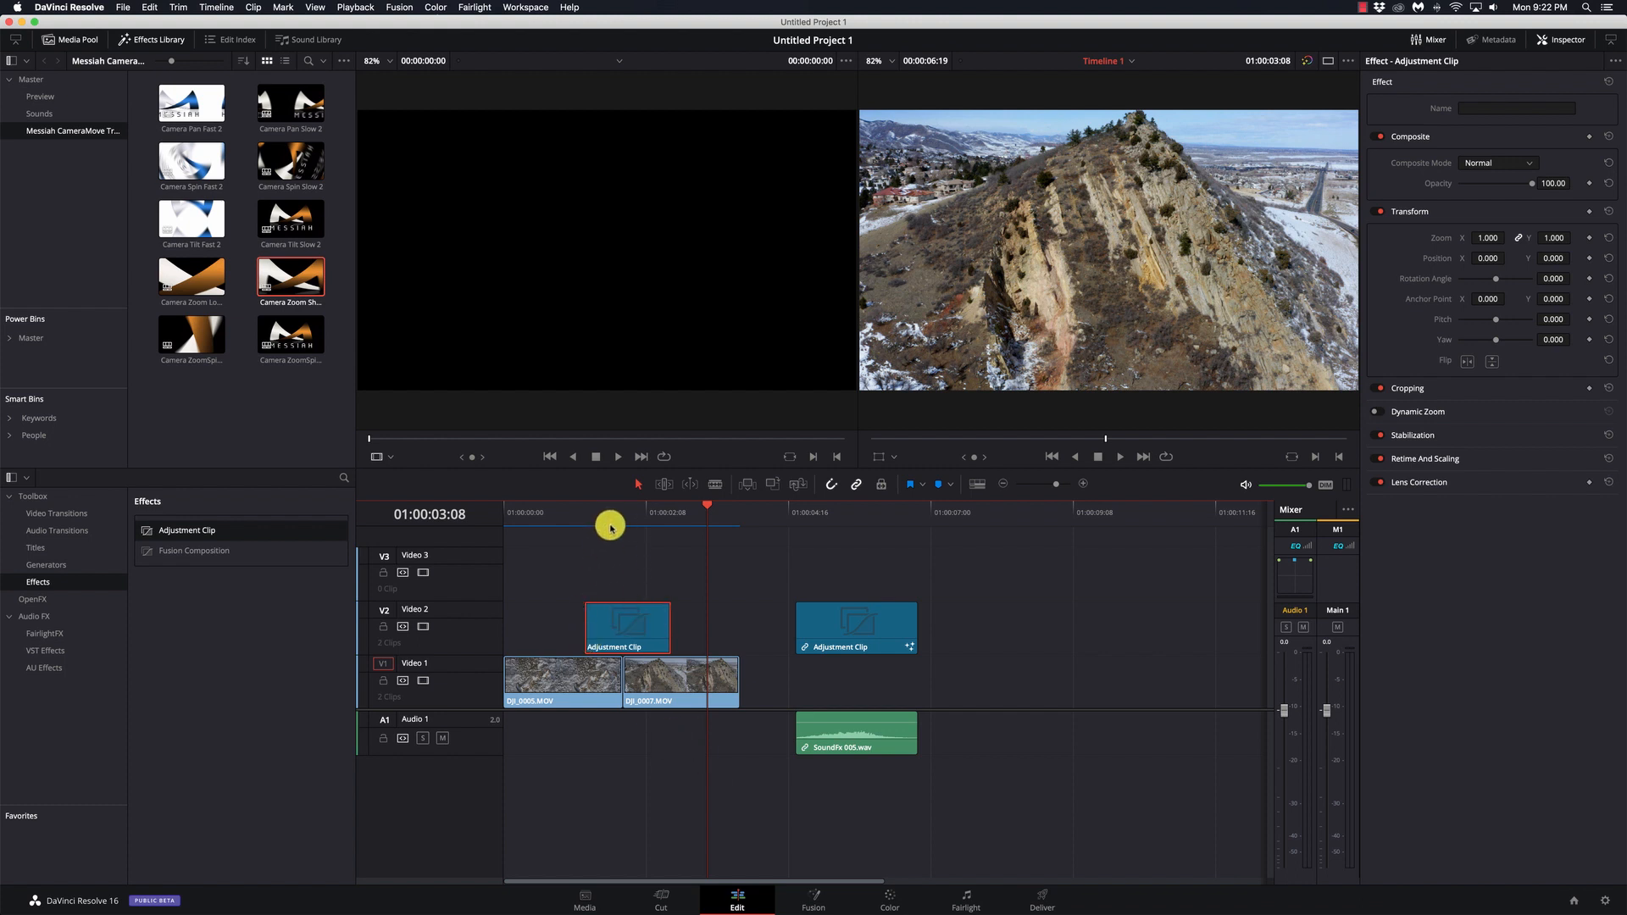
{"action": "left_click_drag", "start_coordinate": [620, 523], "coordinate": [585, 520]}
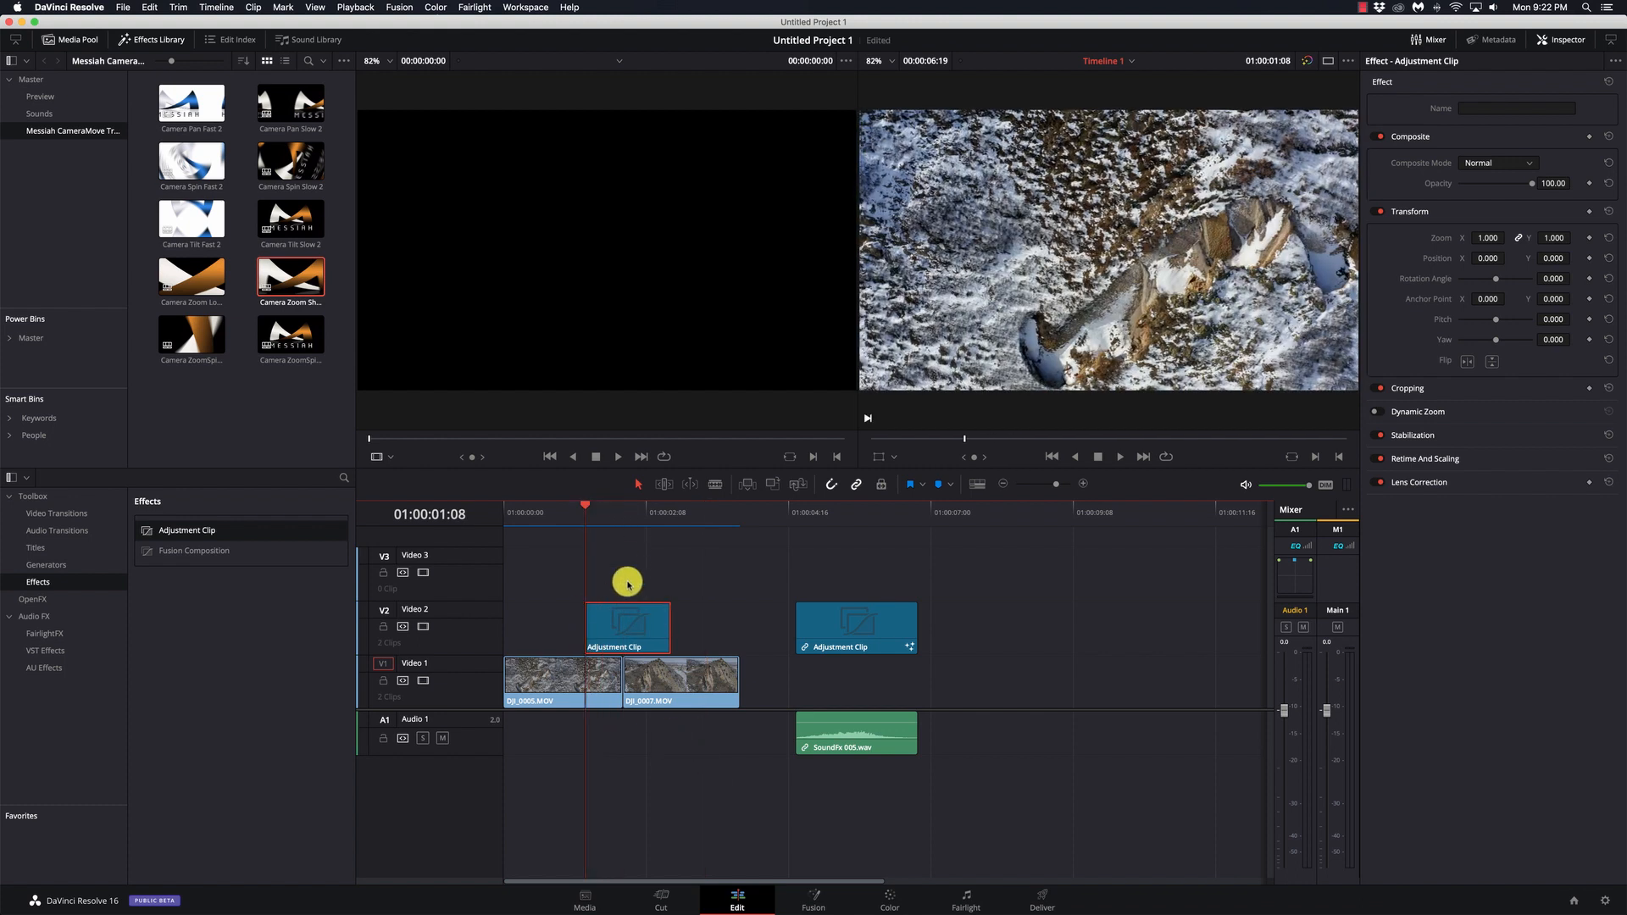
{"action": "left_click", "coordinate": [623, 520]}
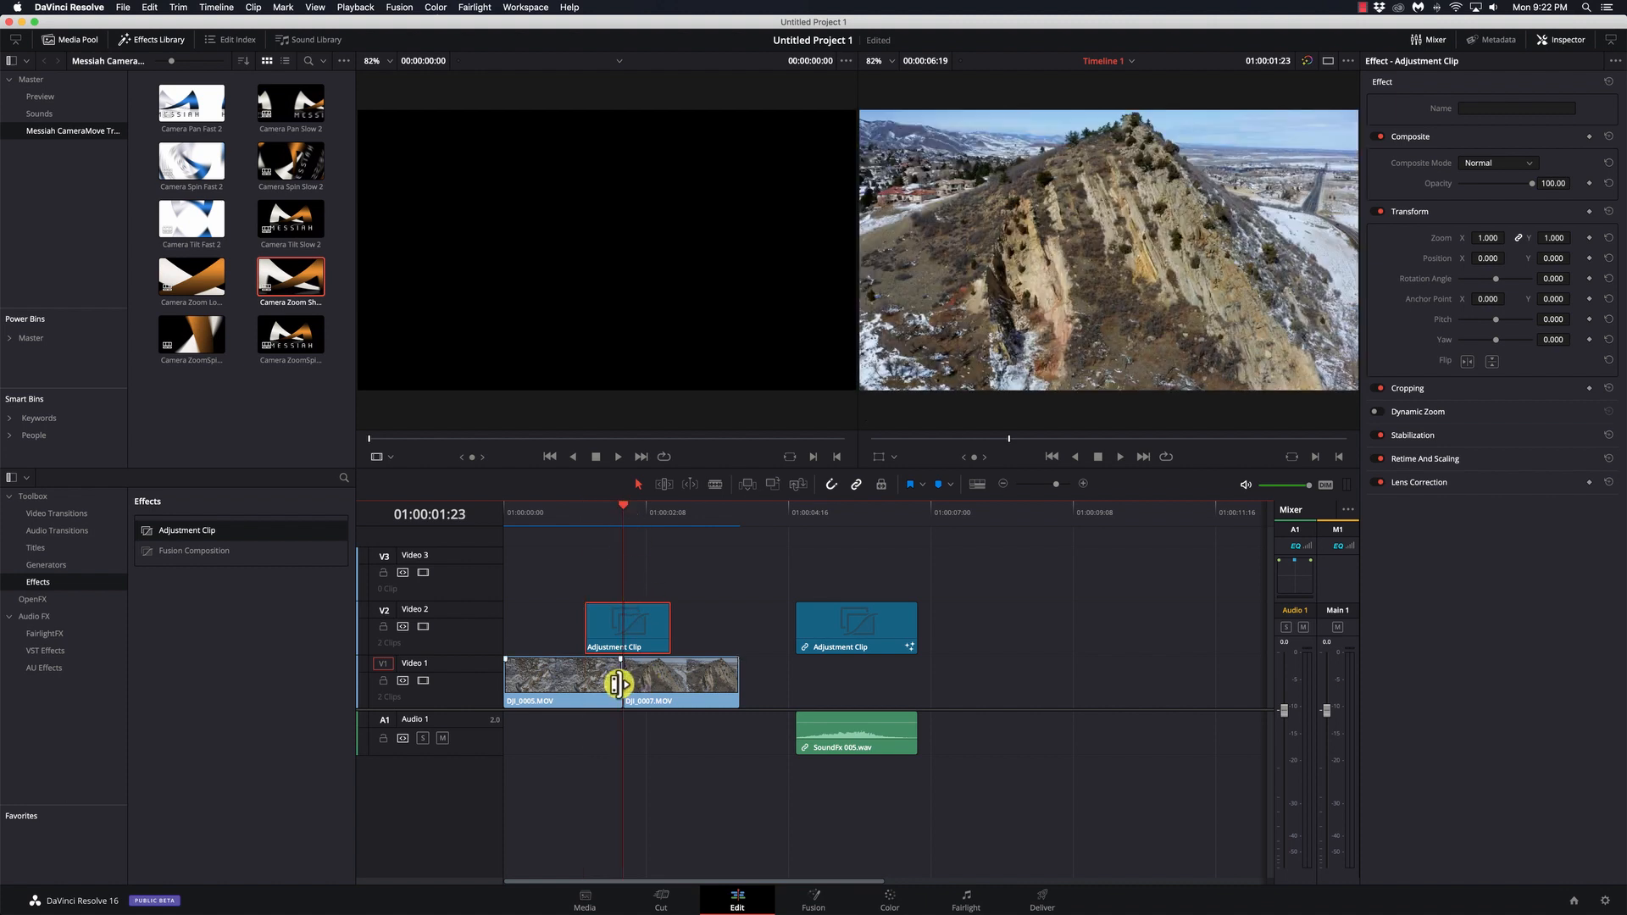
- On the Color page, apply Gaussian Blur to the new adjustment clip's node with horizontal and vertical strength of 0.683
{"action": "left_click", "coordinate": [892, 902]}
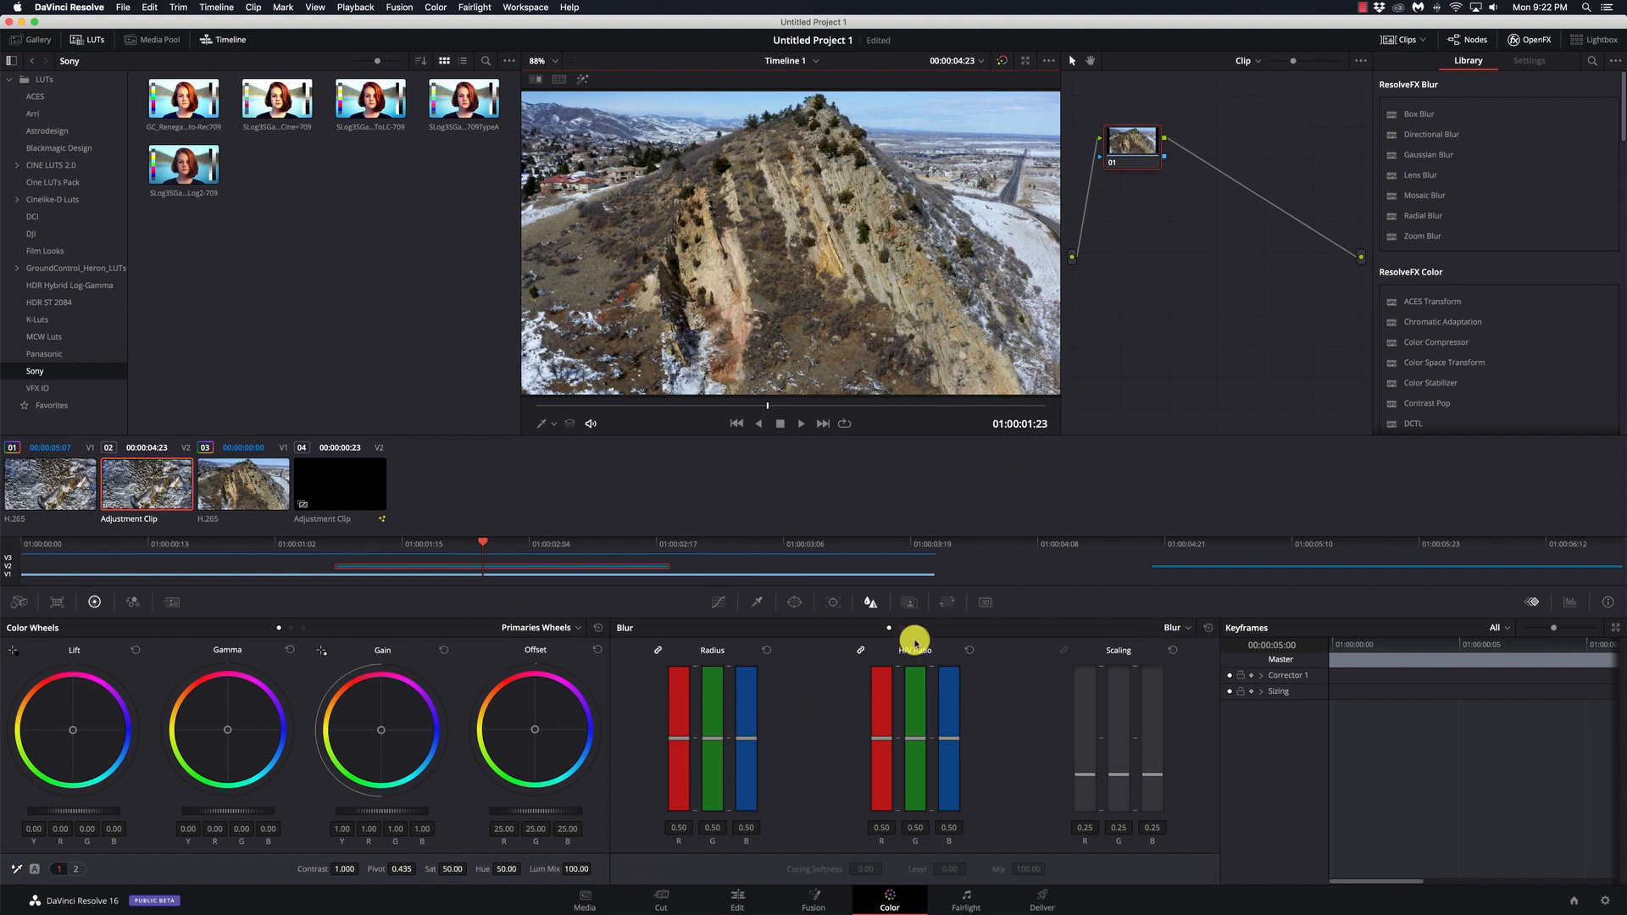
{"action": "left_click_drag", "start_coordinate": [1432, 155], "coordinate": [1136, 159]}
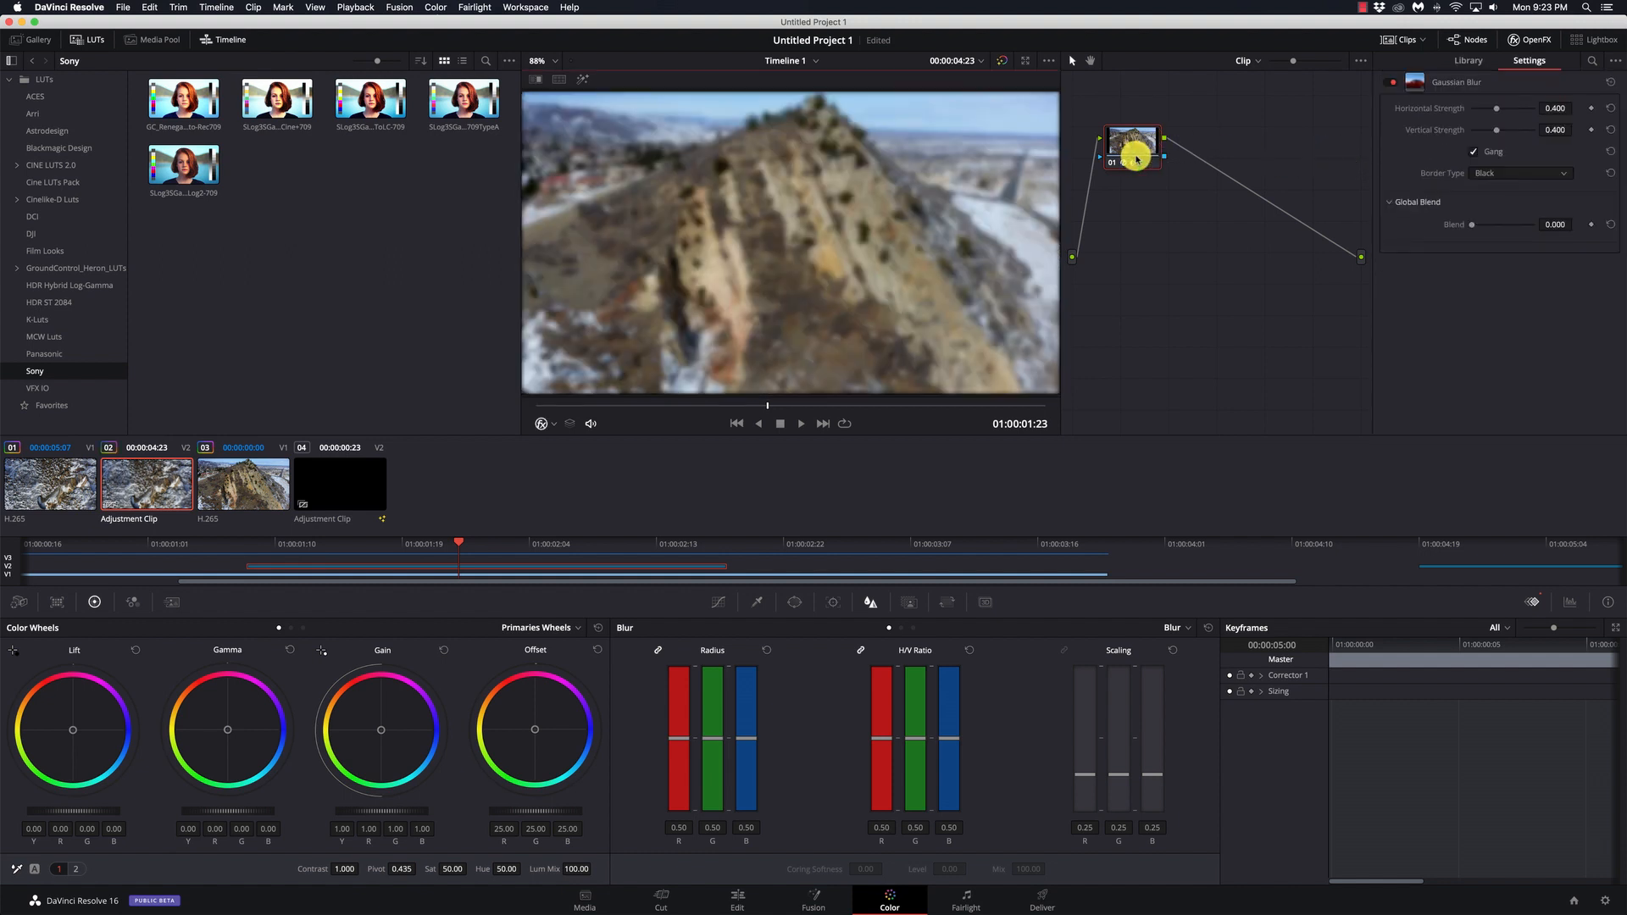
{"action": "left_click_drag", "start_coordinate": [1499, 110], "coordinate": [1503, 110]}
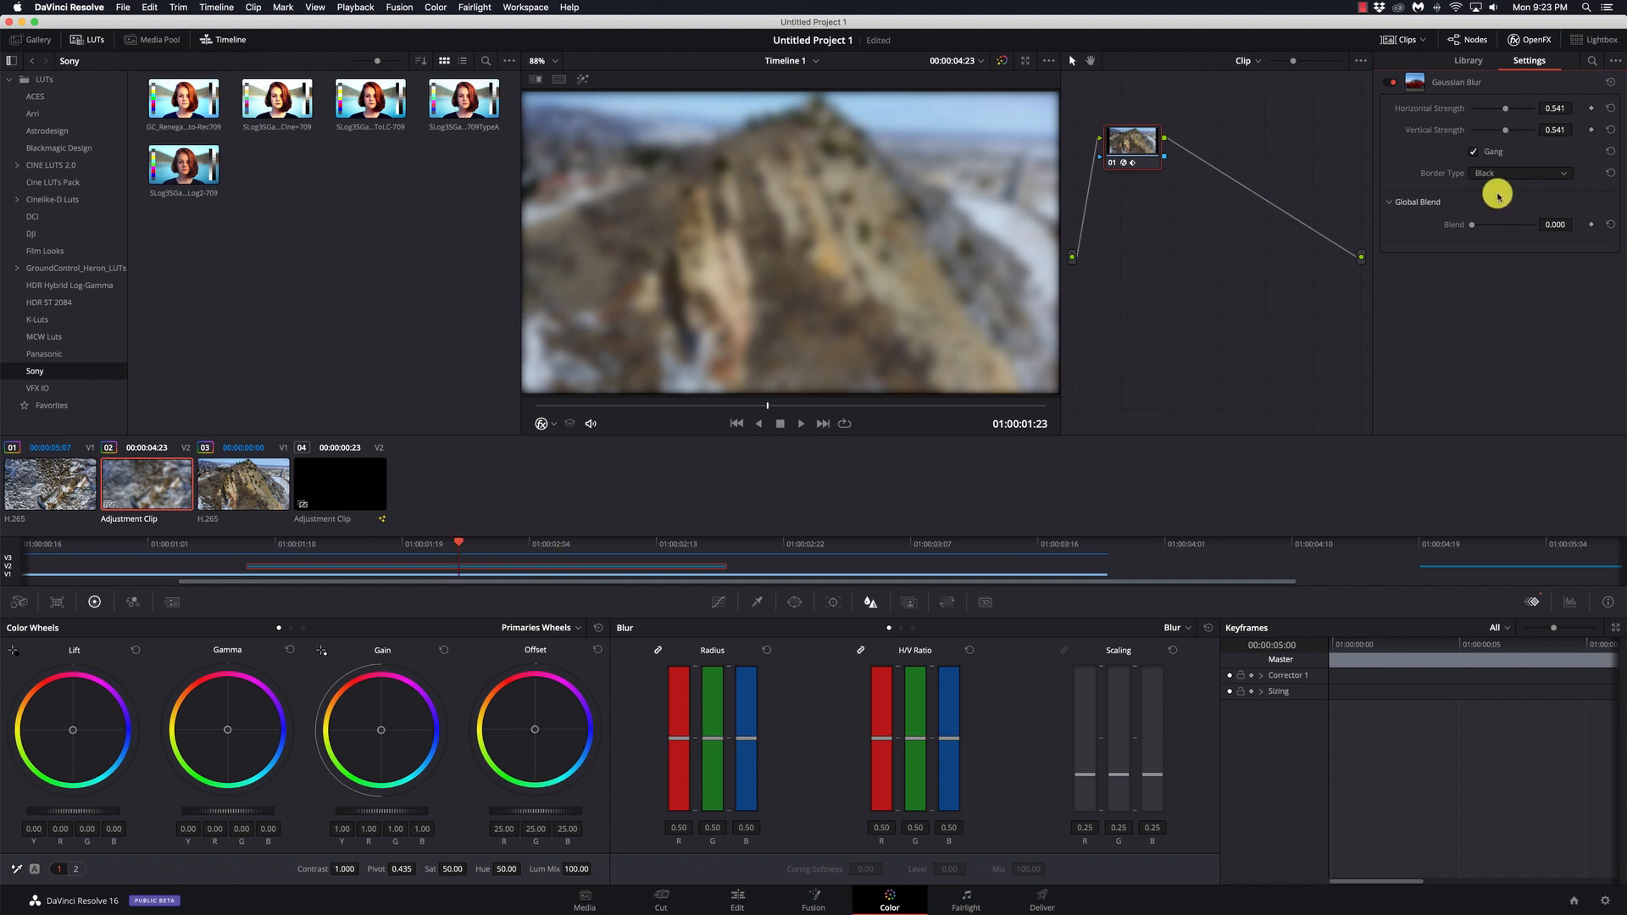
{"action": "left_click_drag", "start_coordinate": [1505, 109], "coordinate": [1586, 110]}
- Keyframe both Gaussian Blur strengths at 0.683 in the middle of the adjustment clip and 0.000 at its start and end
{"action": "left_click", "coordinate": [1591, 109]}
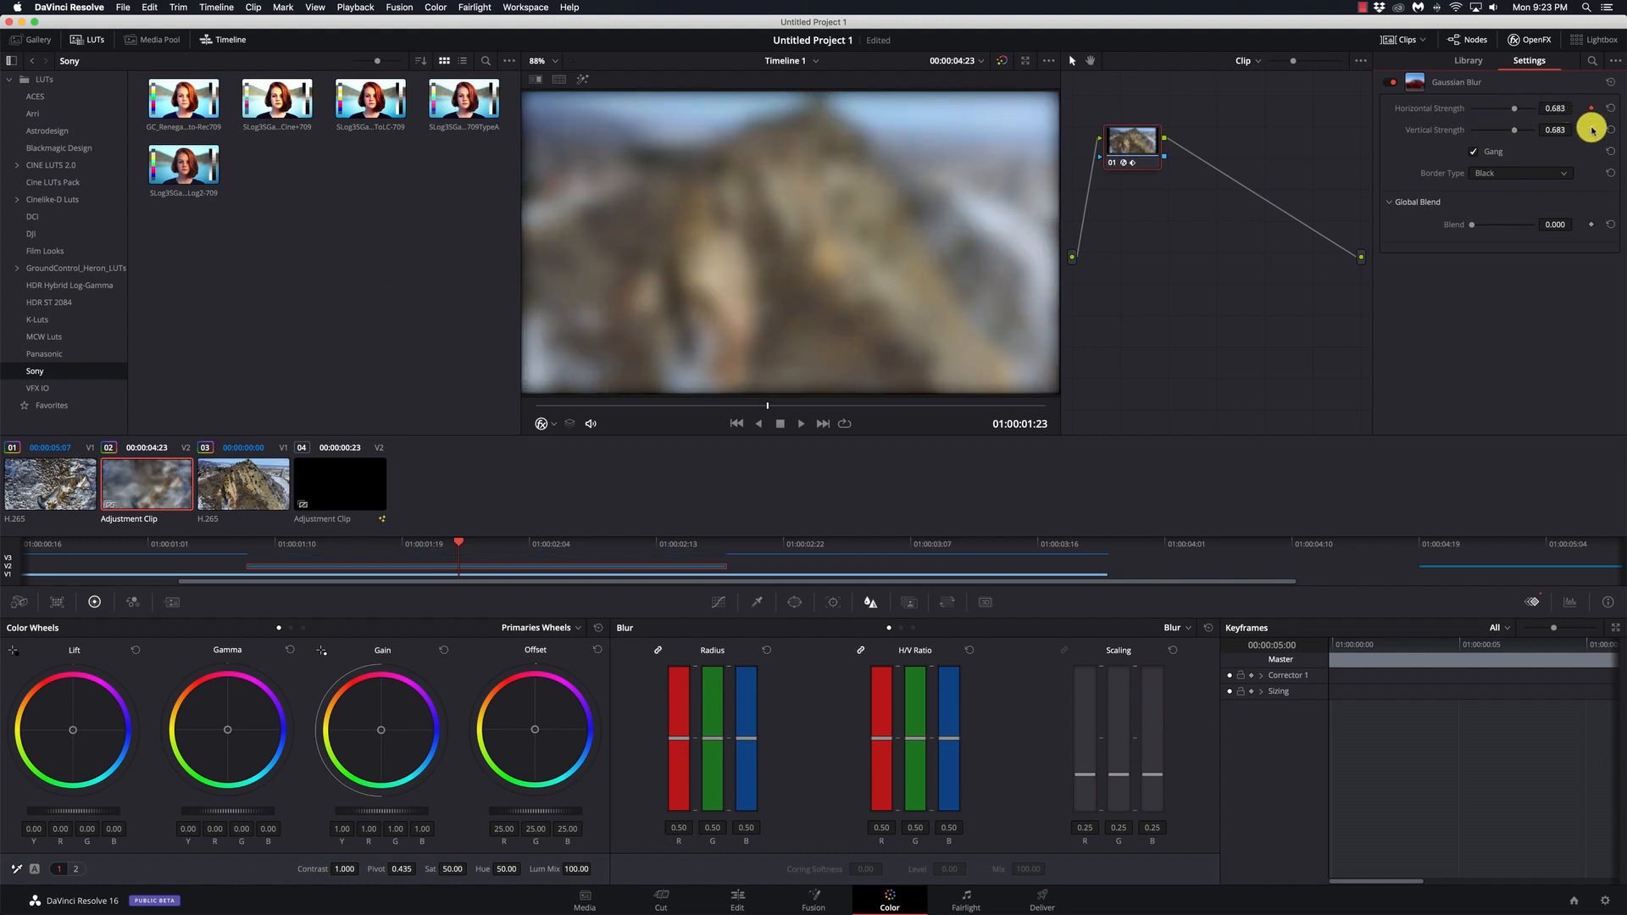
{"action": "left_click_drag", "start_coordinate": [284, 561], "coordinate": [251, 554]}
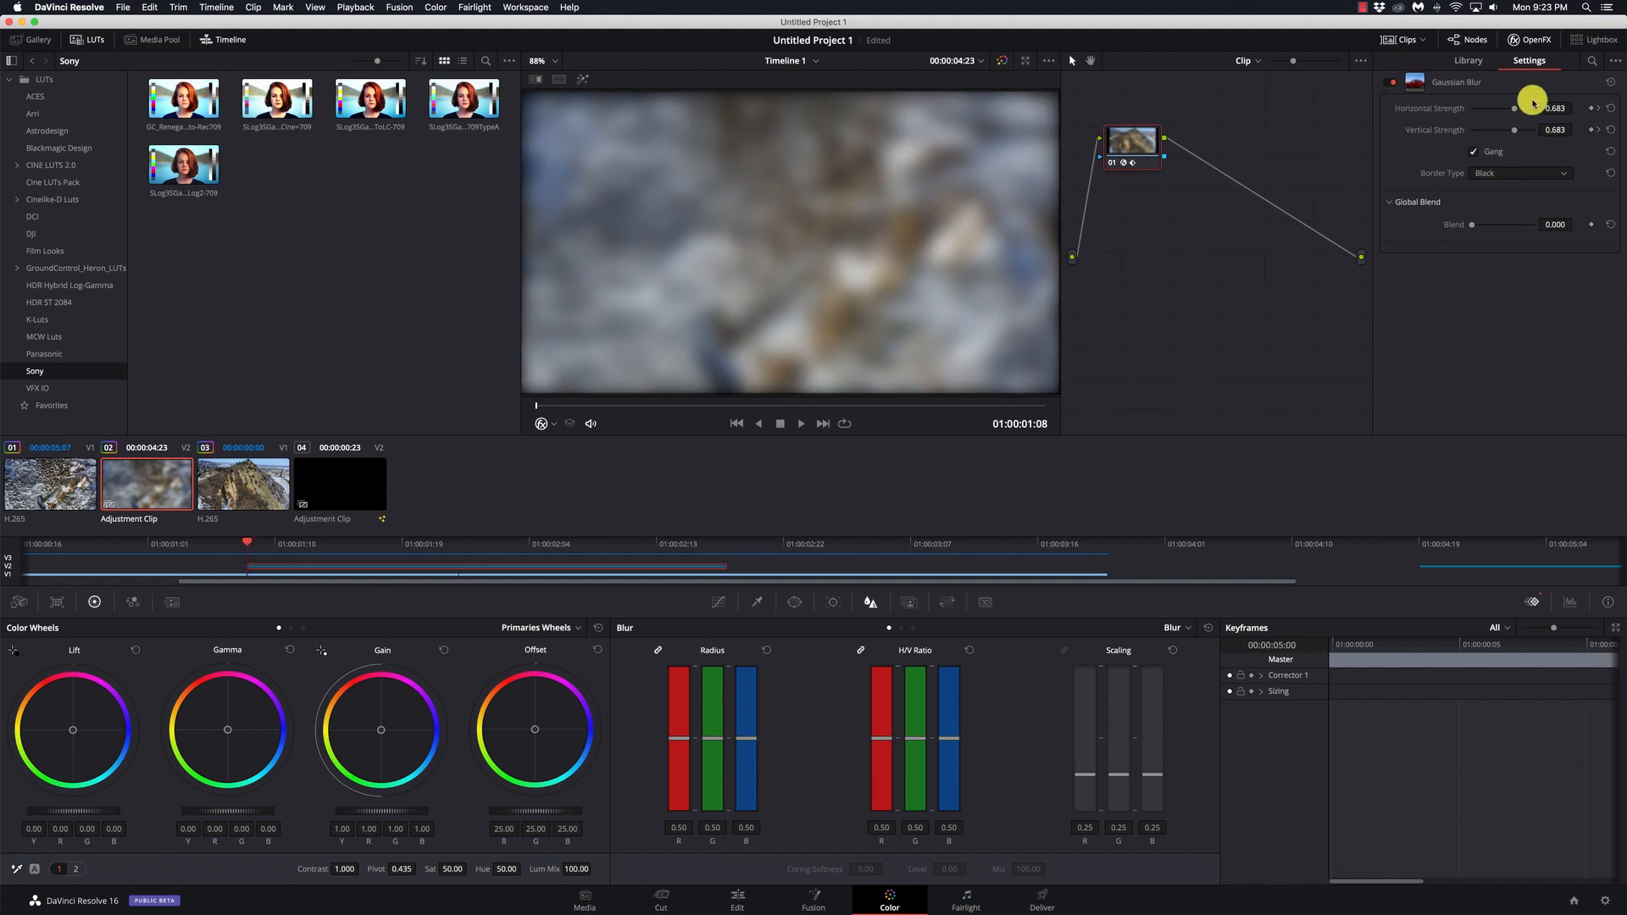
{"action": "left_click_drag", "start_coordinate": [1514, 108], "coordinate": [1453, 110]}
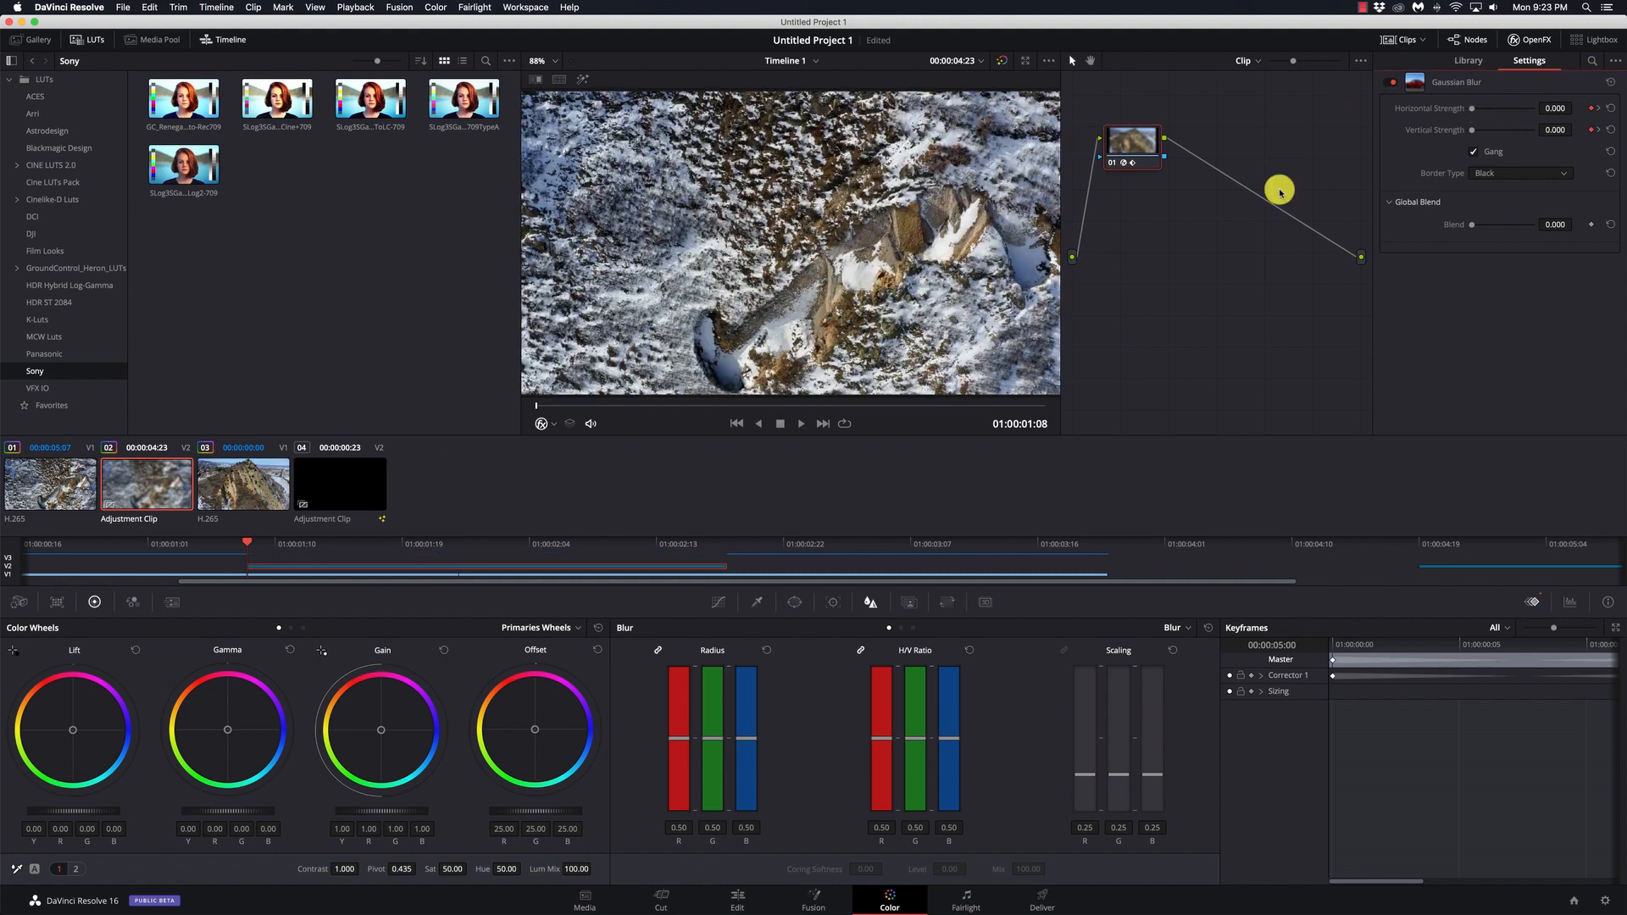
{"action": "left_click", "coordinate": [722, 548]}
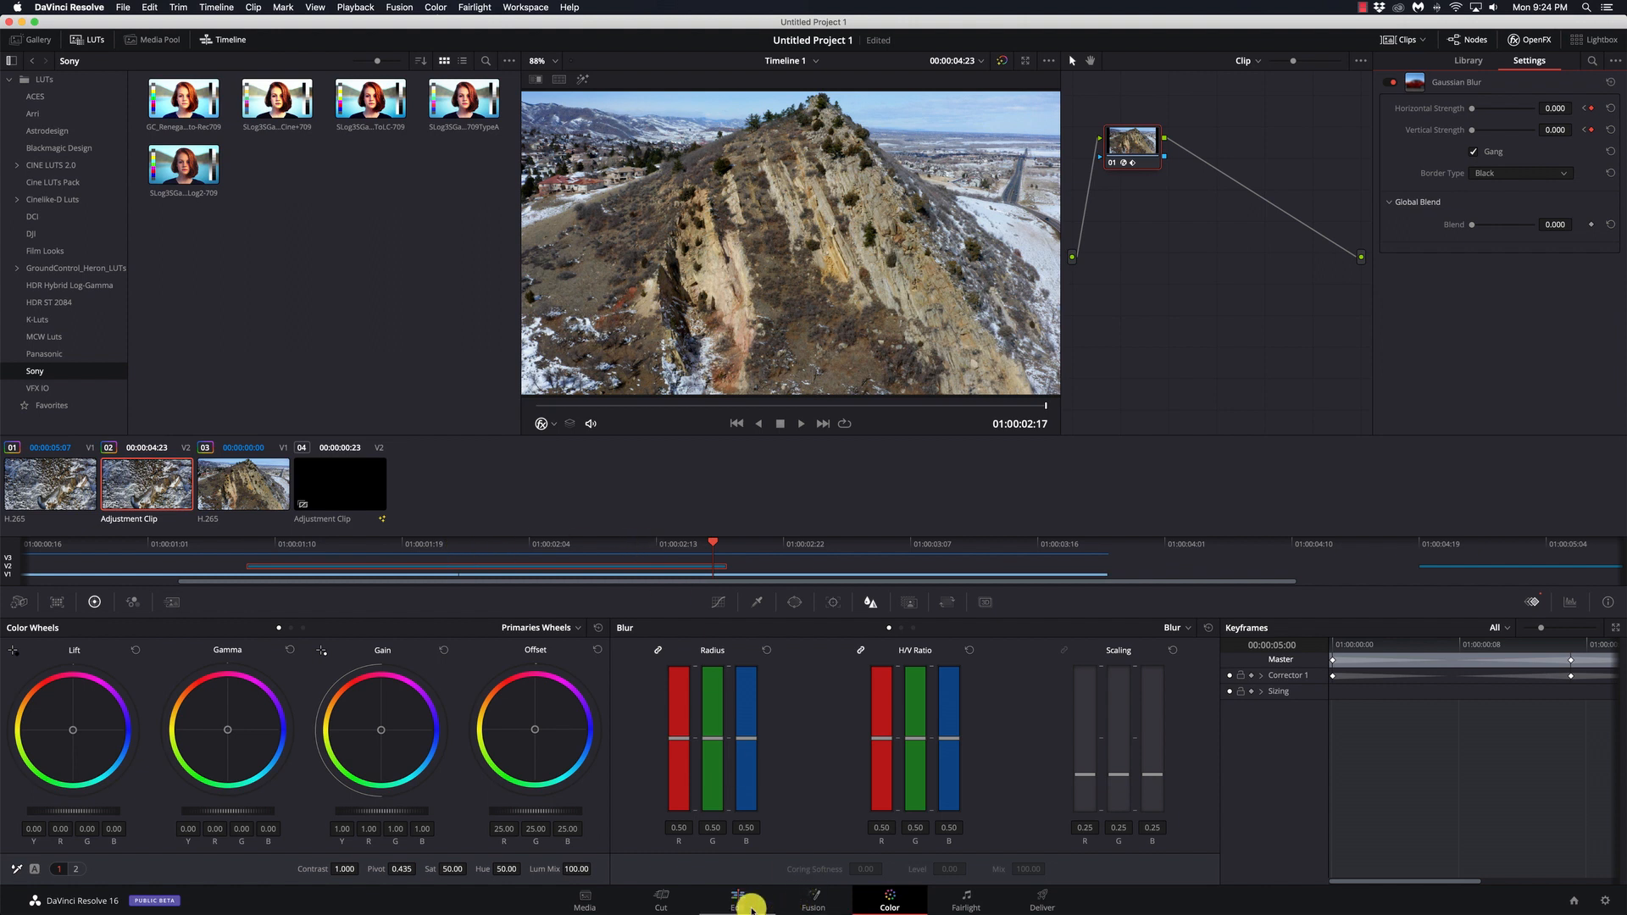
- Return to the Edit page and play back the keyframed blur transition over the cut
{"action": "left_click", "coordinate": [730, 896]}
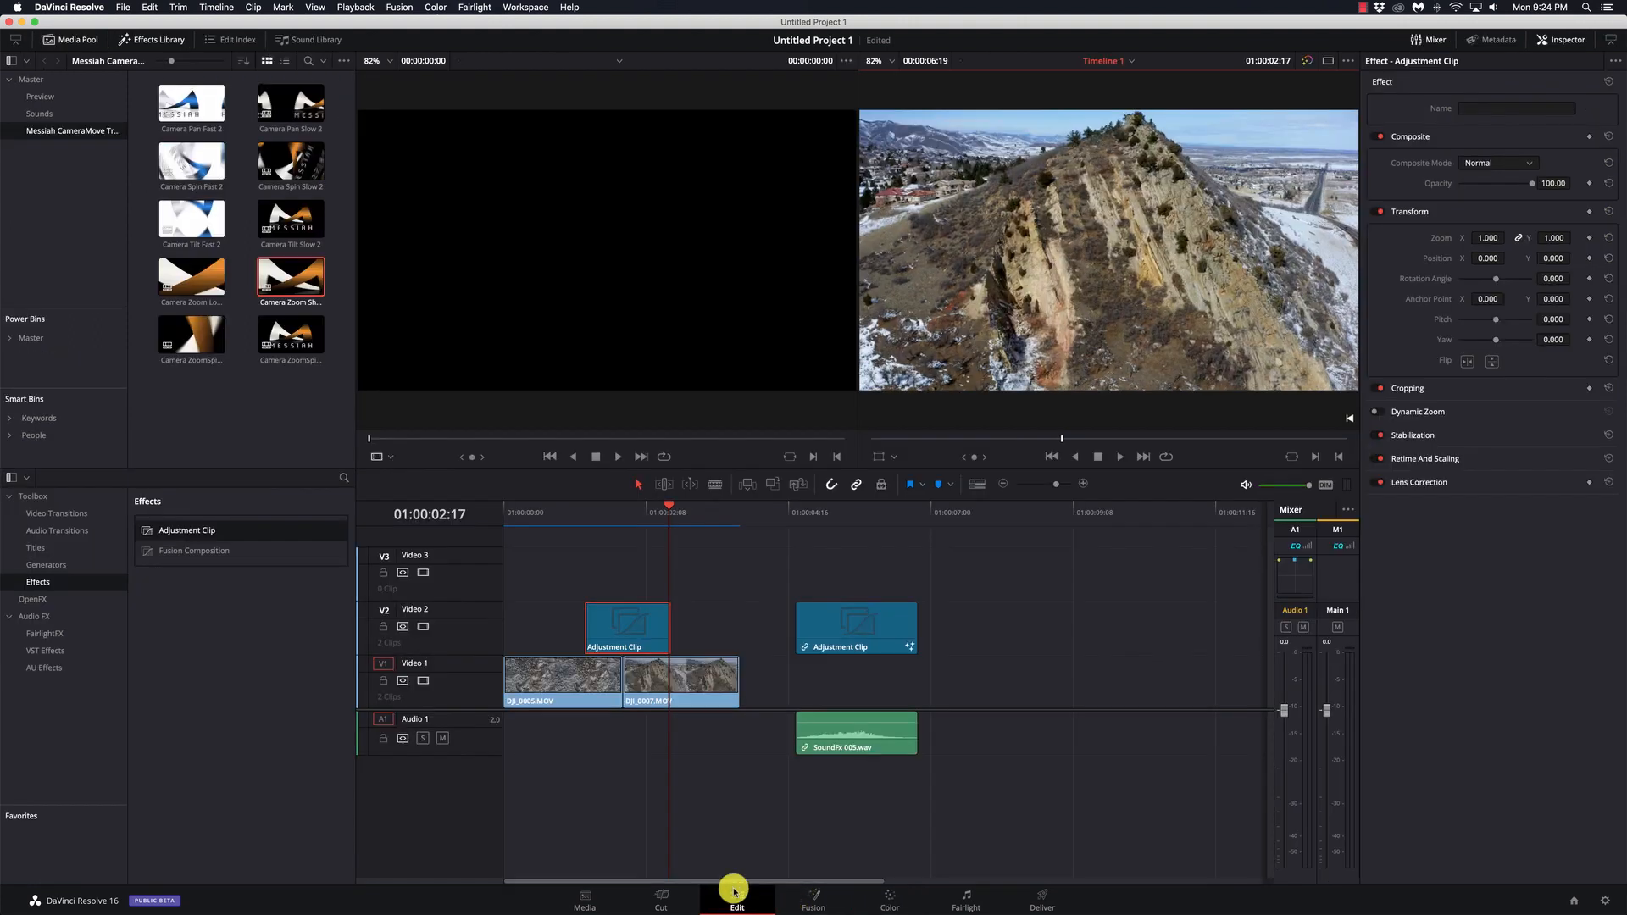
{"action": "left_click", "coordinate": [577, 519]}
{"action": "key", "text": "space"}
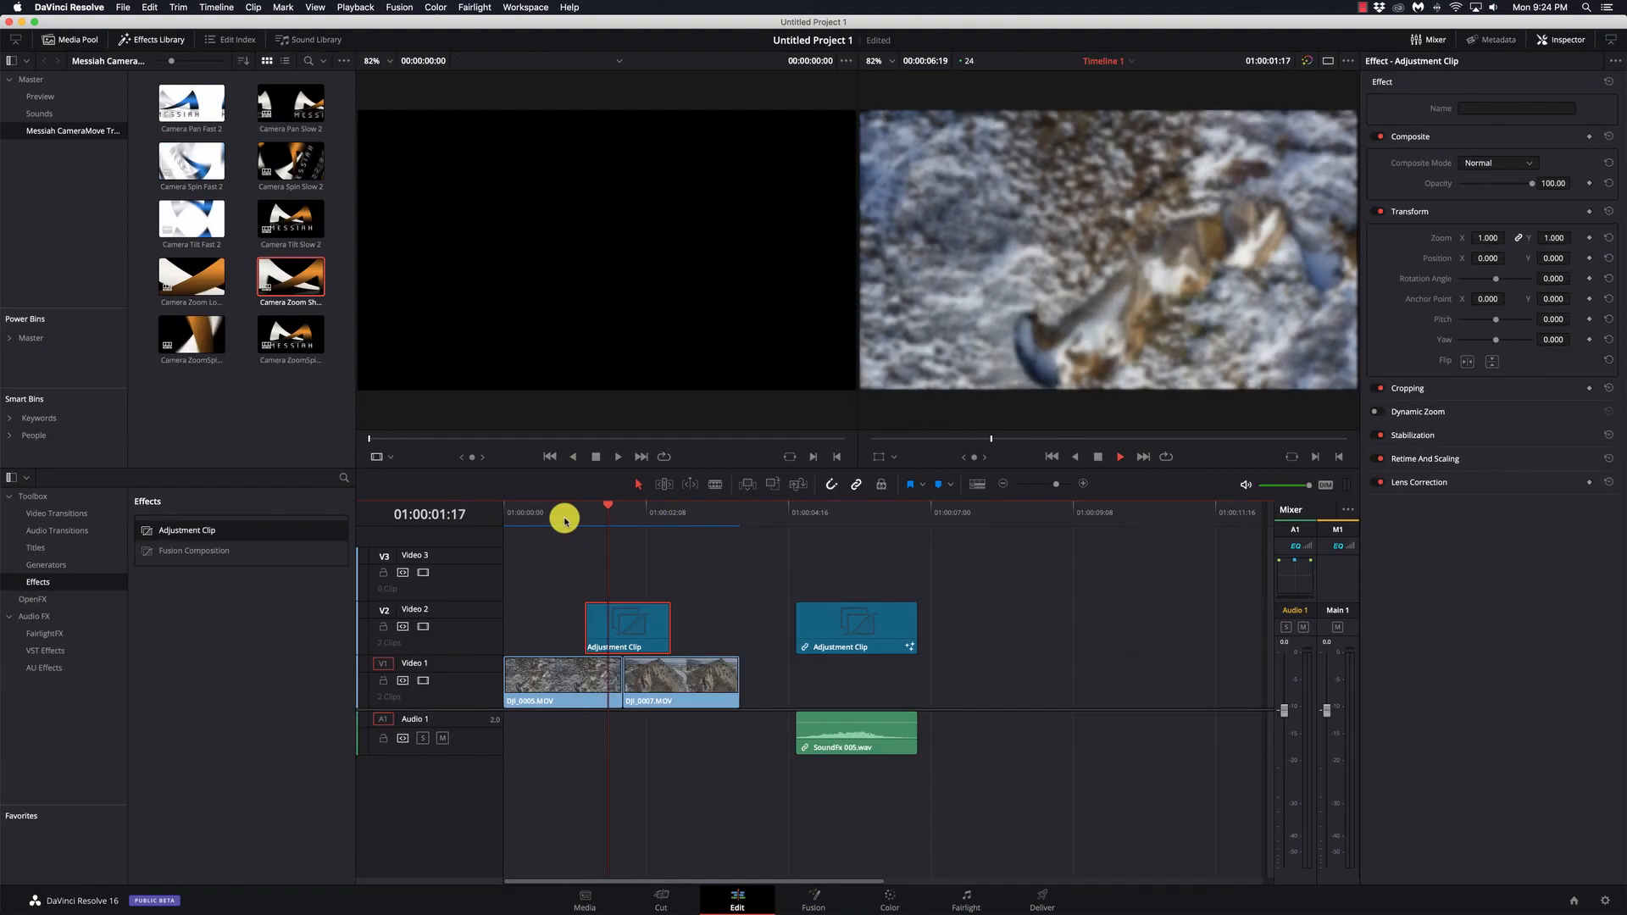
{"action": "key", "text": "space"}
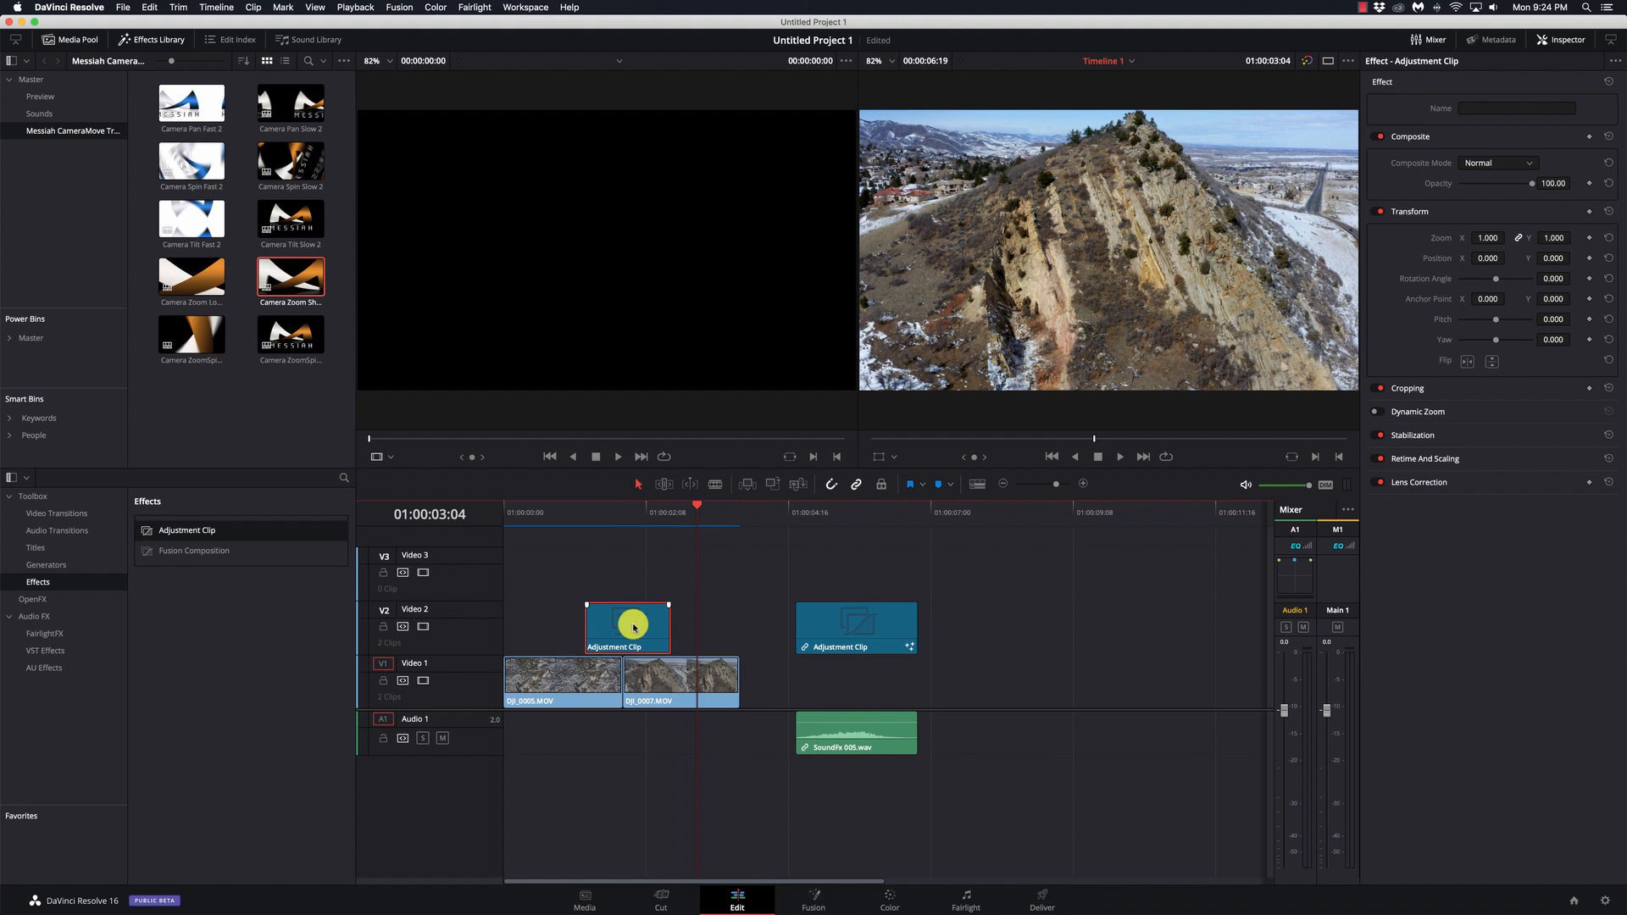
- Delete the blur adjustment clip and move the linked adjustment clip and SoundFx 005.wav further along the timeline
{"action": "key", "text": "Delete"}
{"action": "left_click_drag", "start_coordinate": [827, 634], "coordinate": [1090, 624]}
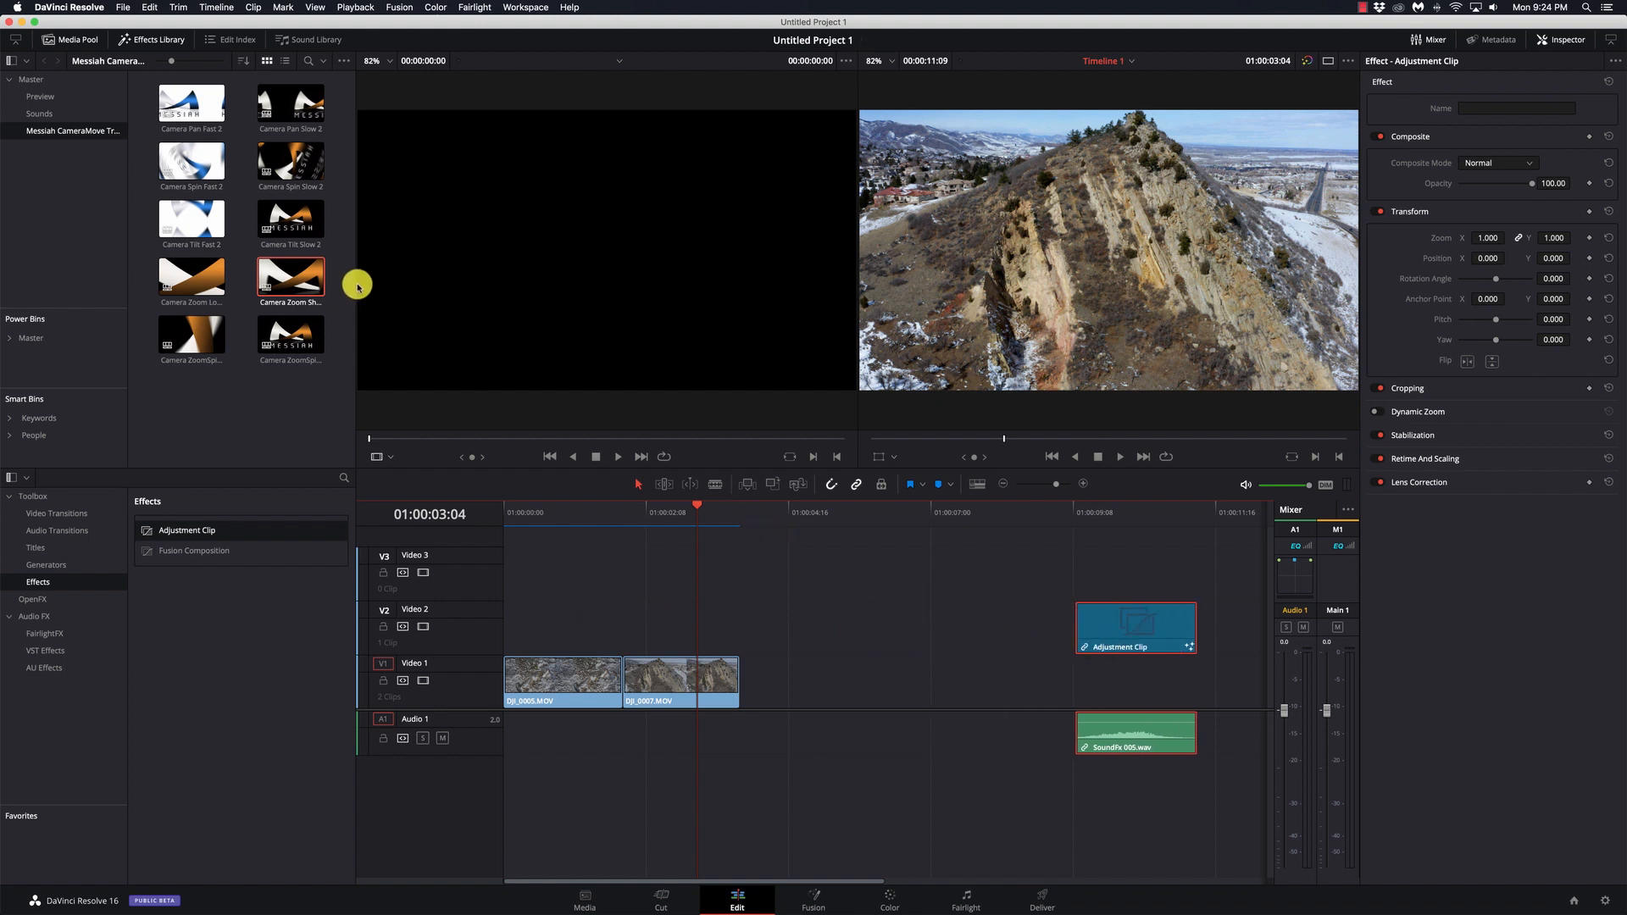
- Place the Camera Tilt Slow 2 transition on Video 2 beyond the drone clips and decompose it in place
{"action": "left_click_drag", "start_coordinate": [267, 214], "coordinate": [805, 623]}
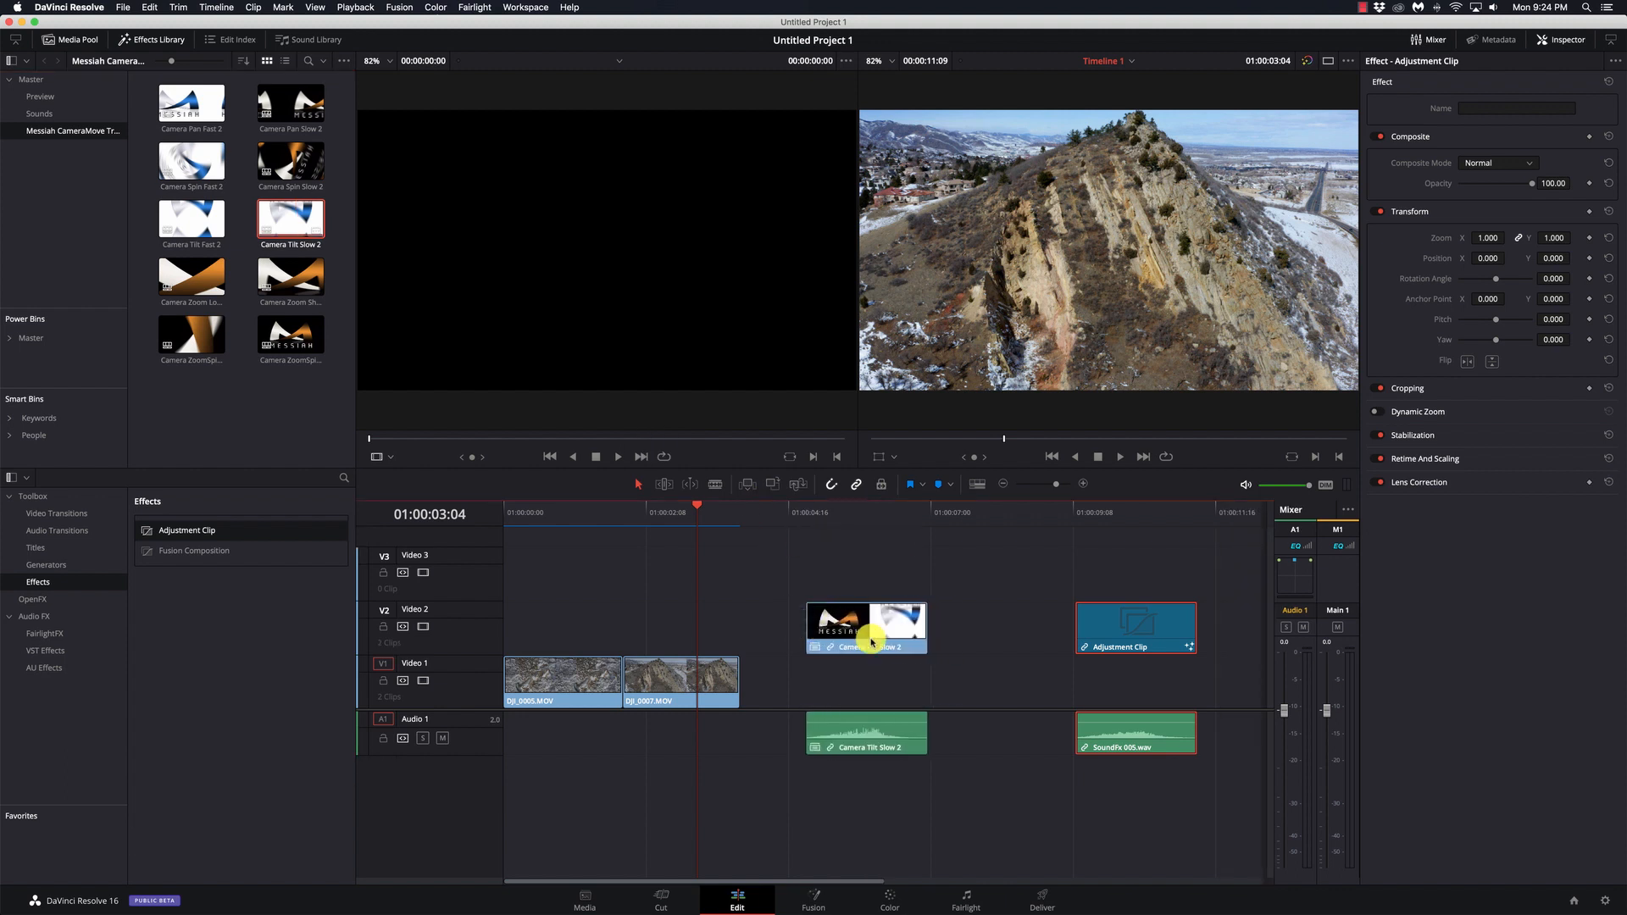
{"action": "right_click", "coordinate": [873, 642]}
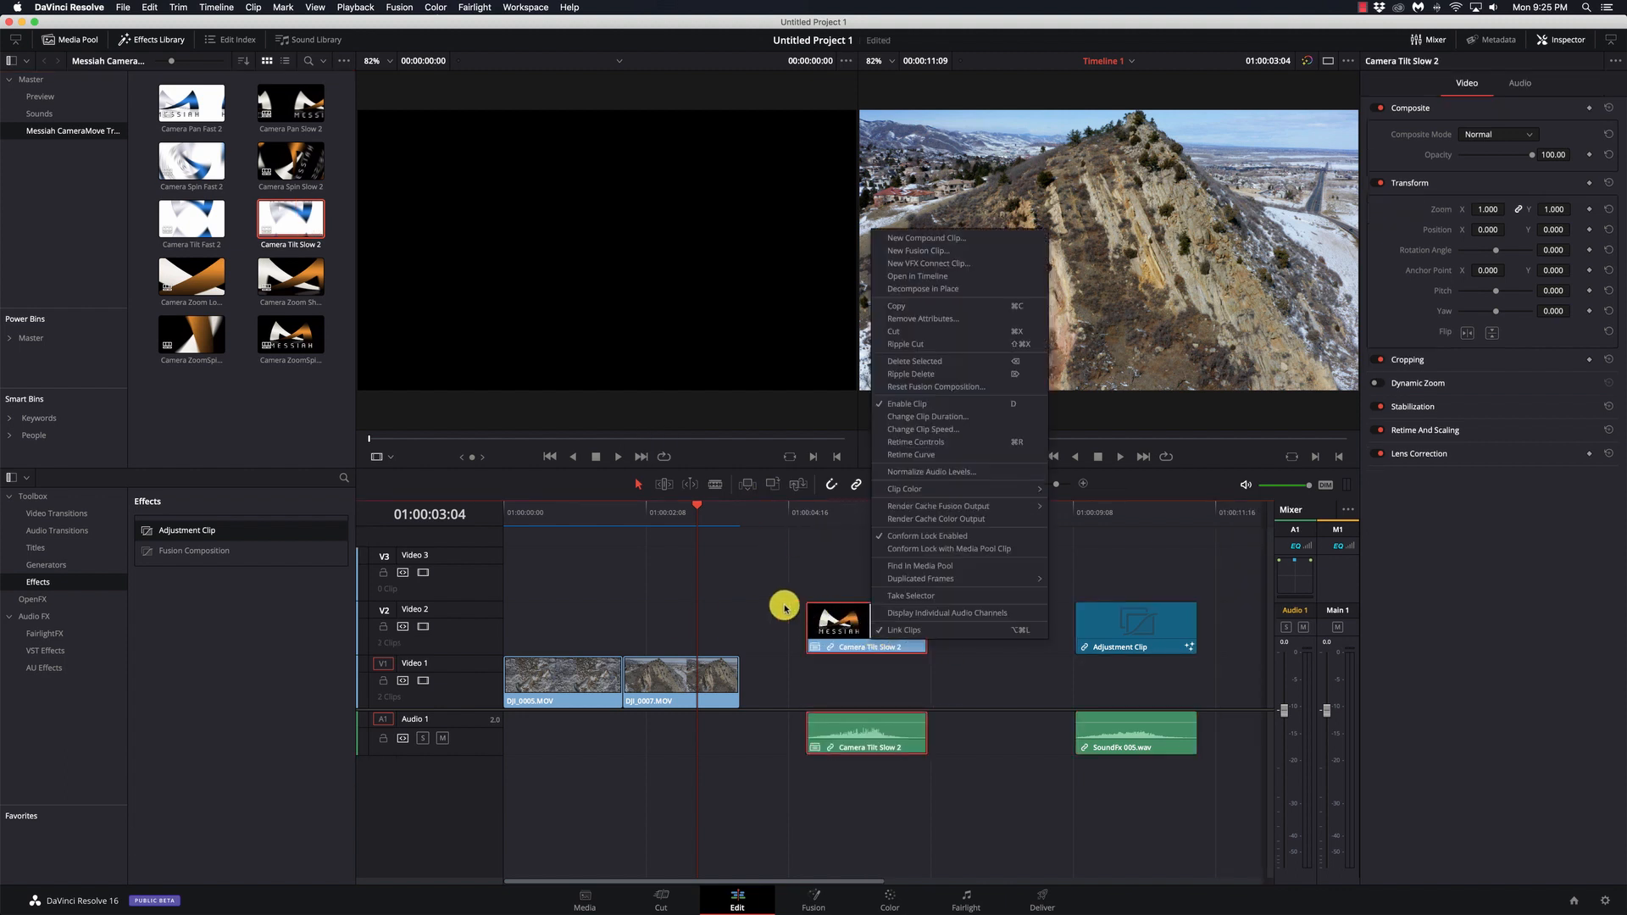
{"action": "left_click", "coordinate": [951, 289]}
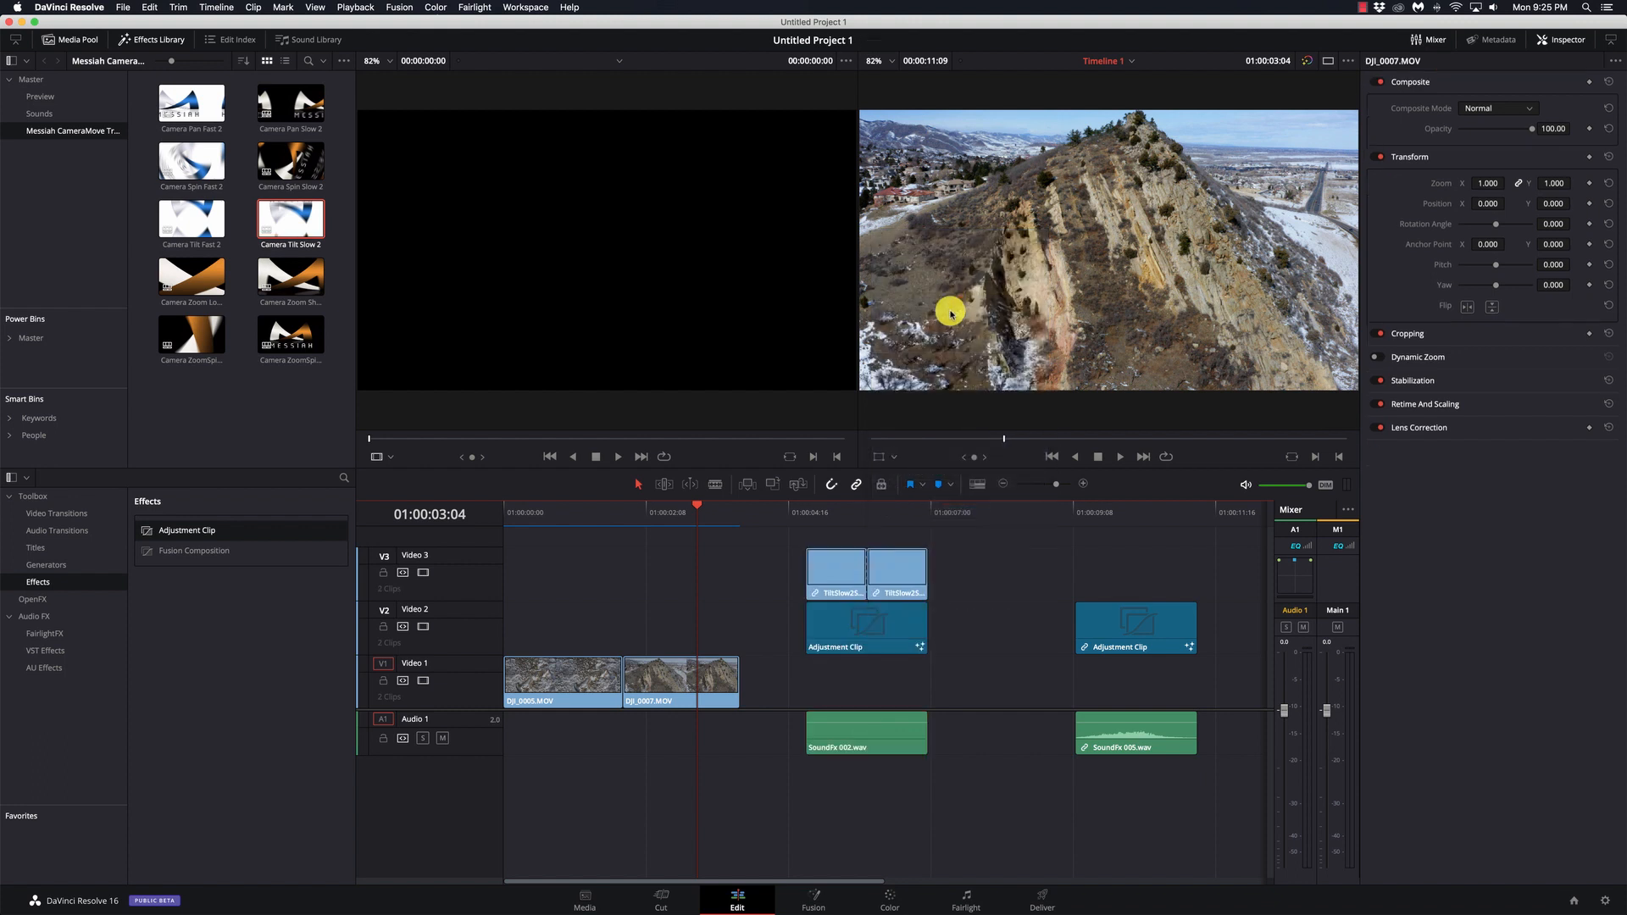
- Move the tilt transition's two preview clips, adjustment clip and SoundFx 002.wav over the cut between the drone clips
{"action": "left_click", "coordinate": [890, 563]}
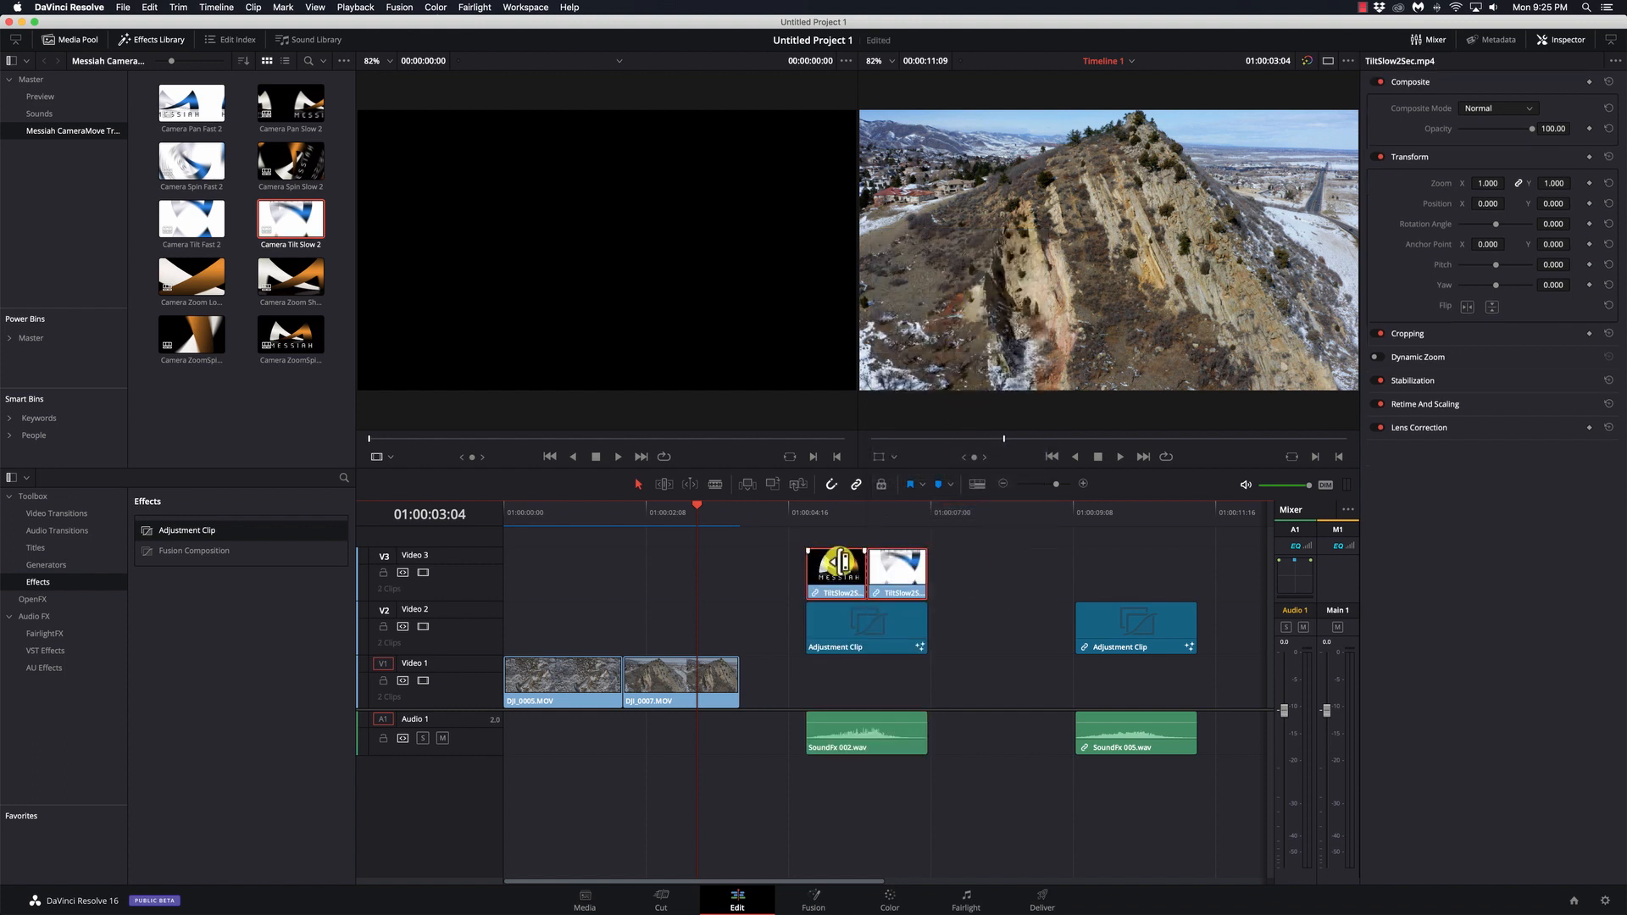
{"action": "left_click_drag", "start_coordinate": [901, 579], "coordinate": [650, 576]}
{"action": "left_click_drag", "start_coordinate": [890, 624], "coordinate": [648, 613]}
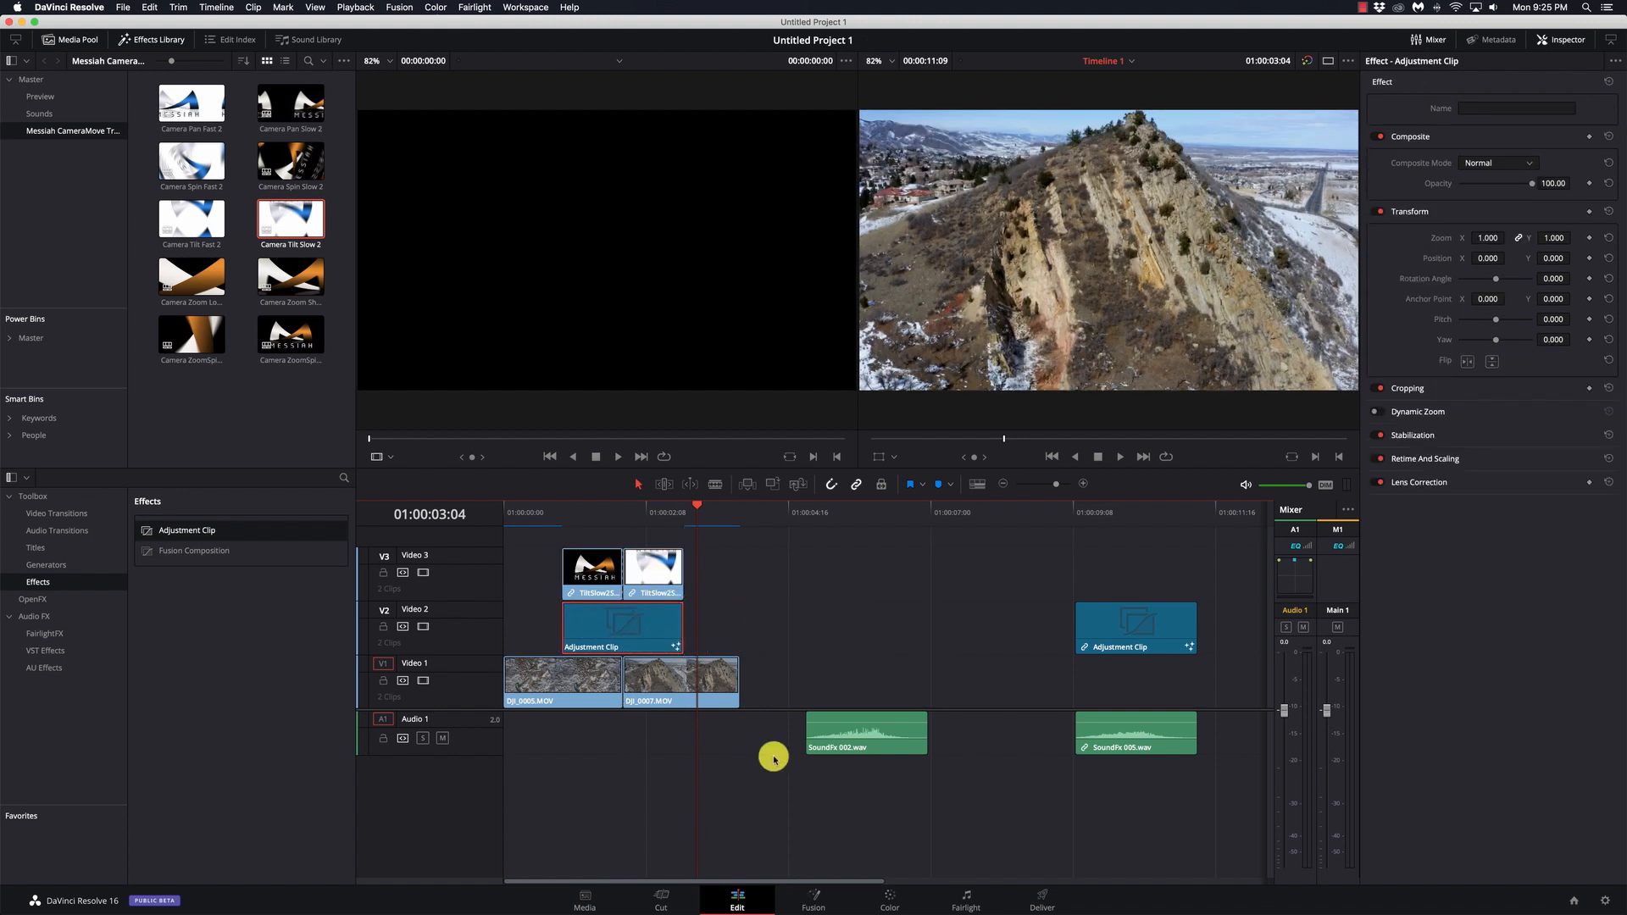
{"action": "left_click_drag", "start_coordinate": [900, 729], "coordinate": [661, 730]}
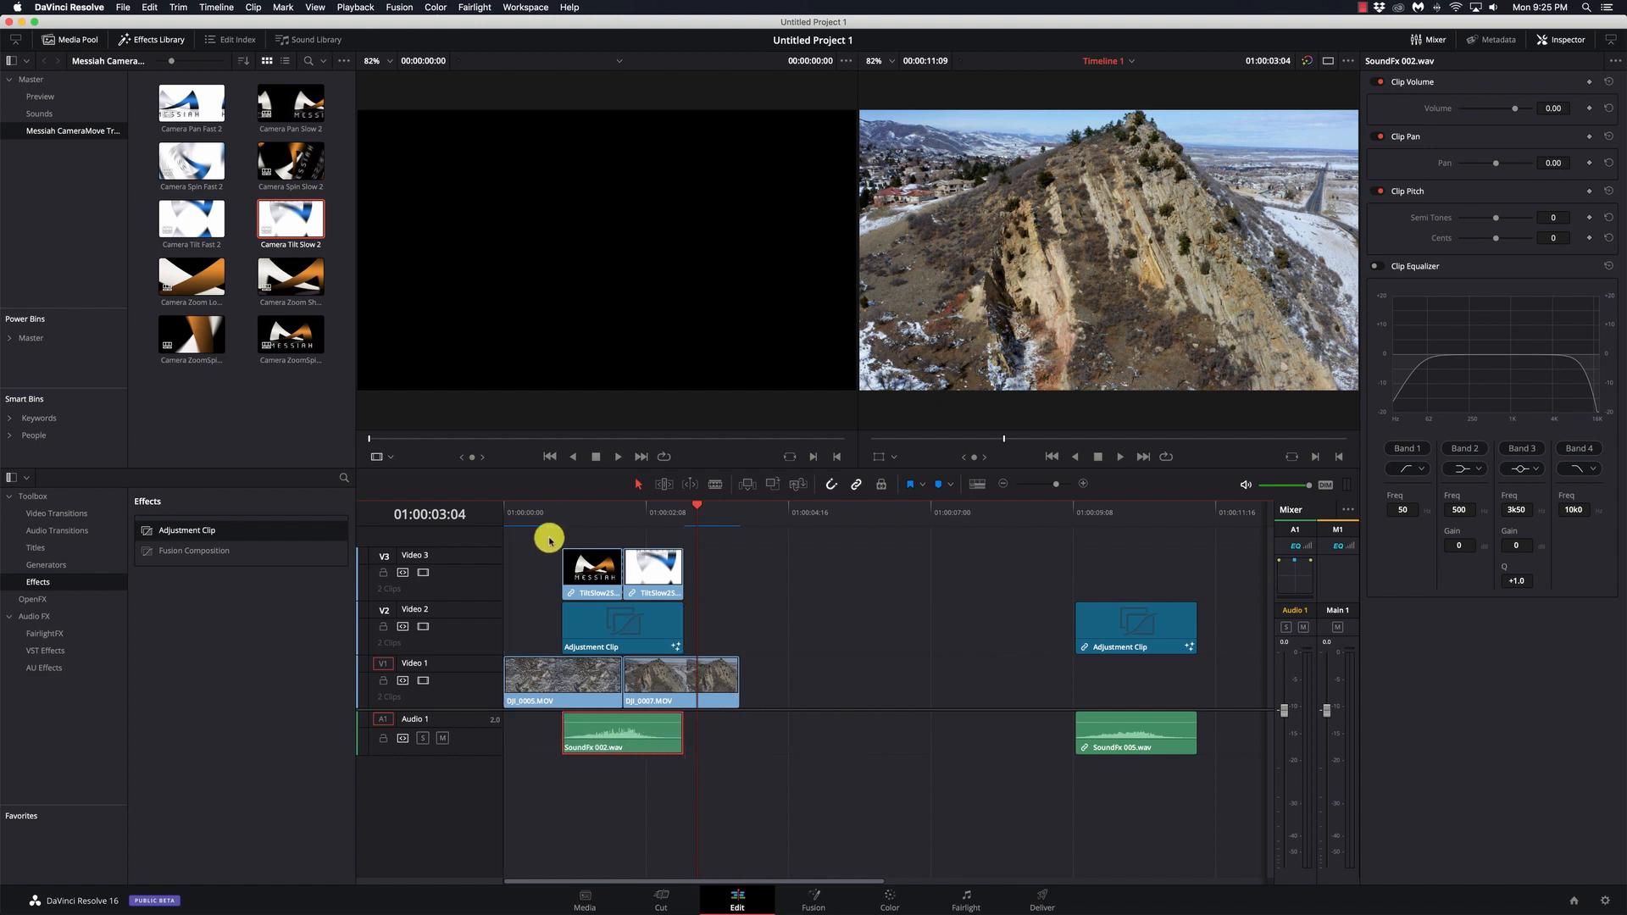
- Play the tilt transition with its preview clips and delete both preview clips from Video 3
{"action": "left_click", "coordinate": [562, 511]}
{"action": "key", "text": "space"}
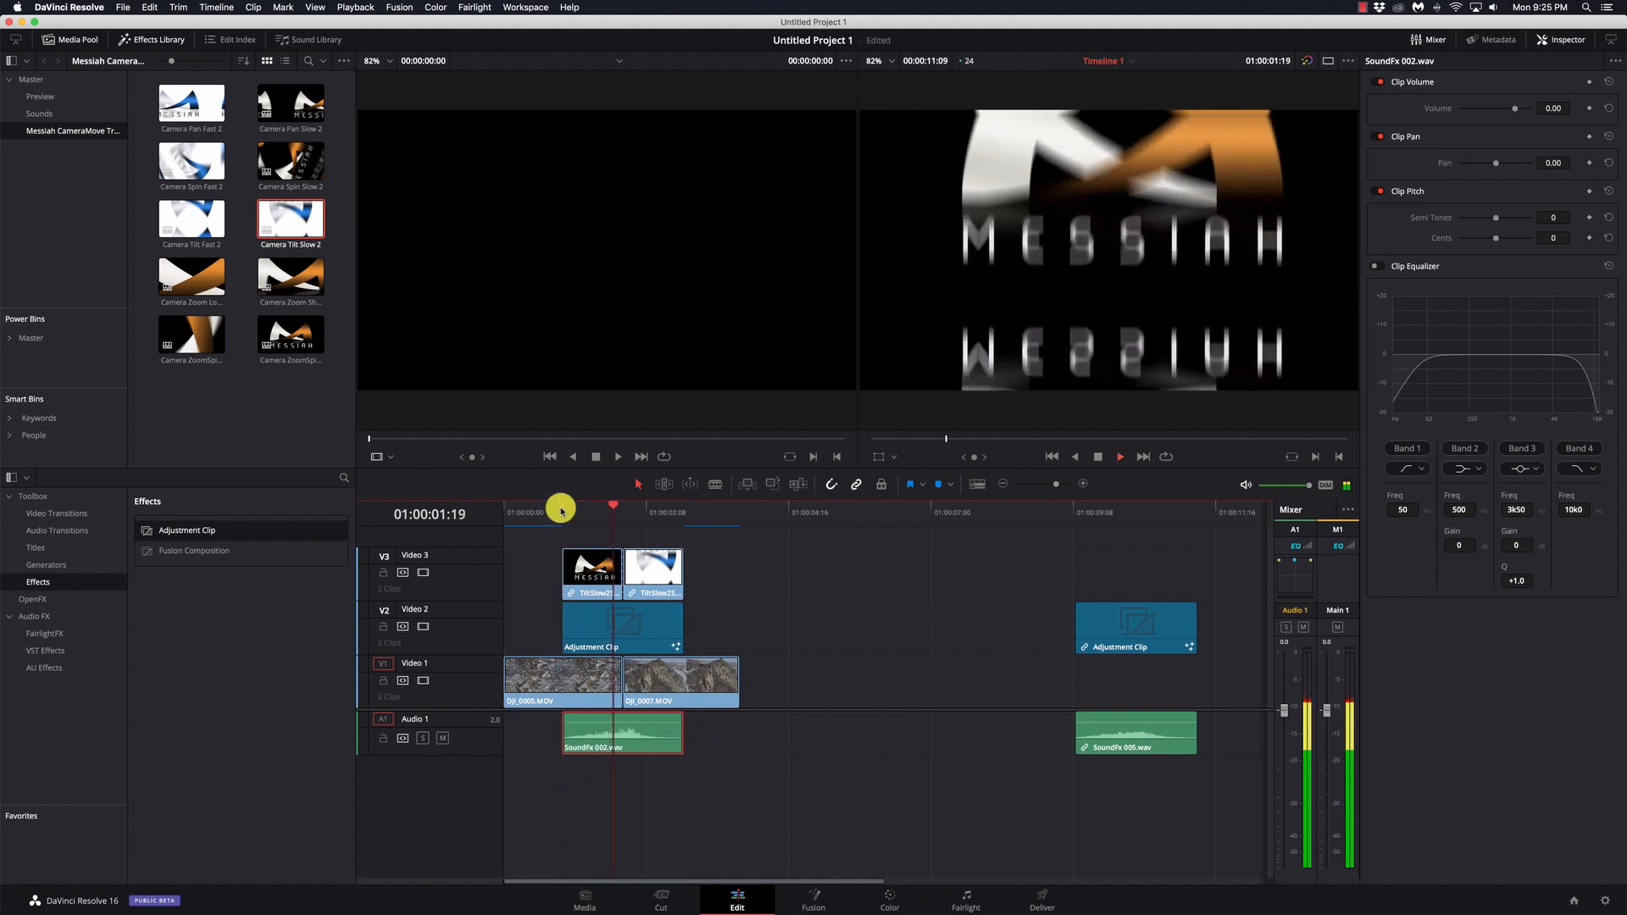
{"action": "key", "text": "space"}
{"action": "left_click_drag", "start_coordinate": [728, 574], "coordinate": [498, 556]}
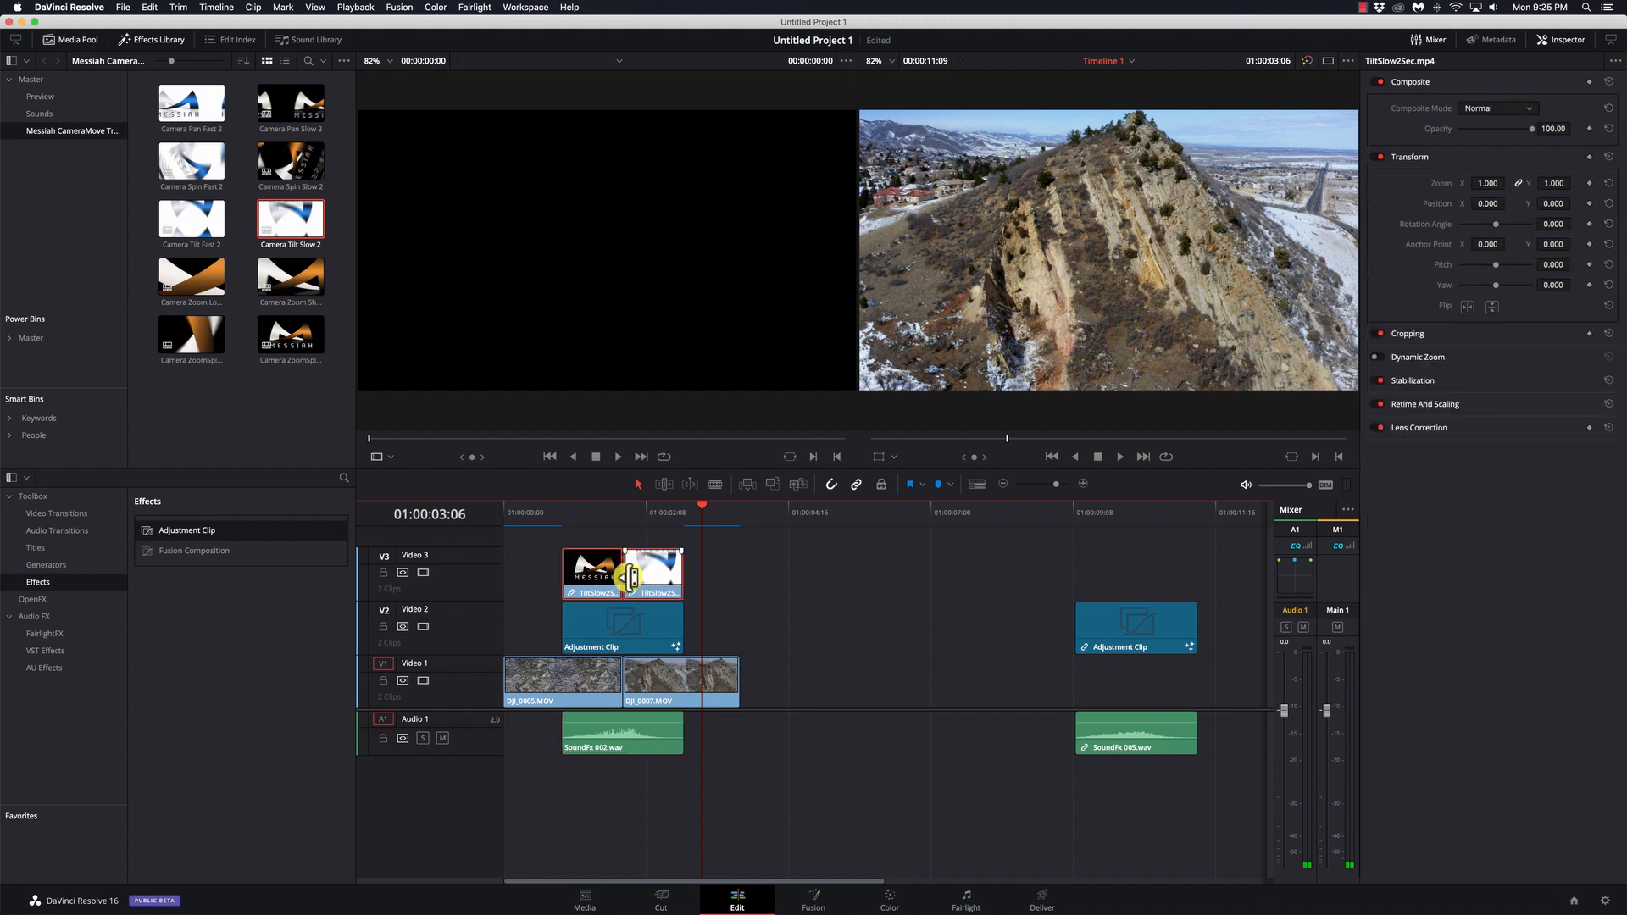
{"action": "key", "text": "Delete"}
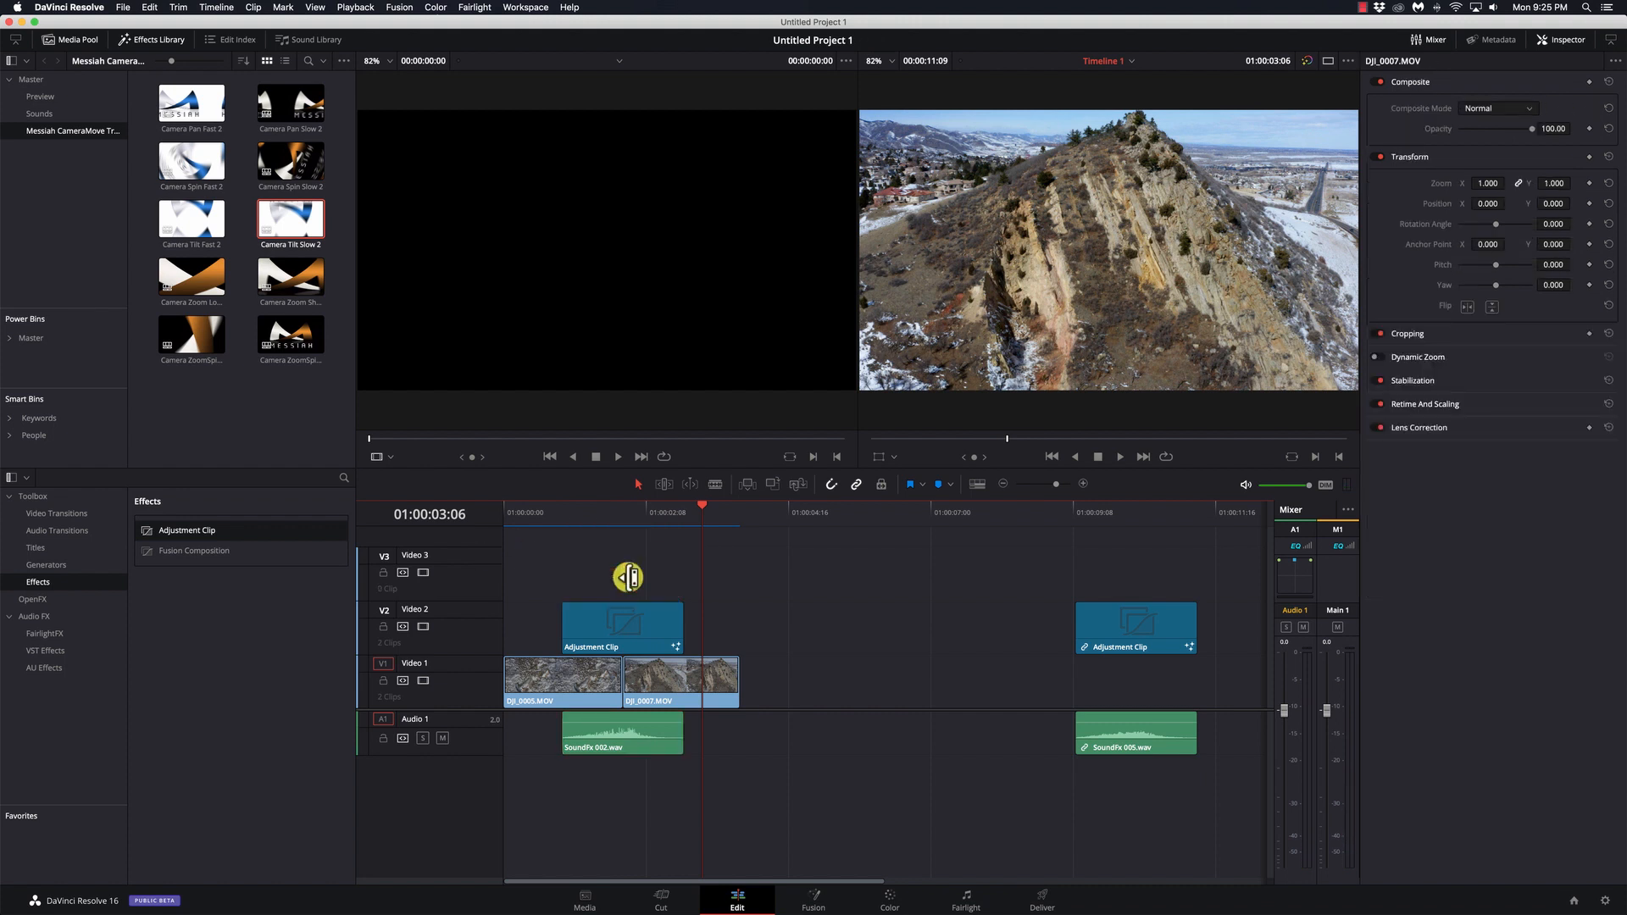
- Play back the tilt transition on the drone clips twice
{"action": "left_click", "coordinate": [544, 516]}
{"action": "key", "text": "space"}
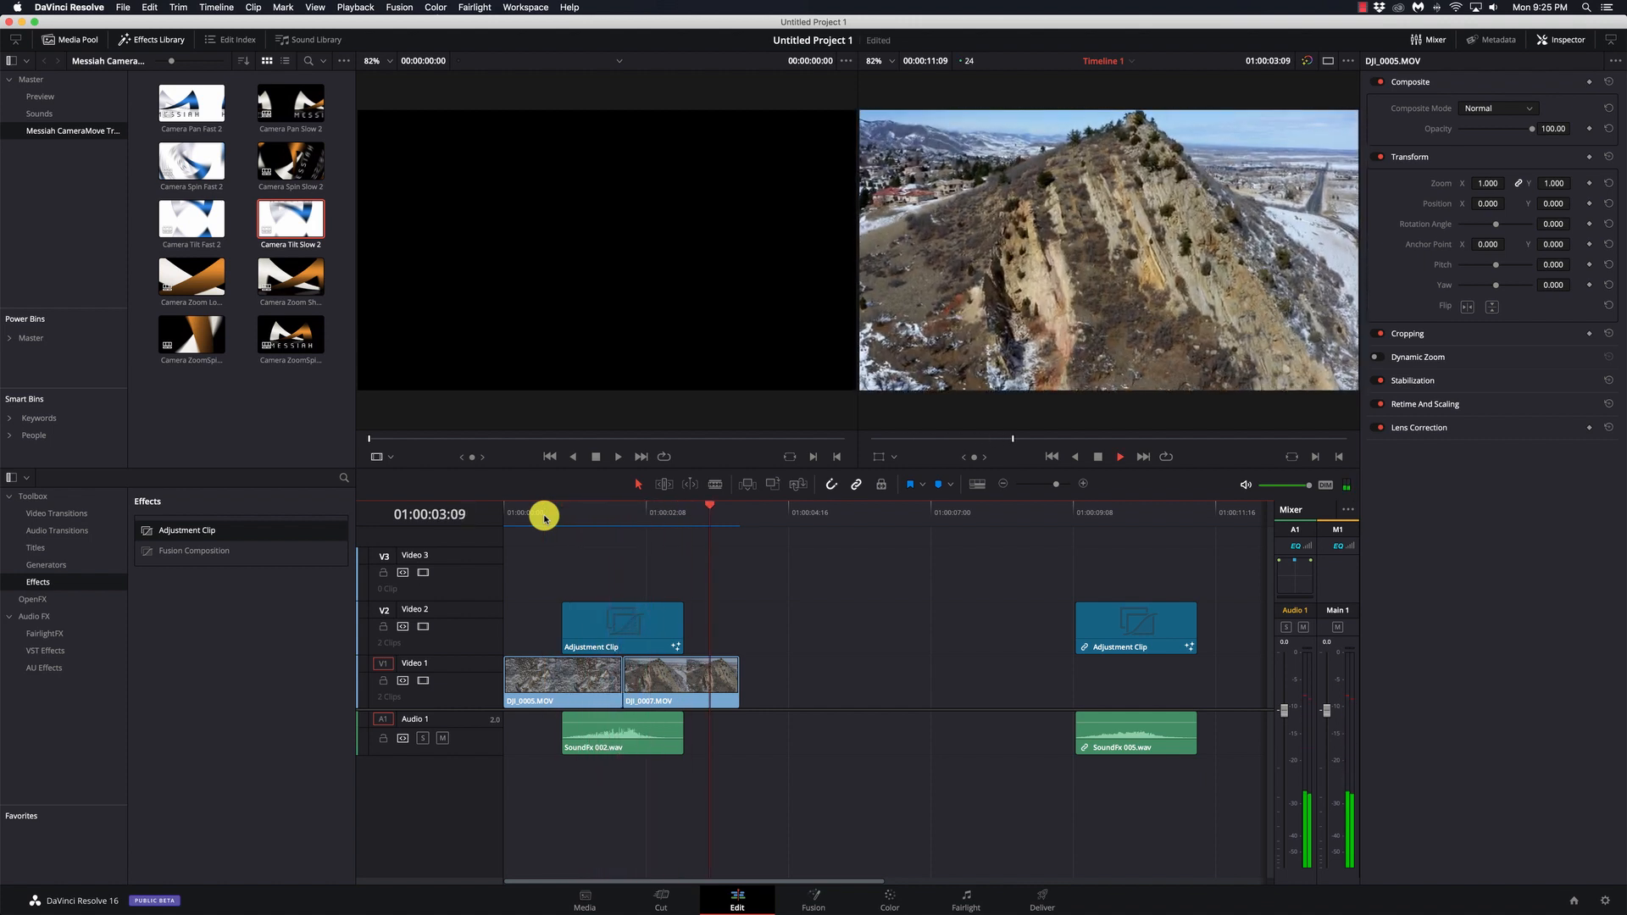
{"action": "left_click", "coordinate": [566, 515]}
{"action": "key", "text": "space"}
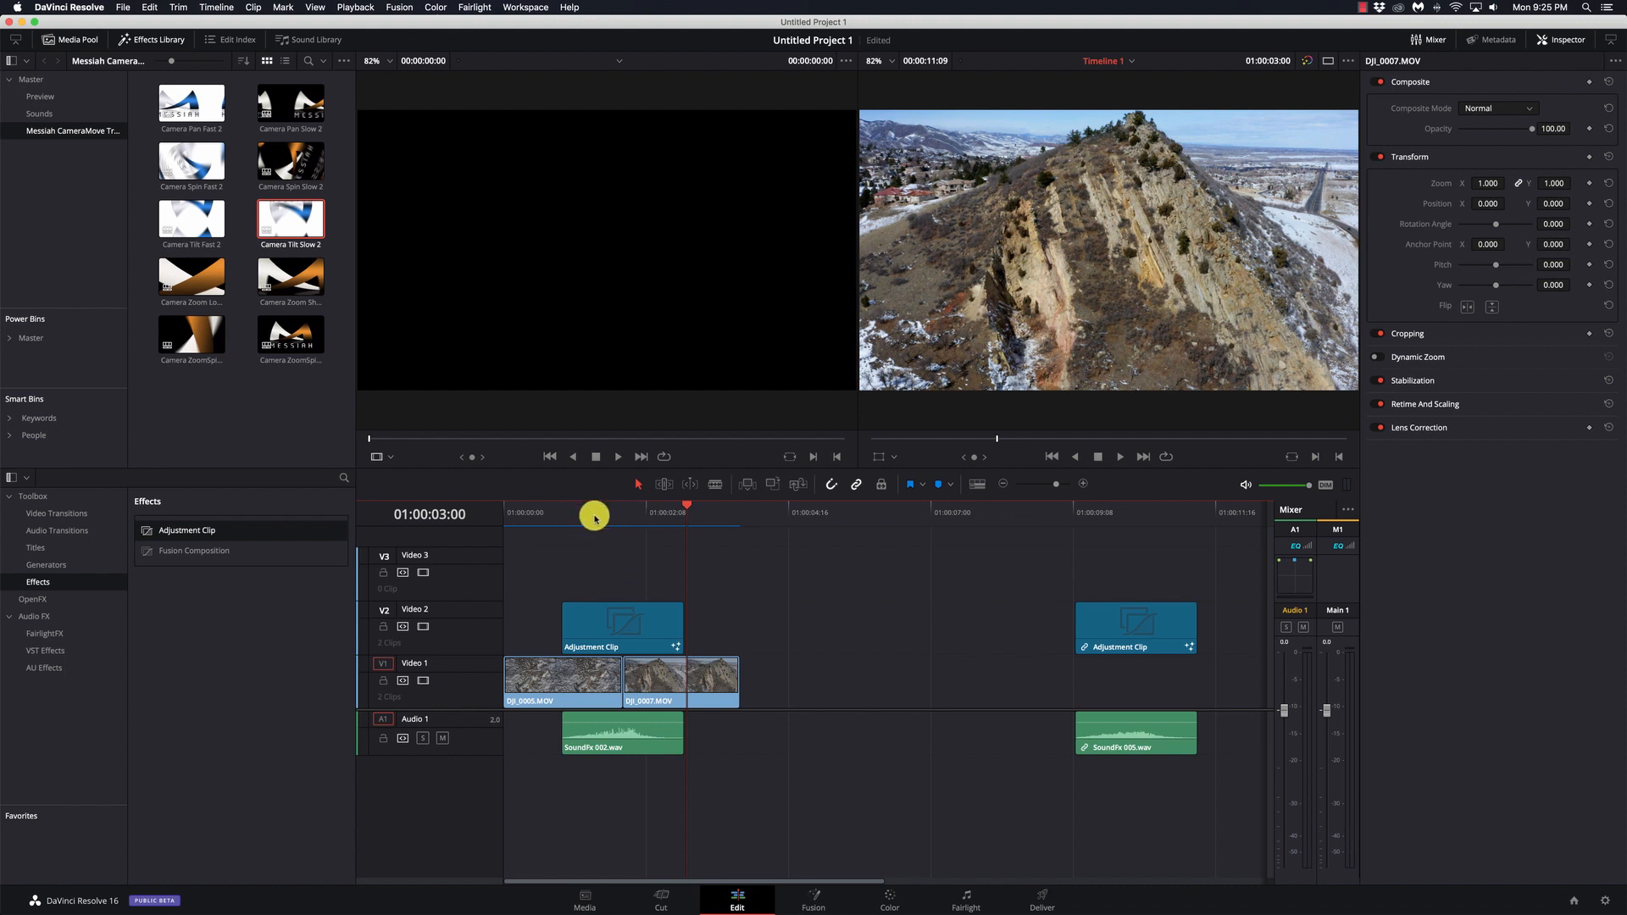
- Unlink the zoom adjustment clip from SoundFx 005.wav and stack it on Video 3 directly above the tilt adjustment clip
{"action": "left_click", "coordinate": [573, 516]}
{"action": "mouse_move", "coordinate": [573, 518]}
{"action": "left_mouse_down"}
{"action": "mouse_move", "coordinate": [639, 517]}
{"action": "mouse_move", "coordinate": [562, 516]}
{"action": "left_mouse_up"}
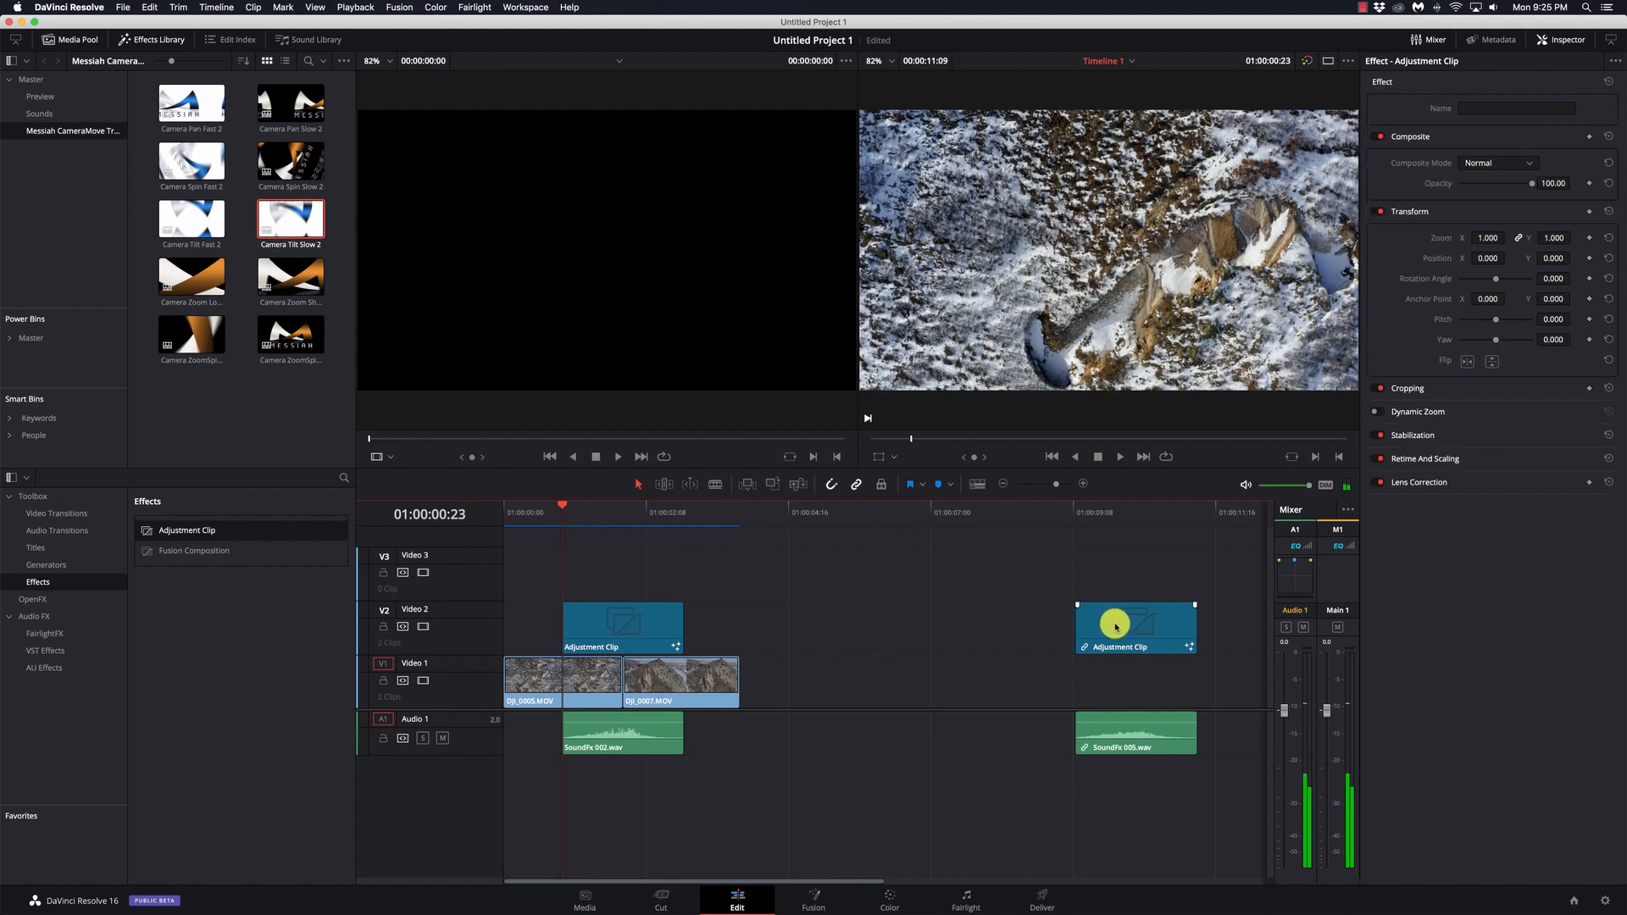
{"action": "left_click_drag", "start_coordinate": [1117, 627], "coordinate": [1115, 589]}
{"action": "right_click", "coordinate": [1115, 589]}
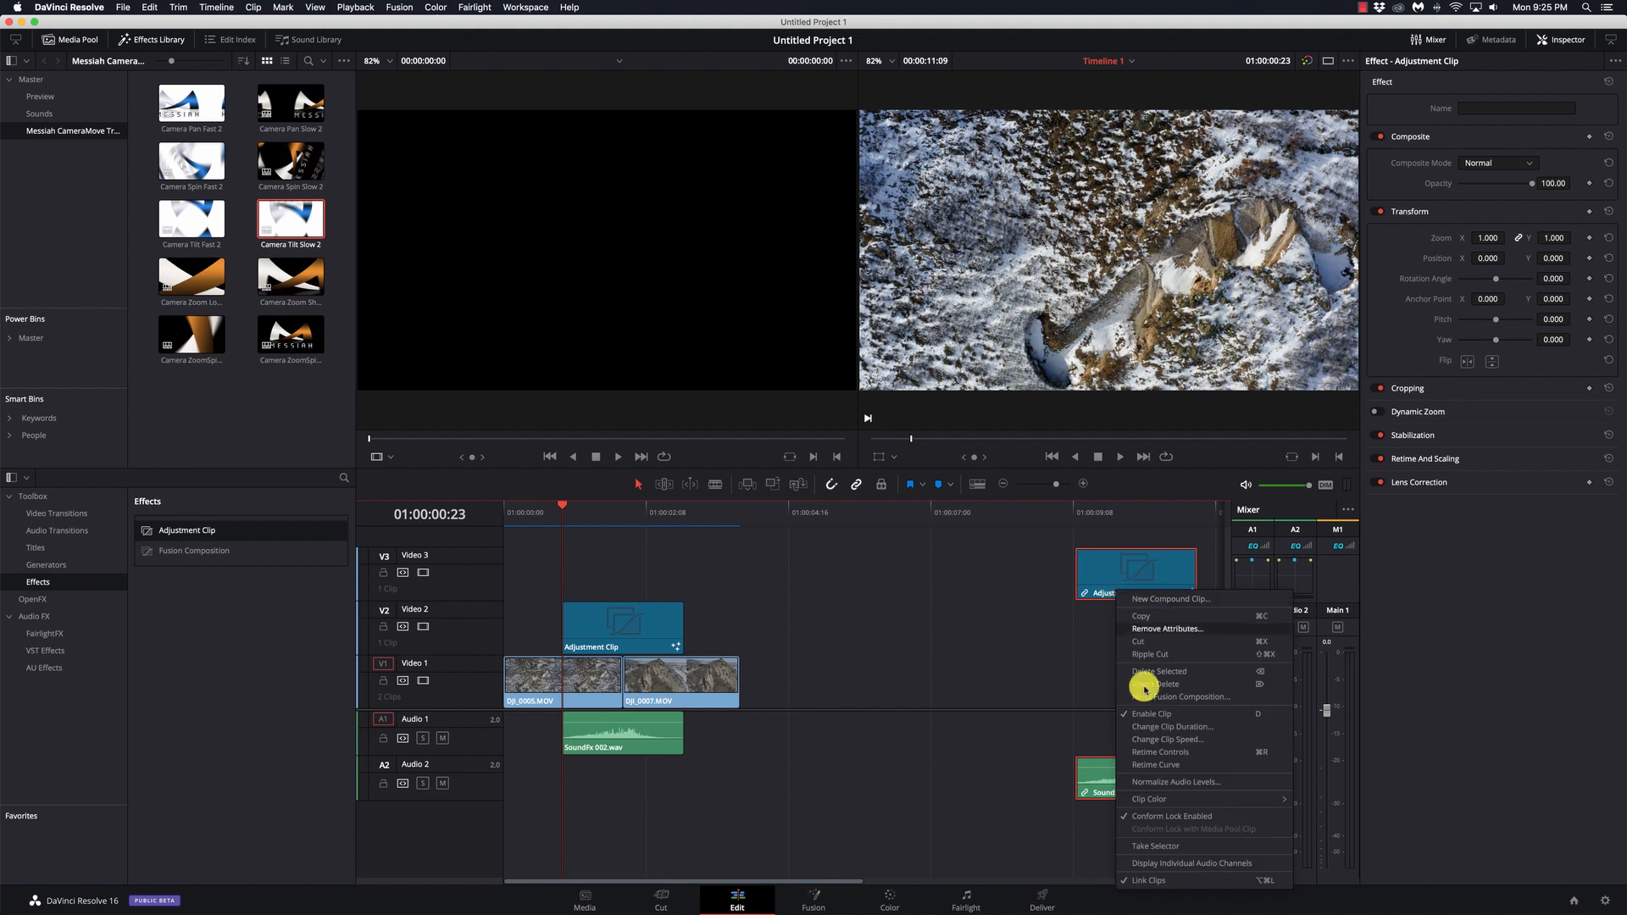
{"action": "left_click", "coordinate": [1161, 884]}
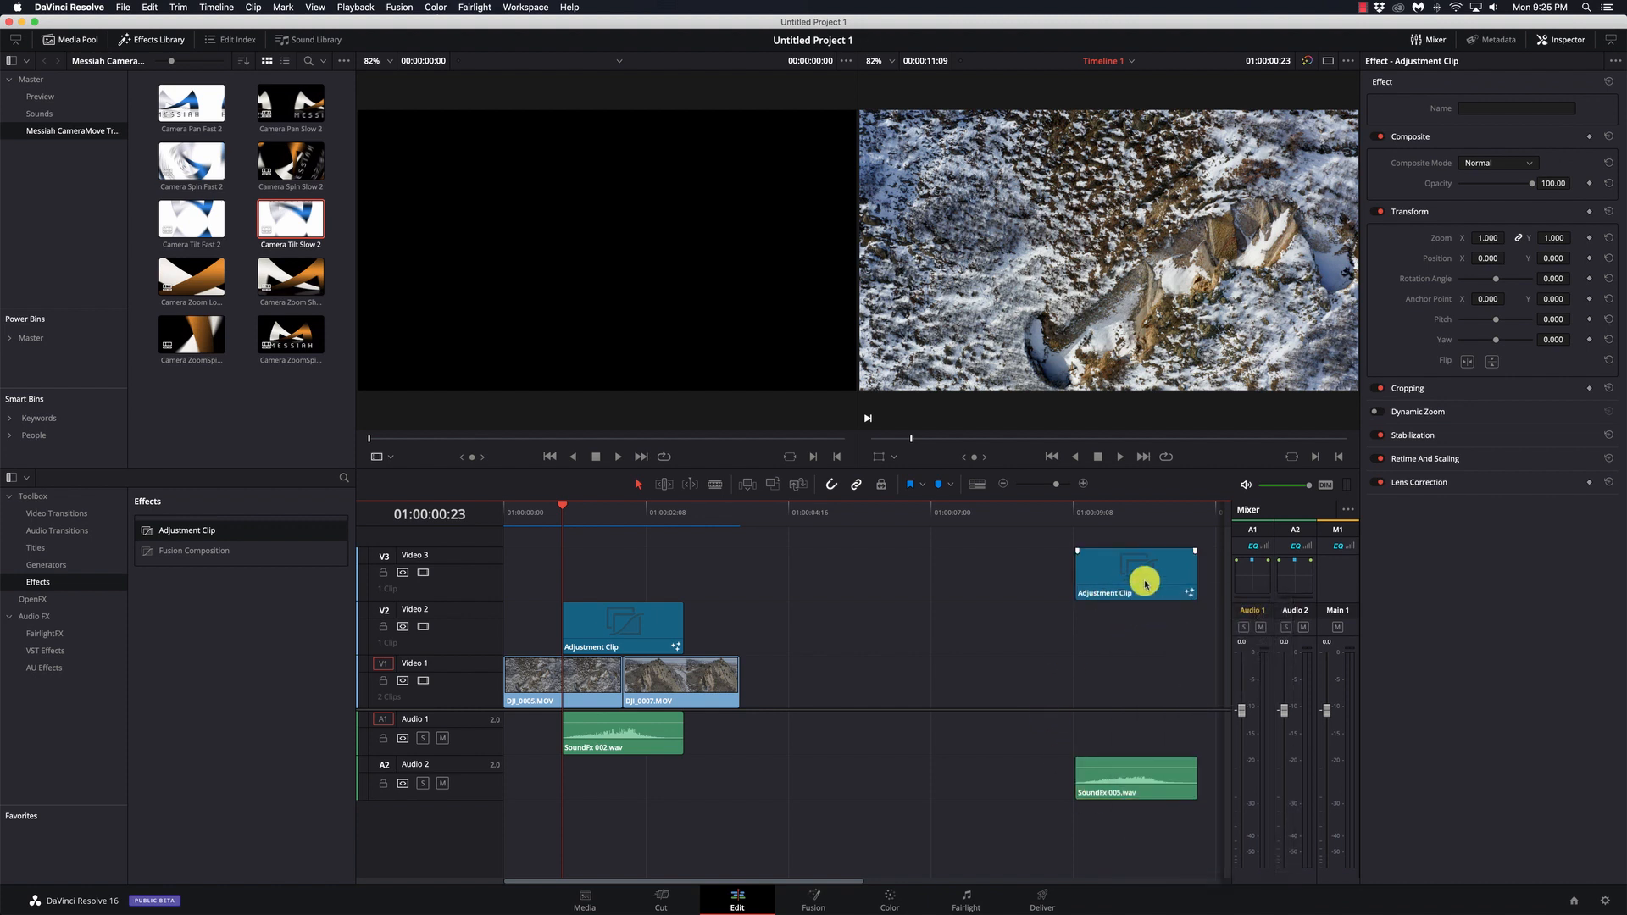
{"action": "left_click_drag", "start_coordinate": [1146, 585], "coordinate": [625, 573]}
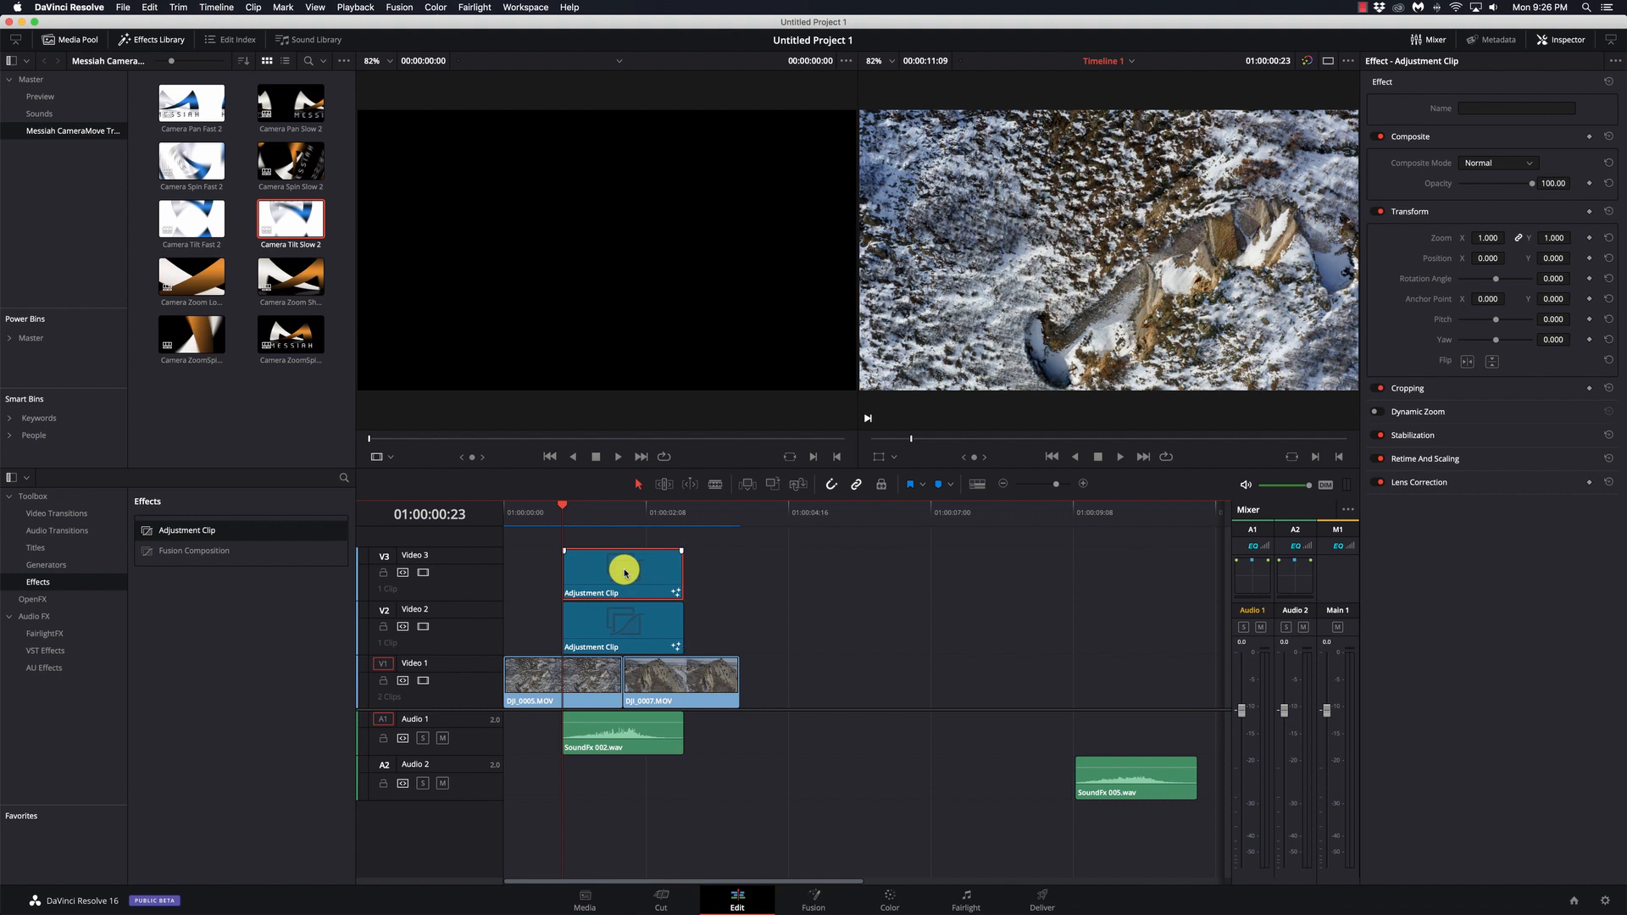
- Play back the combined tilt and zoom transition from before the stacked adjustment clips
{"action": "left_click", "coordinate": [528, 515]}
{"action": "key", "text": "space"}
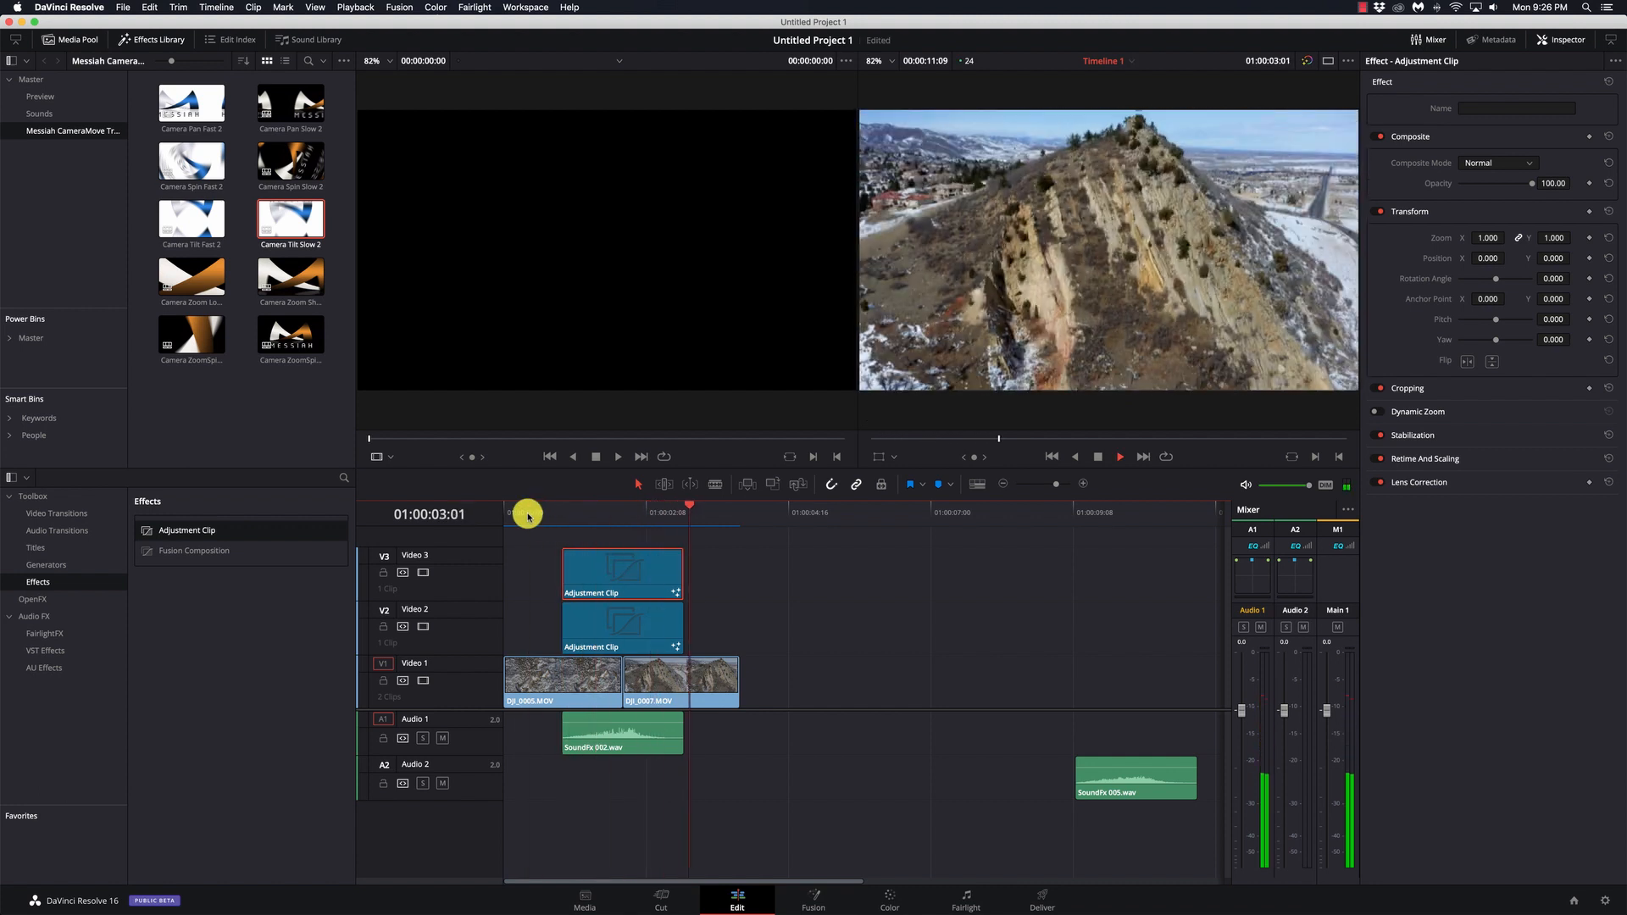
{"action": "key", "text": "space"}
{"action": "left_click", "coordinate": [549, 518]}
{"action": "key", "text": "space"}
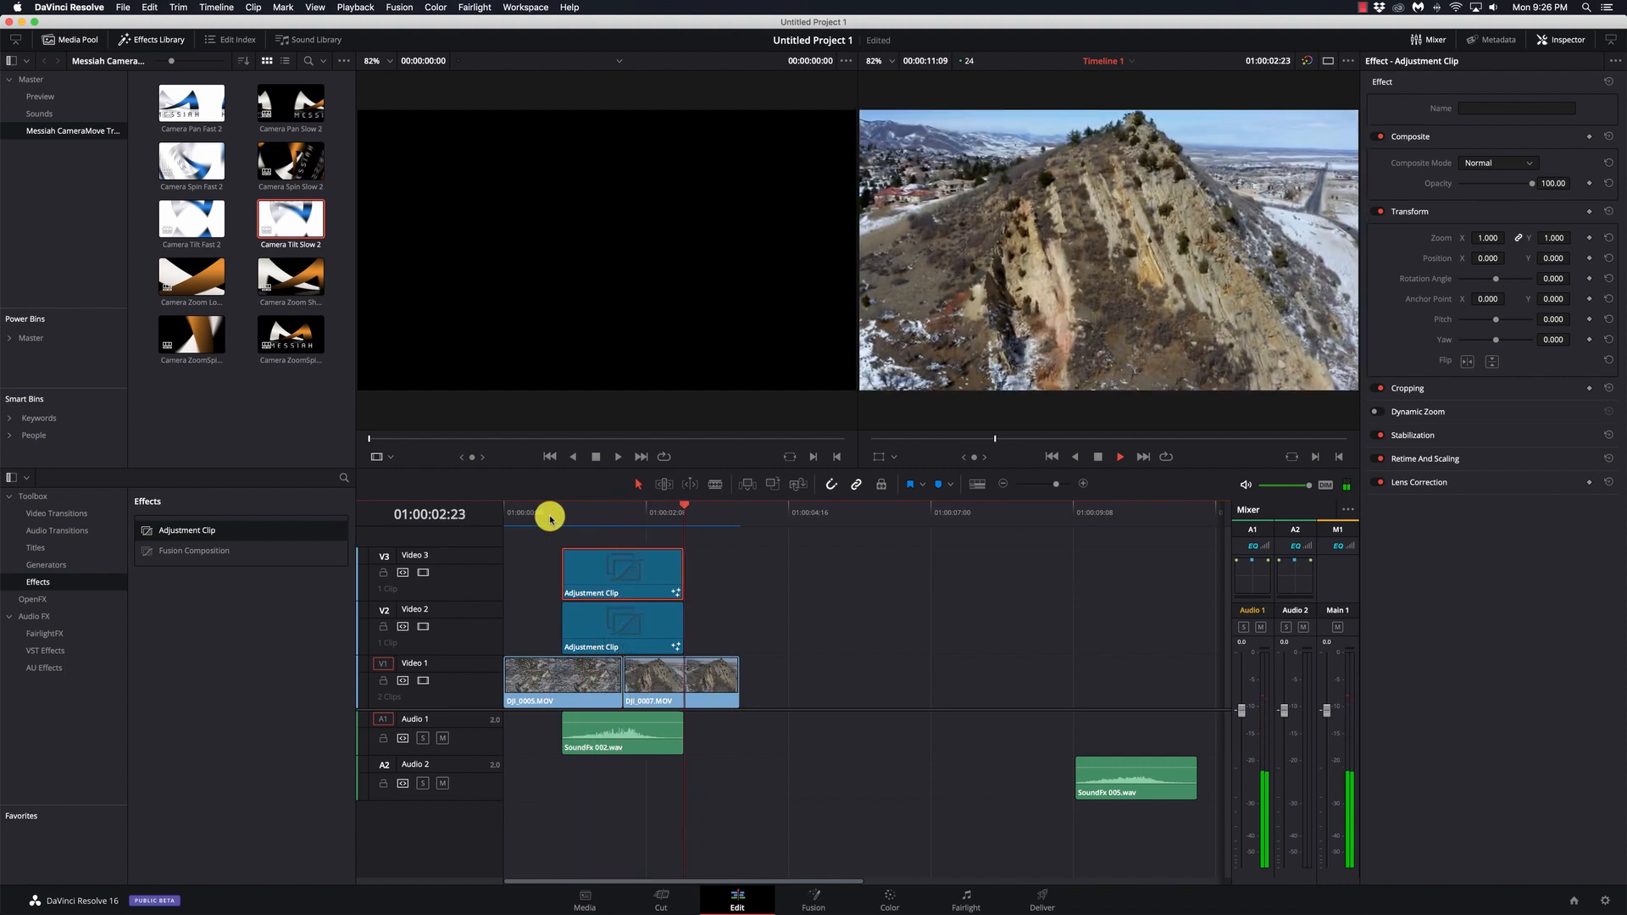
{"action": "key", "text": "space"}
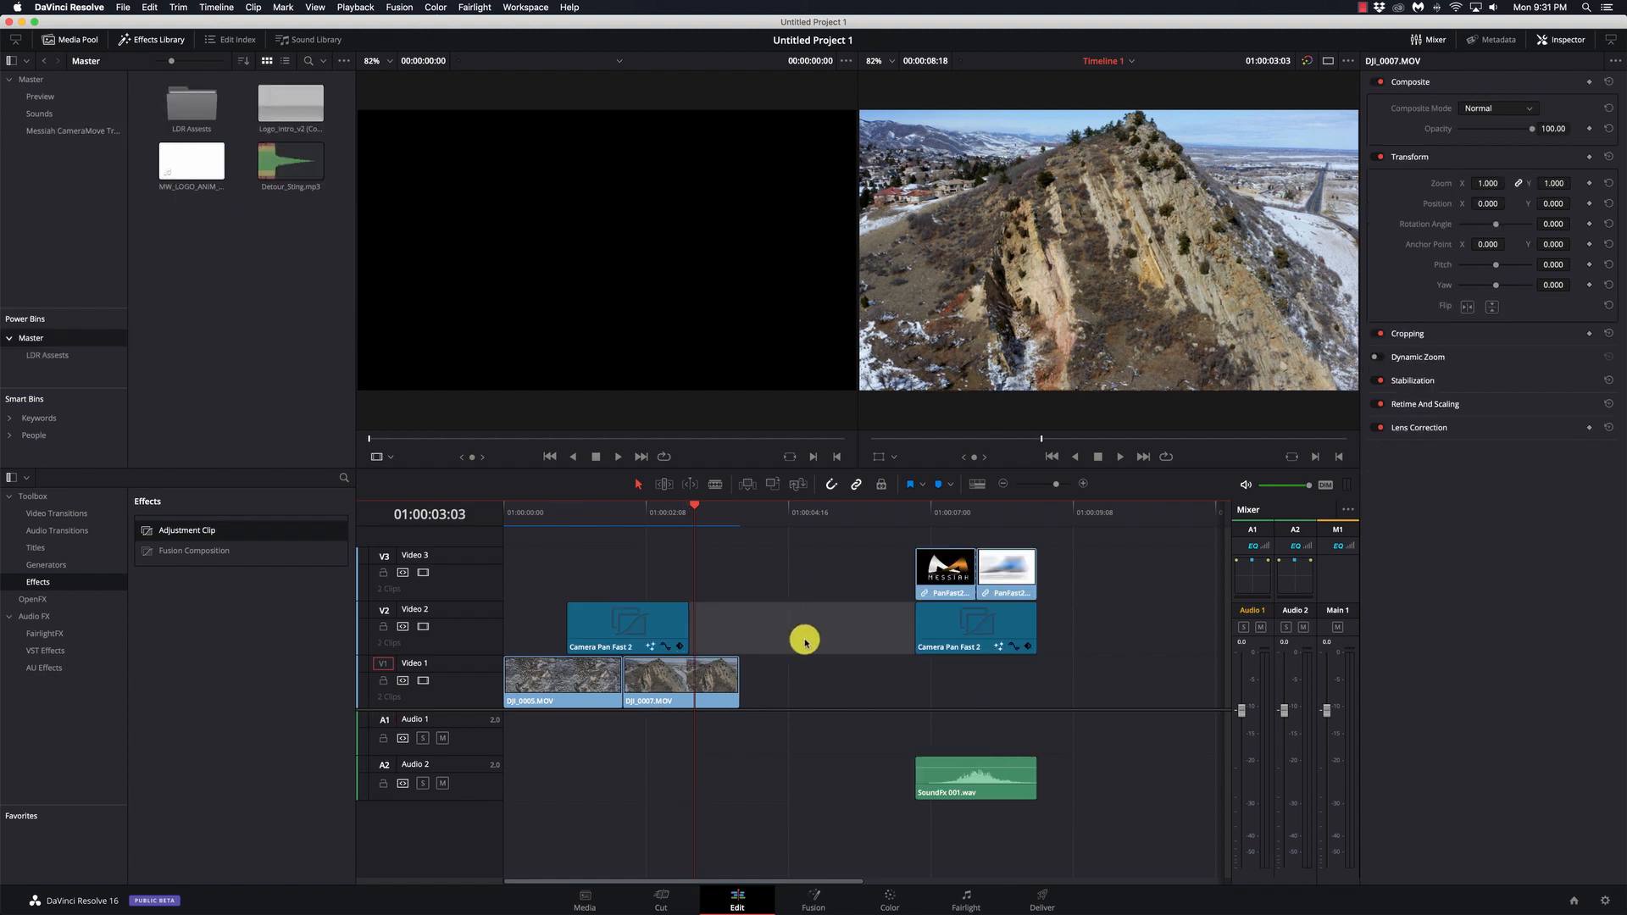
- Delete the Camera Pan Fast 2 clip above the drone cut and save the other copy to the Master power bin
{"action": "left_click", "coordinate": [824, 682]}
{"action": "left_click", "coordinate": [639, 633]}
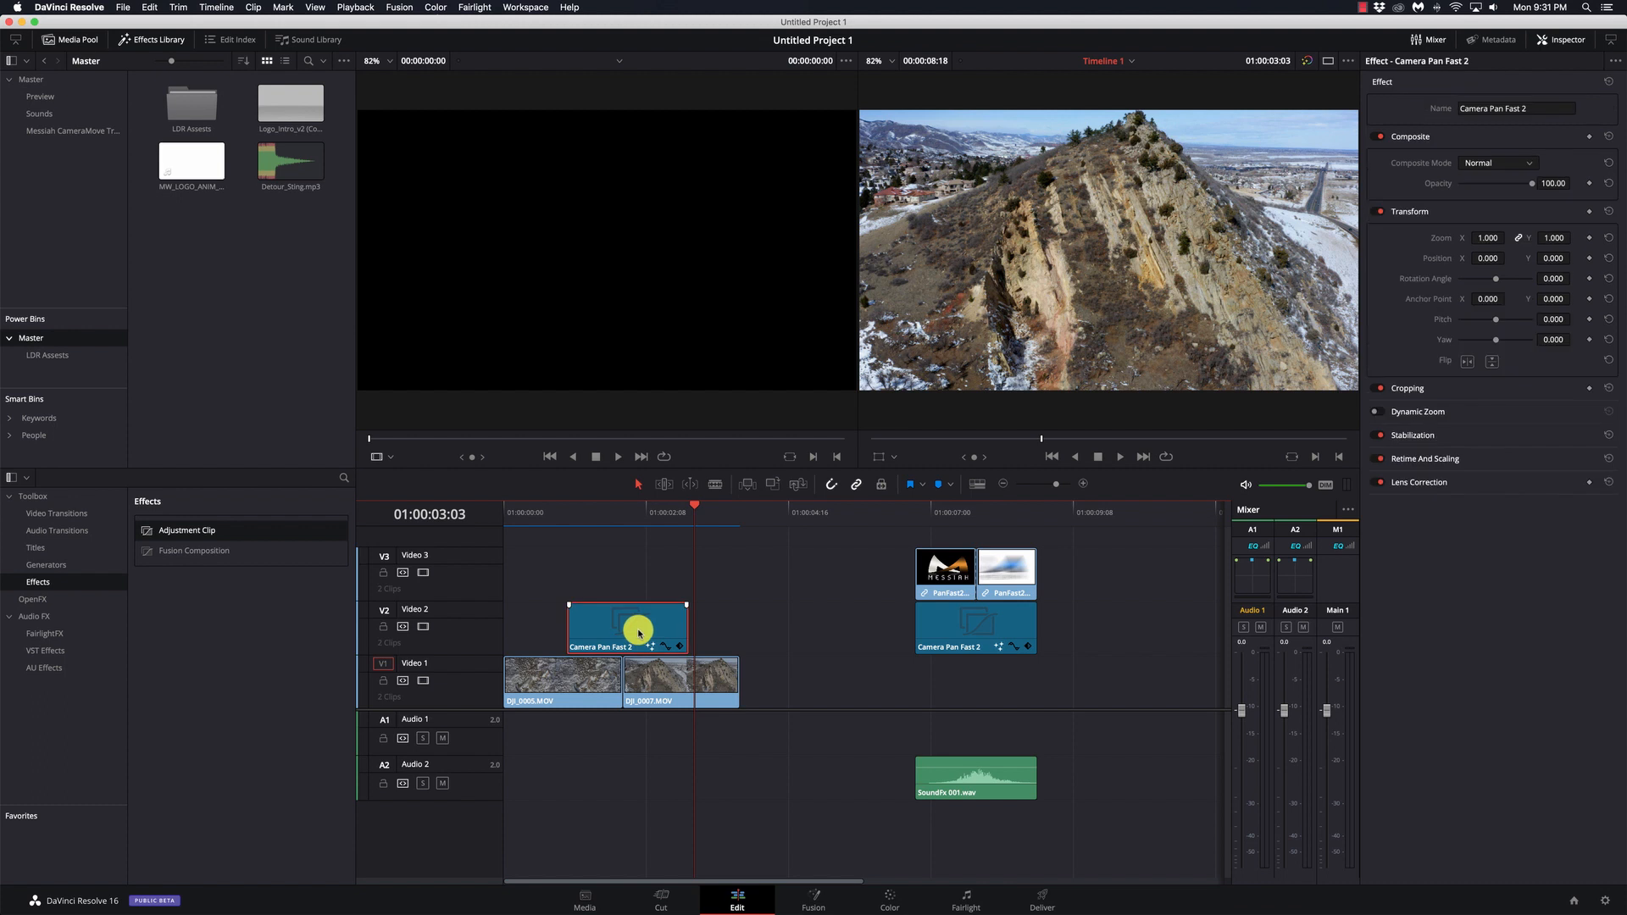
{"action": "key", "text": "BackSpace"}
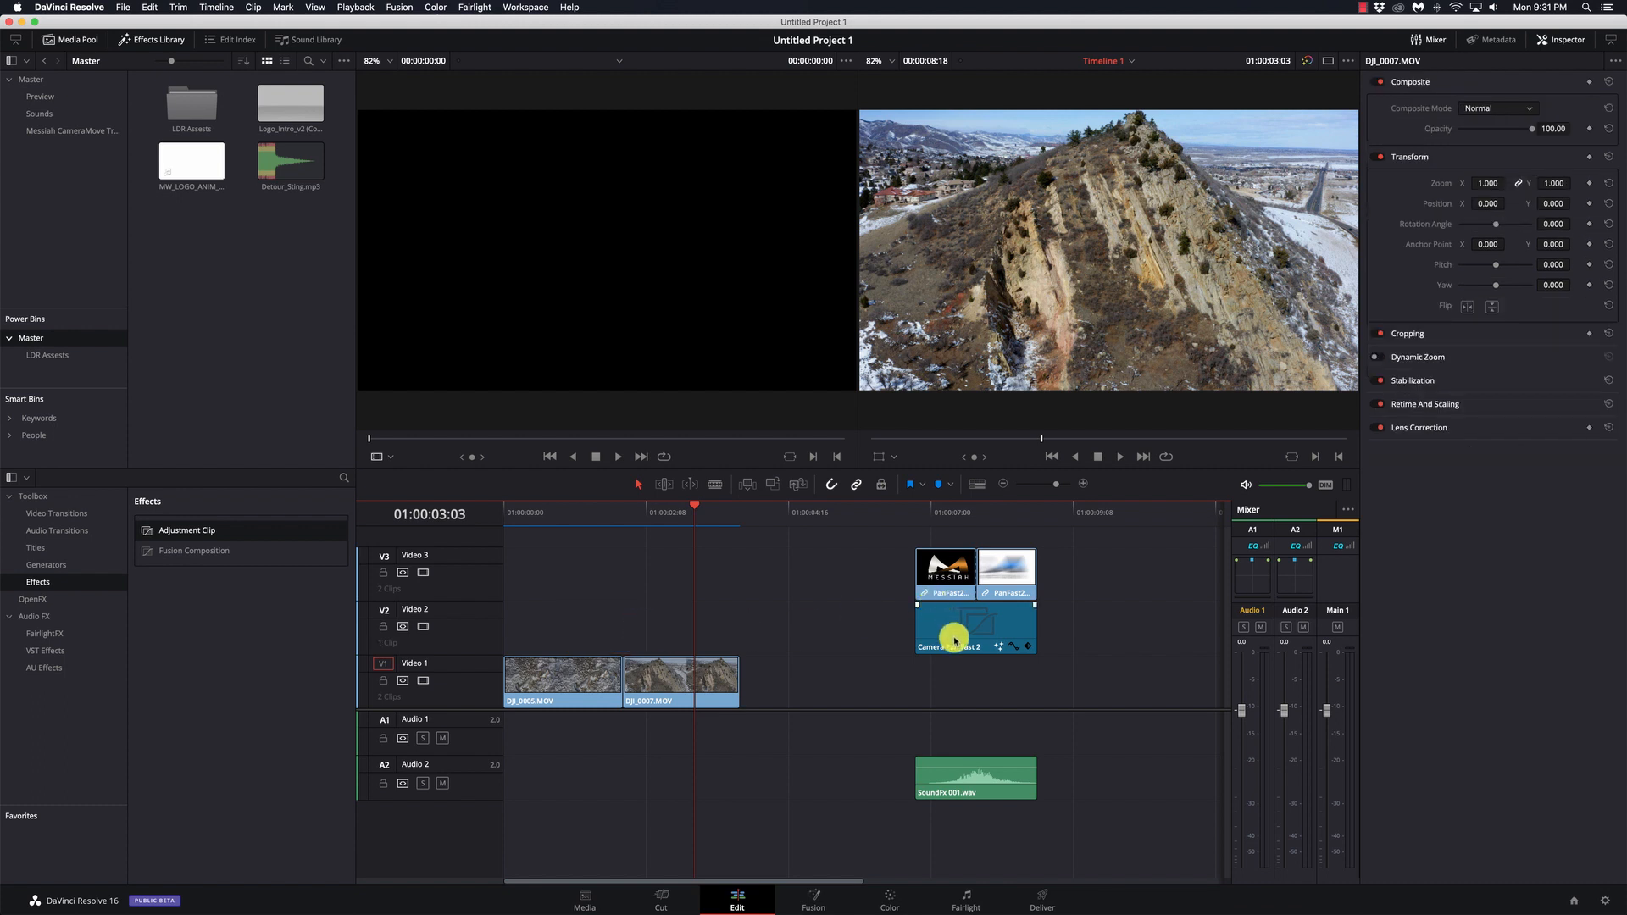
{"action": "left_click_drag", "start_coordinate": [956, 631], "coordinate": [78, 339]}
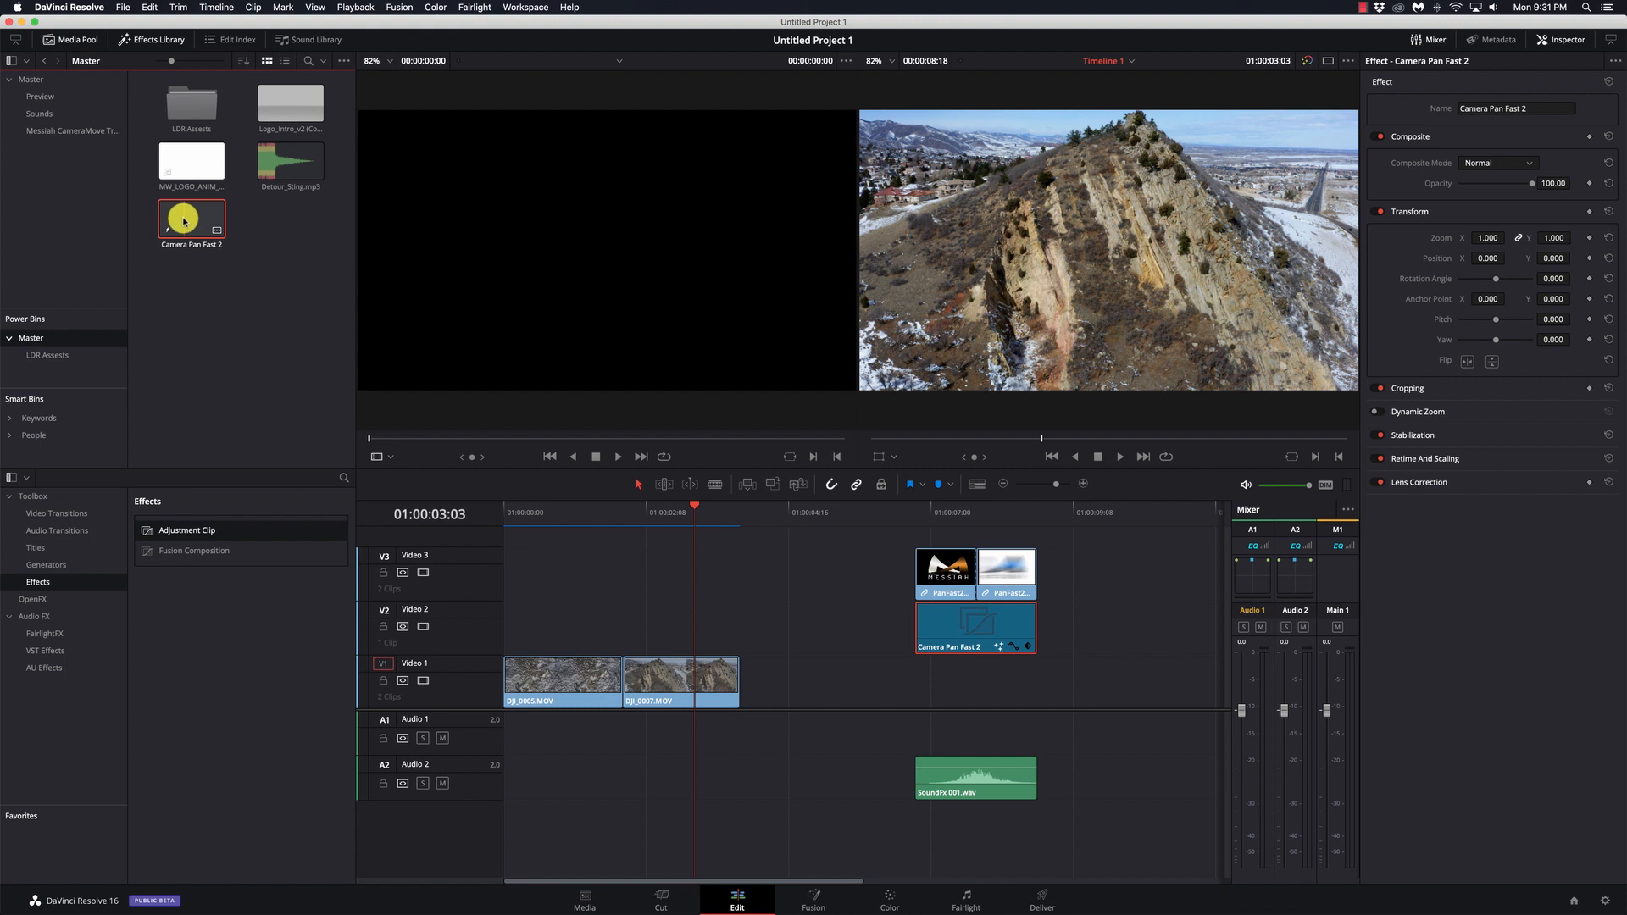
- Place Camera Pan Fast 2 from the power bin on Video 2 over the drone clips' cut and play it back
{"action": "left_click_drag", "start_coordinate": [184, 222], "coordinate": [572, 610]}
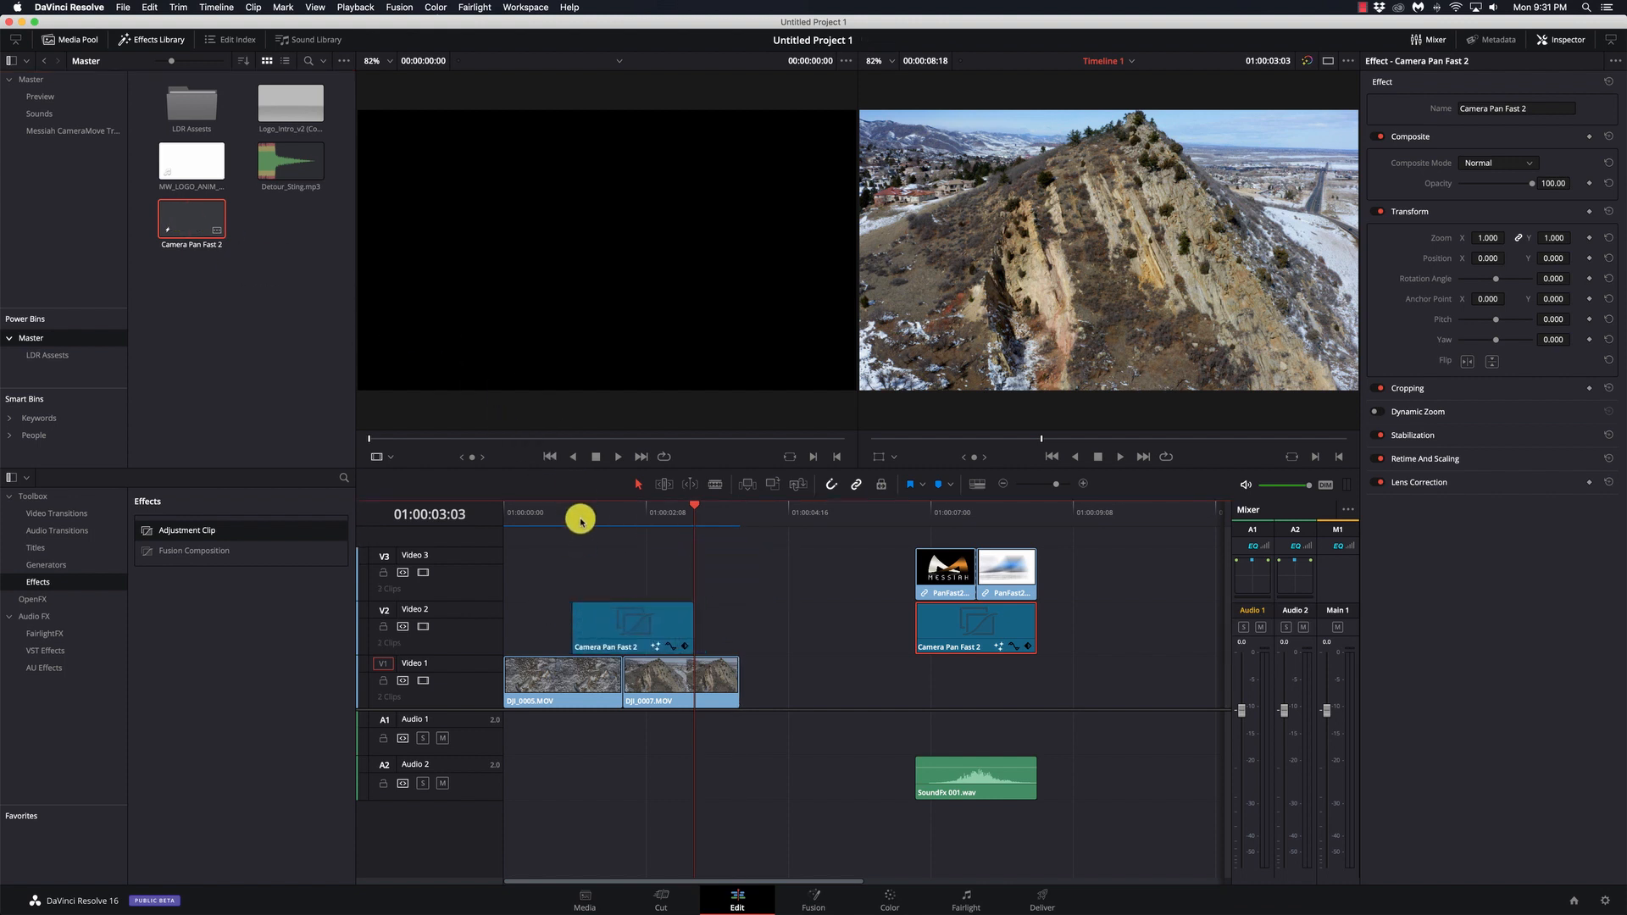
{"action": "left_click", "coordinate": [574, 516]}
{"action": "key", "text": "space"}
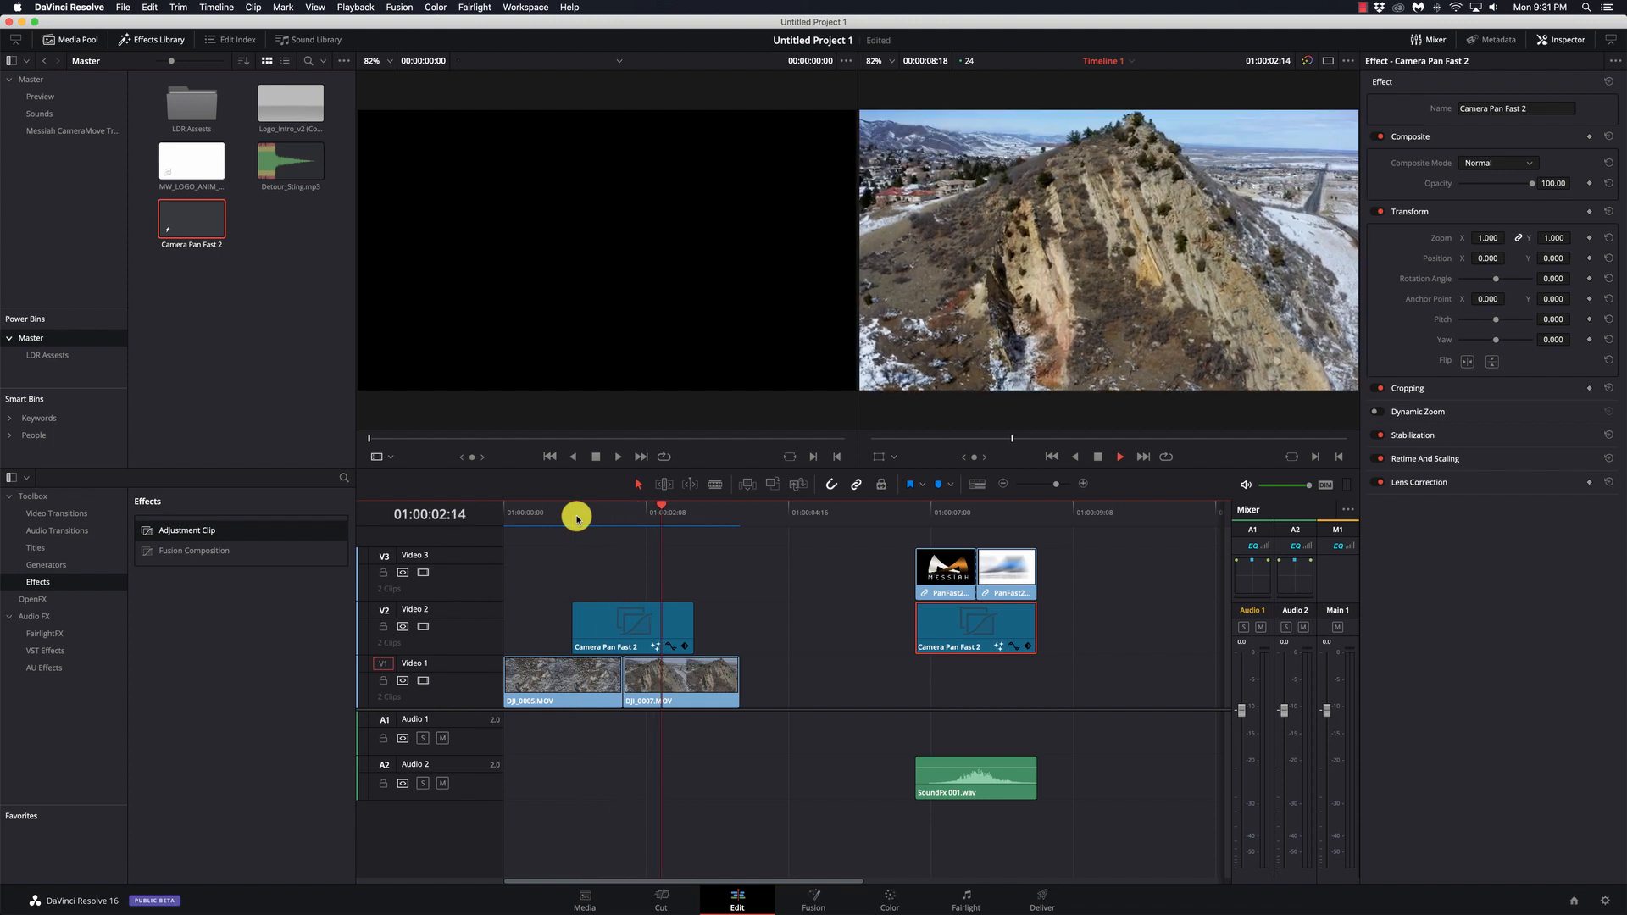
- Delete the Camera Pan Fast 2 clip placed over the cut between the drone clips
{"action": "left_click", "coordinate": [623, 621]}
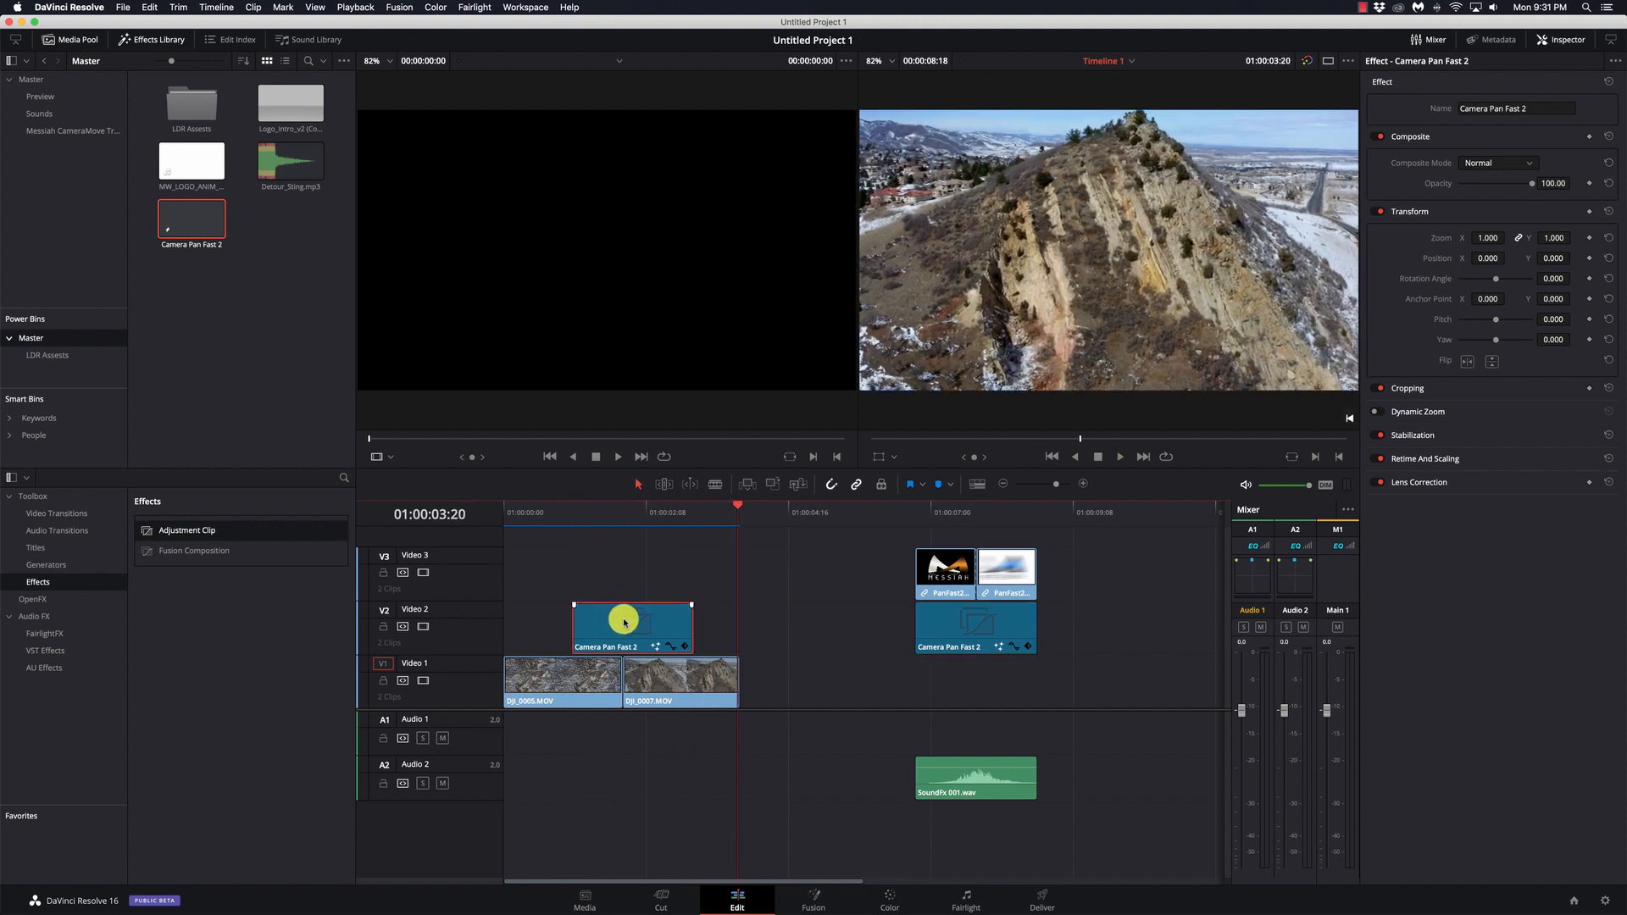
{"action": "key", "text": "Delete"}
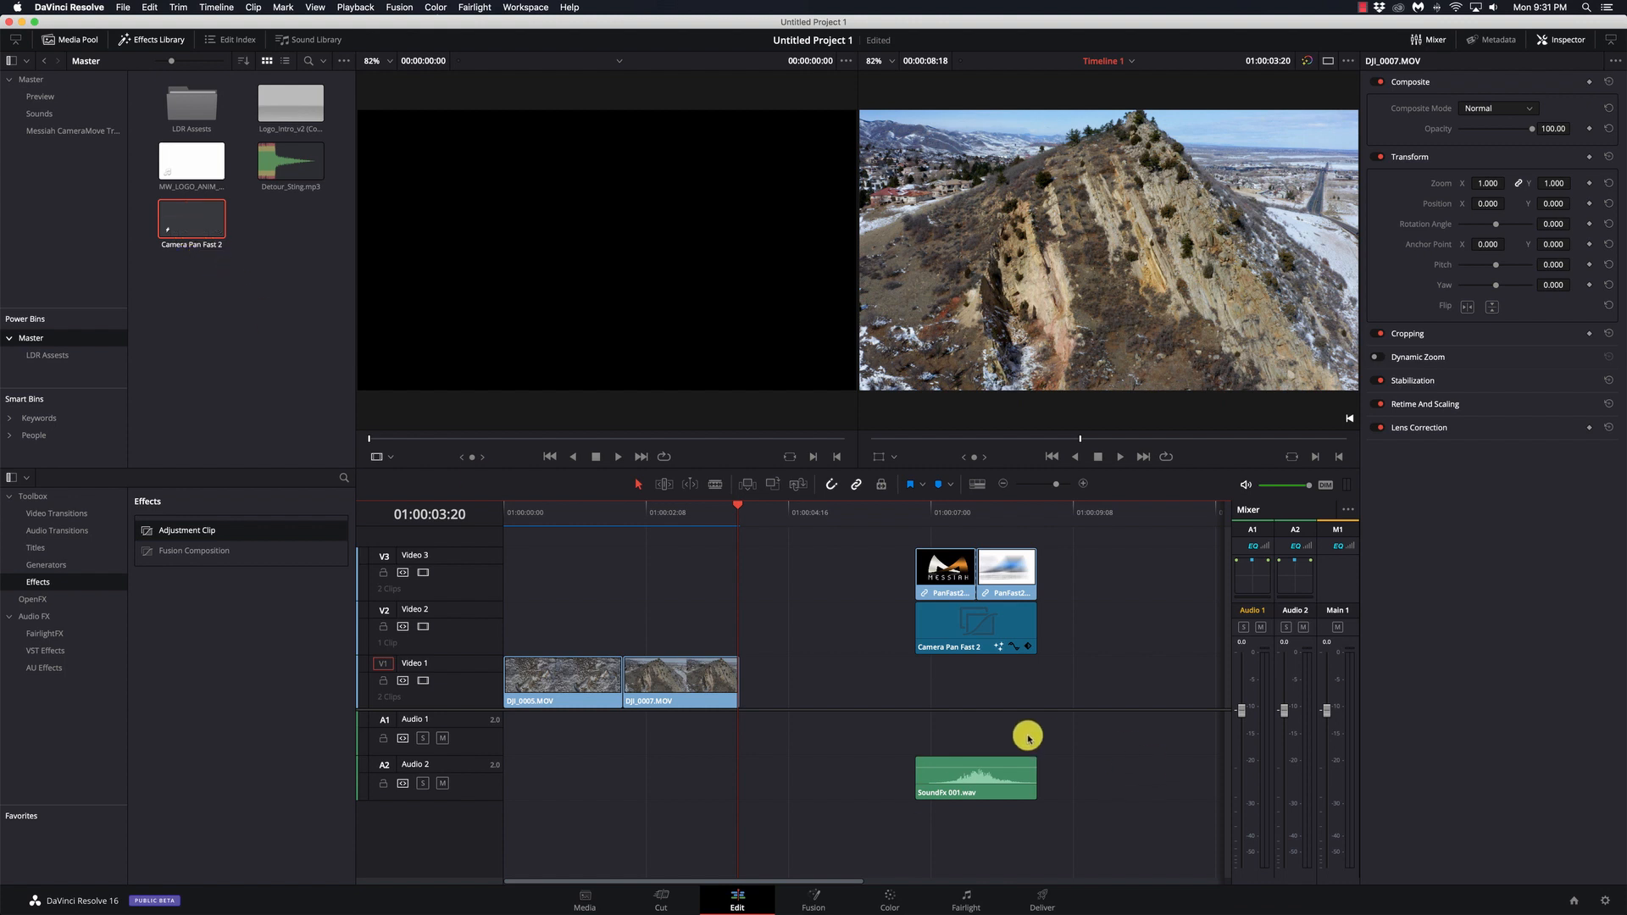
- Open the Messiah CameraMove Transitions project from the project manager
{"action": "left_click", "coordinate": [1574, 902]}
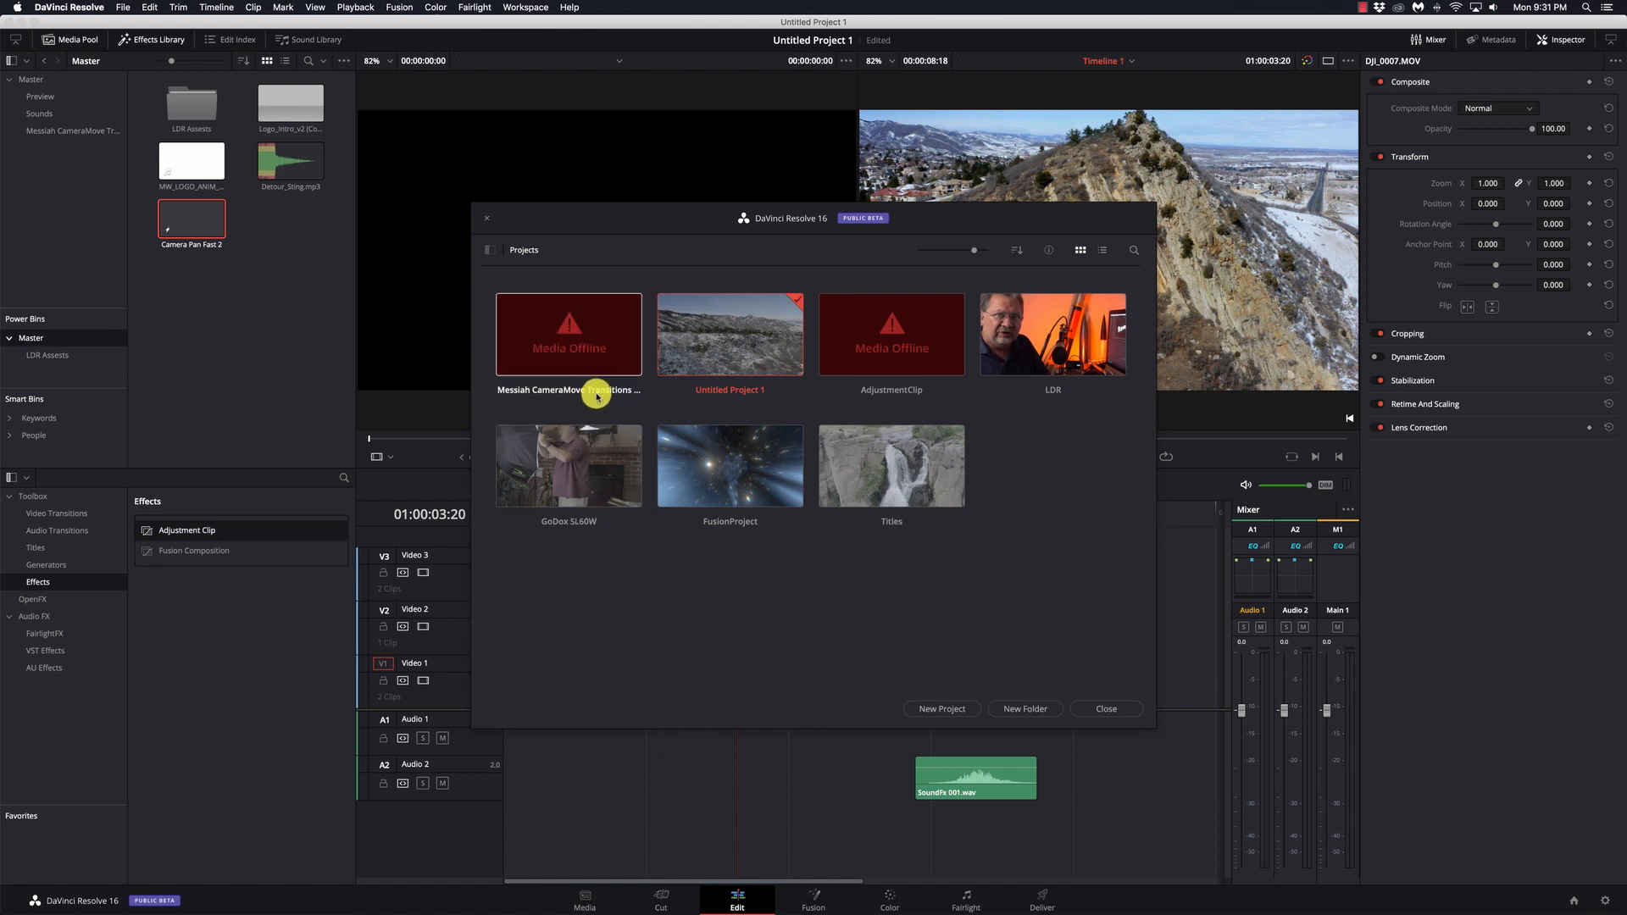
{"action": "double_click", "coordinate": [579, 363]}
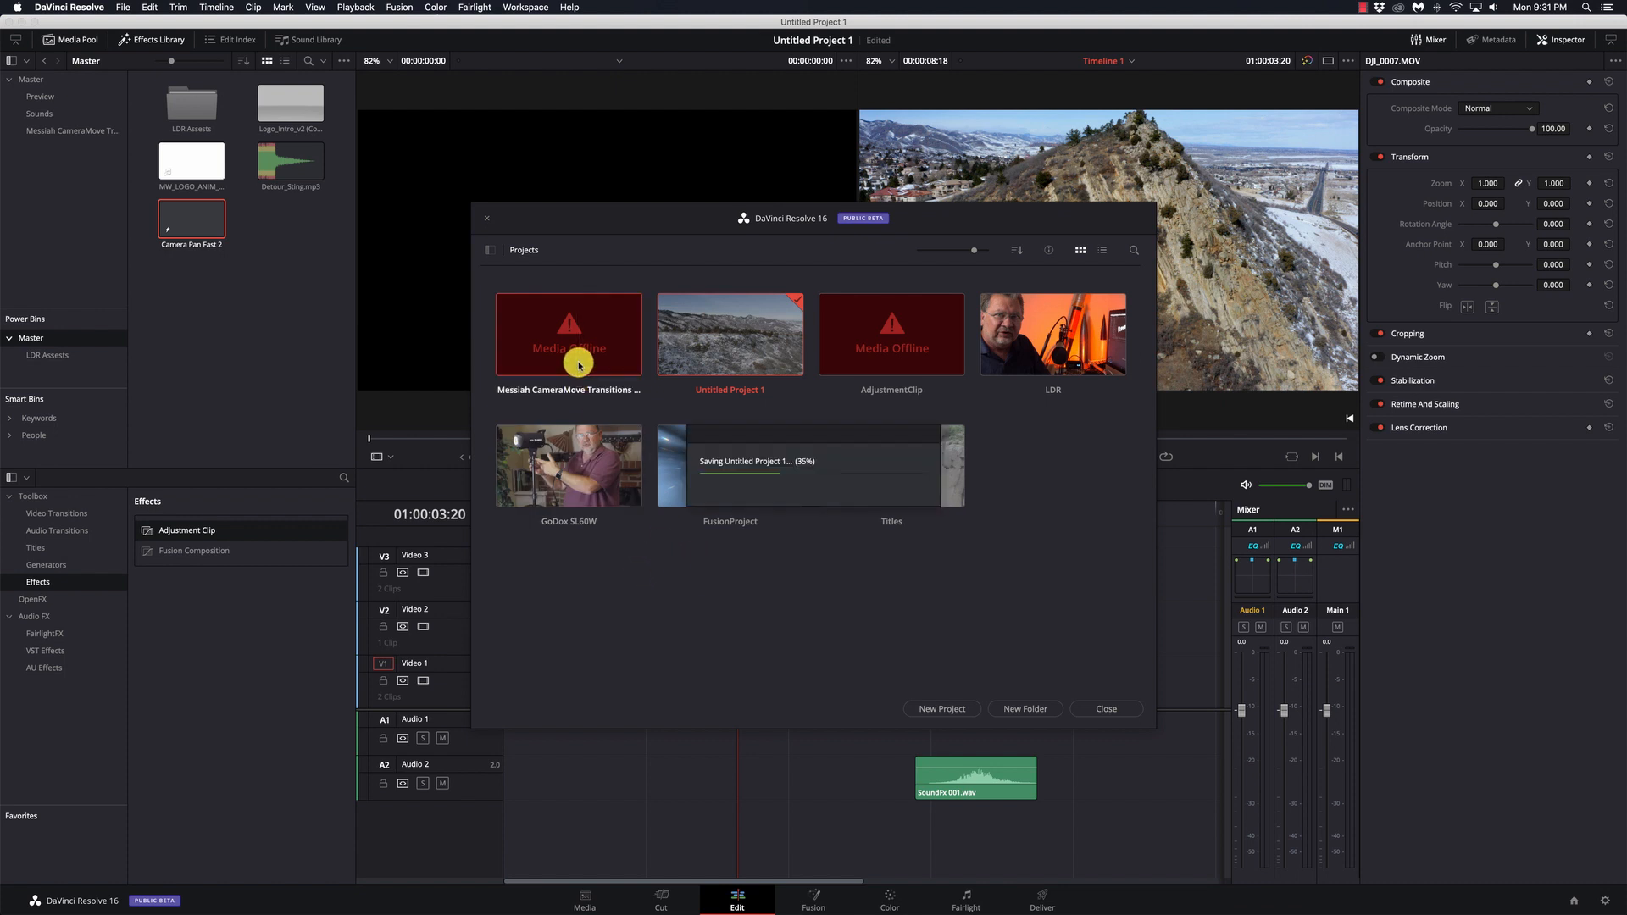
- Show the Media page and select the Preview, Sounds and Messiah CameraMove Transitions bins inside the Master bin
{"action": "left_click_drag", "start_coordinate": [316, 218], "coordinate": [173, 111]}
{"action": "left_click", "coordinate": [584, 896]}
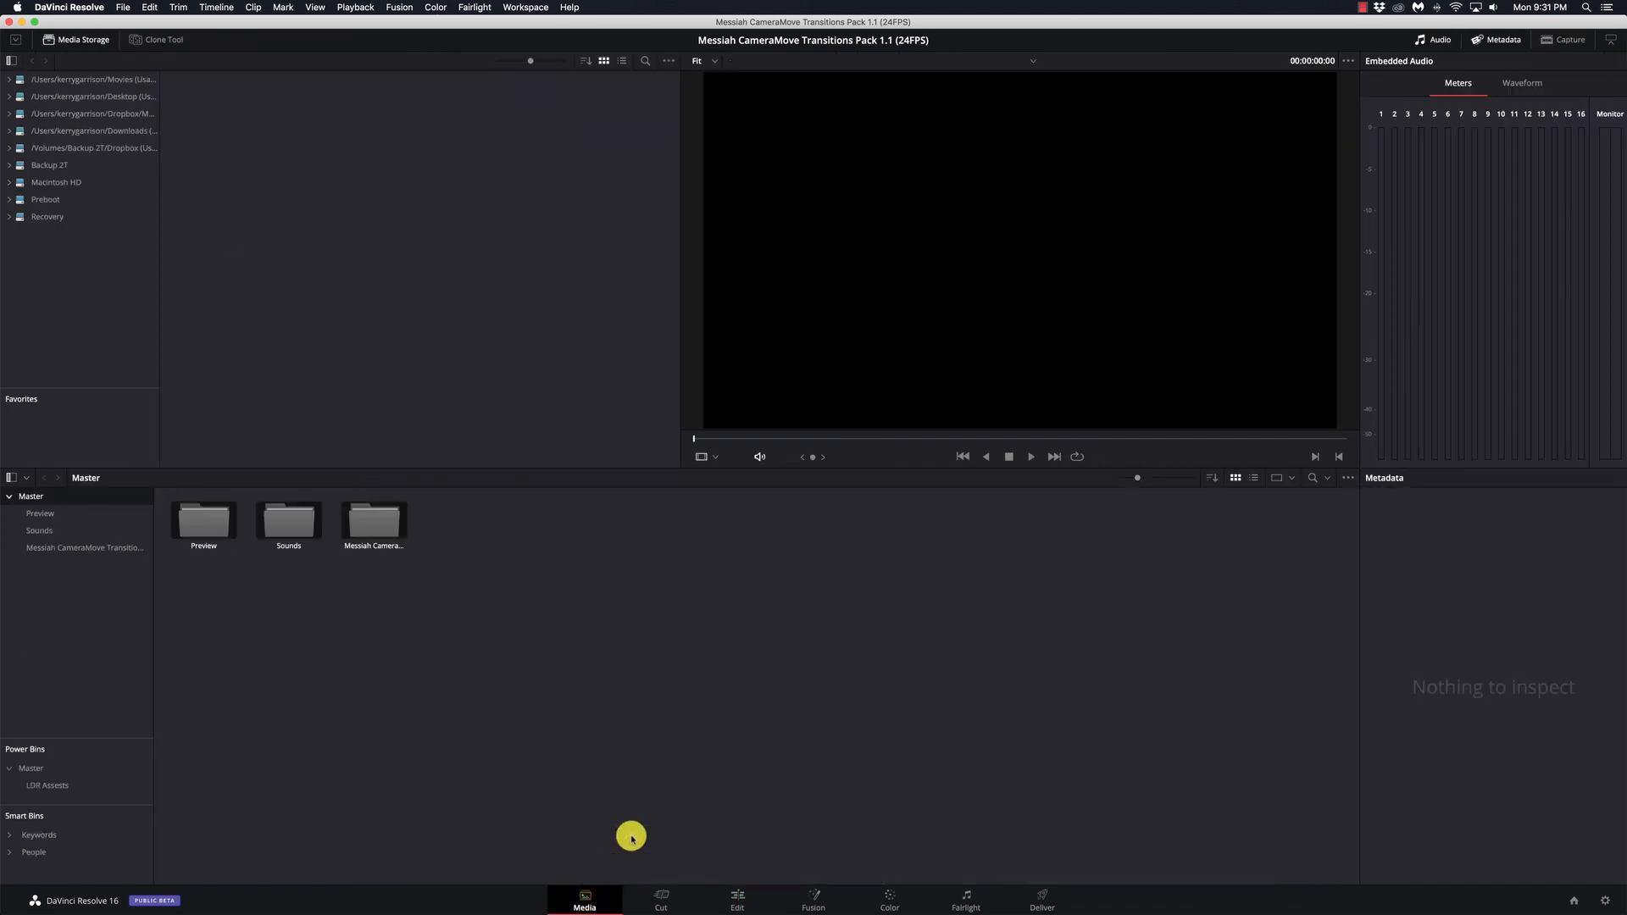
{"action": "left_click_drag", "start_coordinate": [461, 574], "coordinate": [149, 487]}
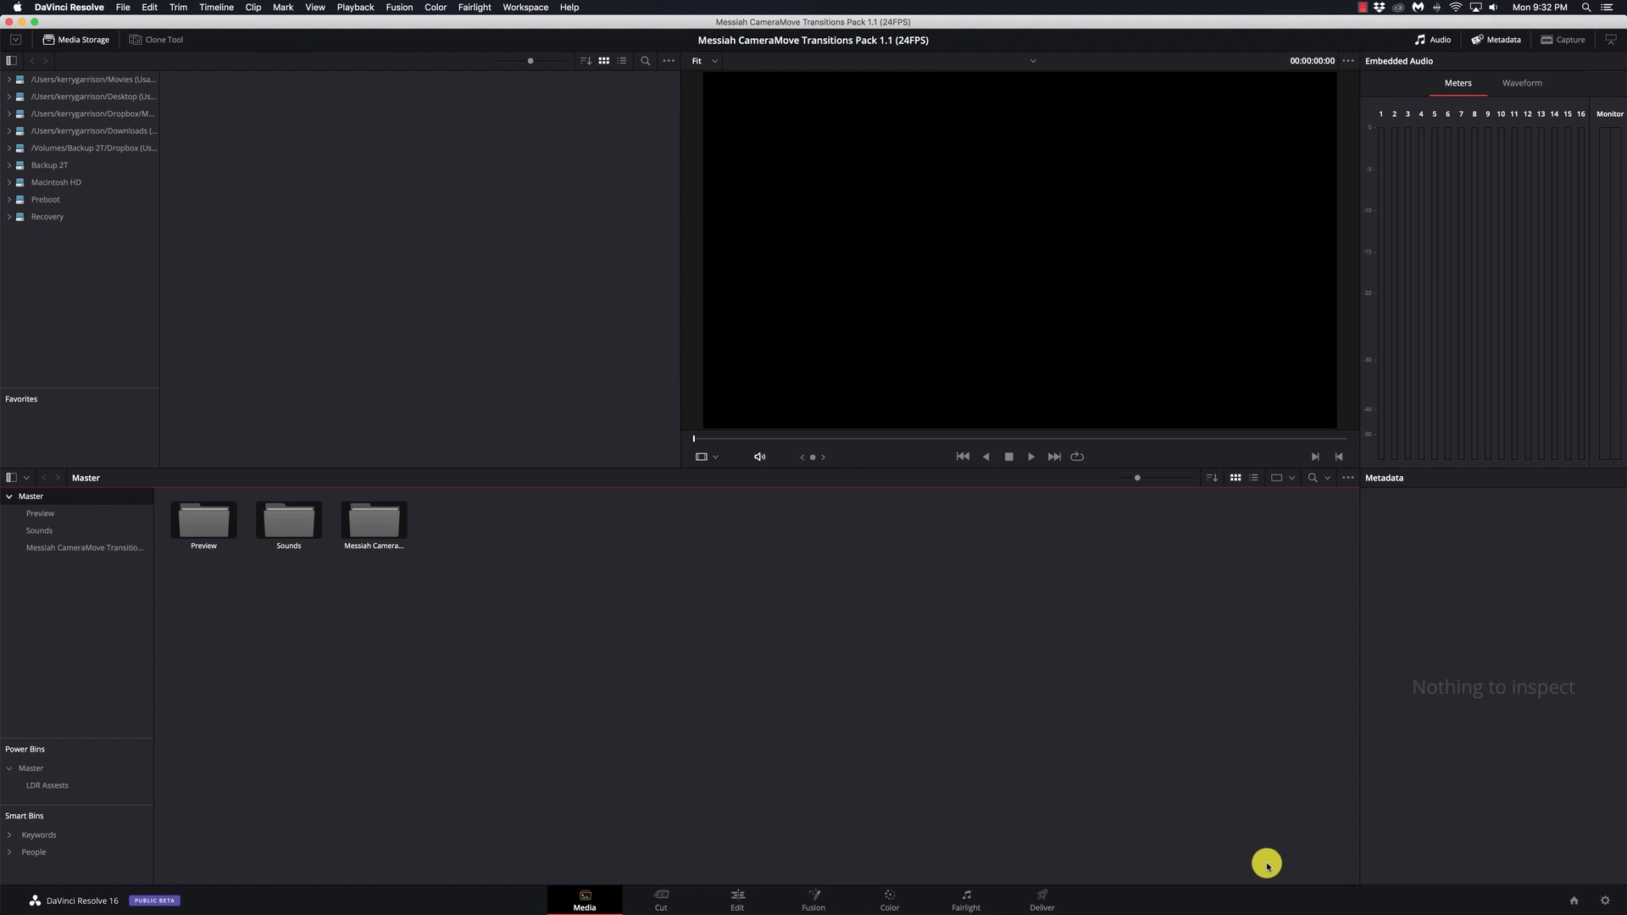
- View the list of projects in the project manager and close it without switching projects
{"action": "left_click", "coordinate": [1570, 904]}
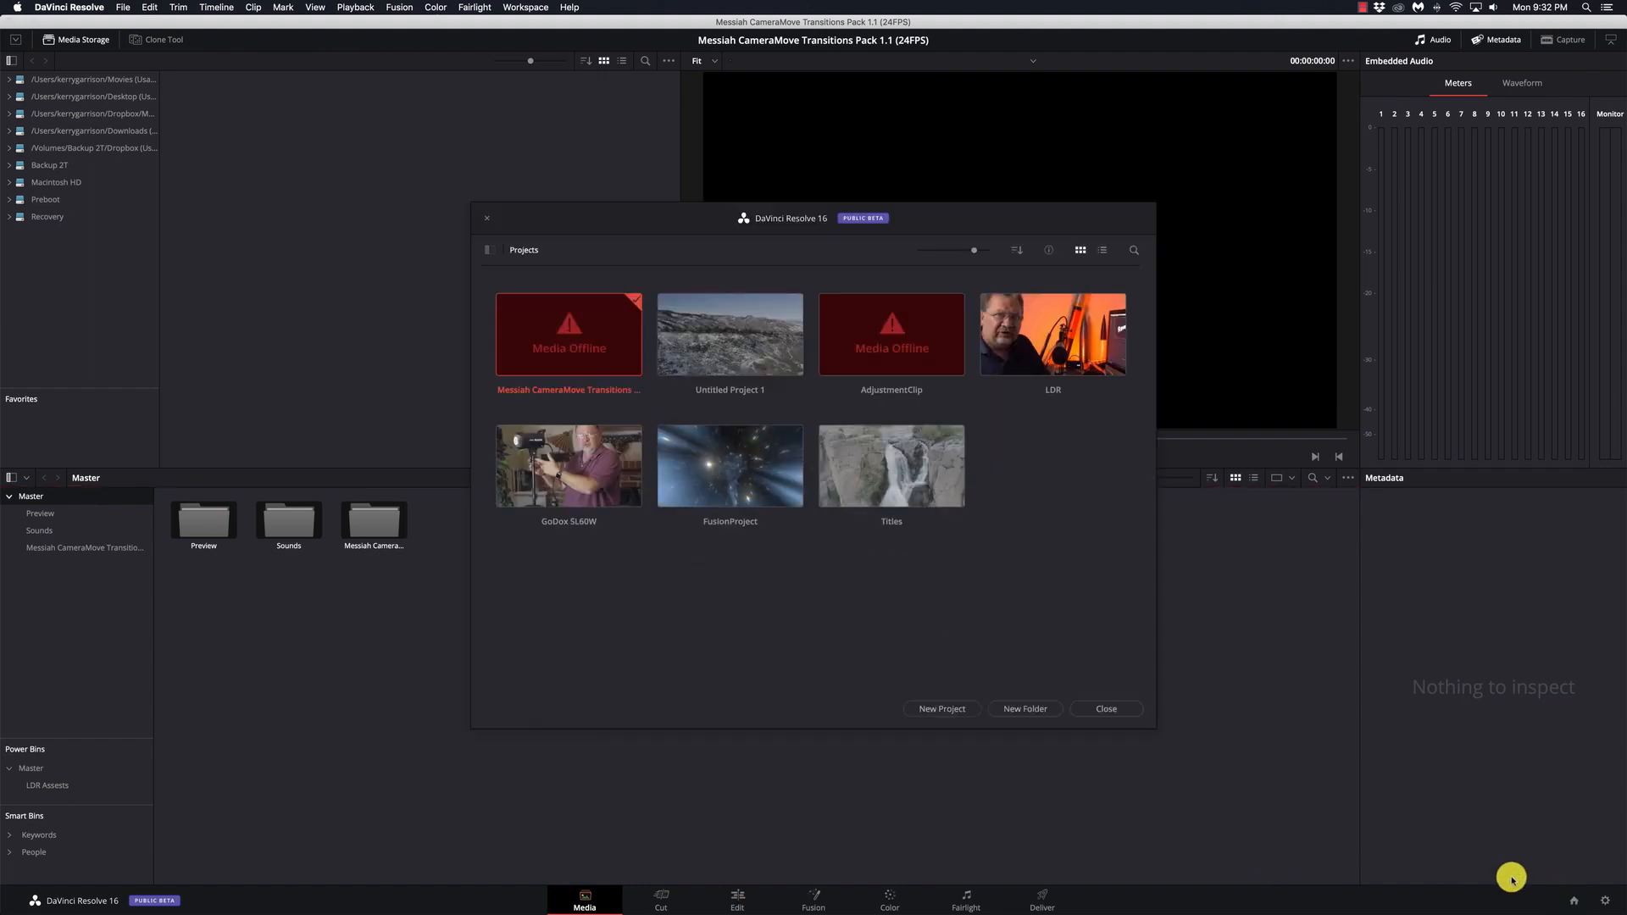
{"action": "left_click", "coordinate": [1109, 714]}
- Play the Camera ZoomSpin Slow 2 timeline from its start on the Edit page and return the playhead to the beginning
{"action": "left_click", "coordinate": [739, 901]}
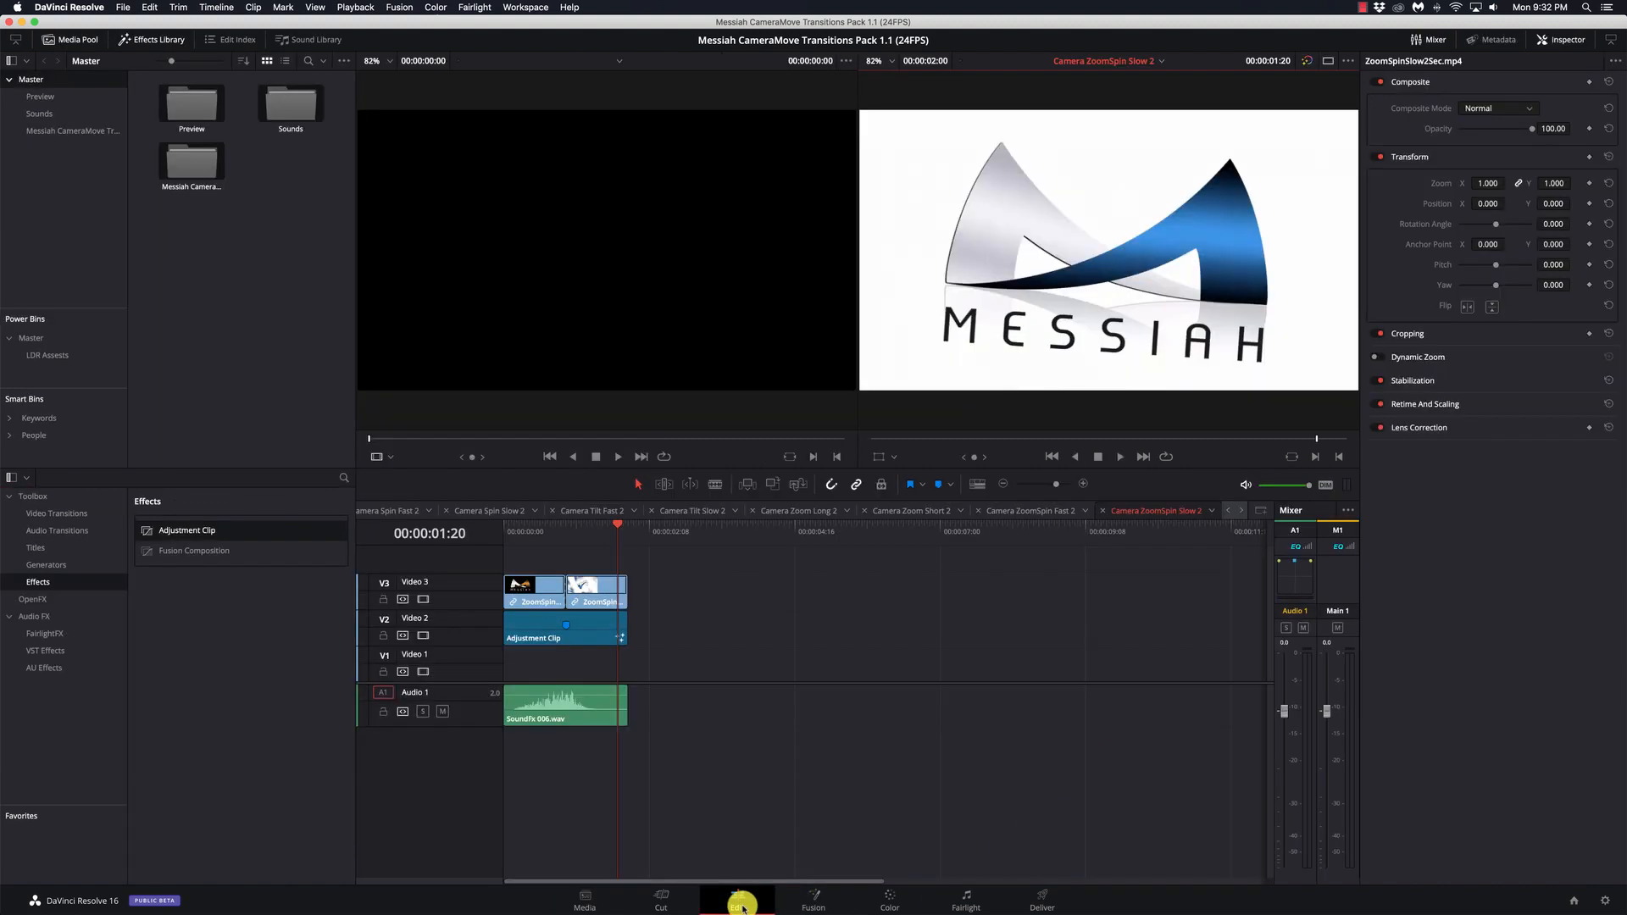
{"action": "left_click_drag", "start_coordinate": [545, 534], "coordinate": [493, 537]}
{"action": "key", "text": "space"}
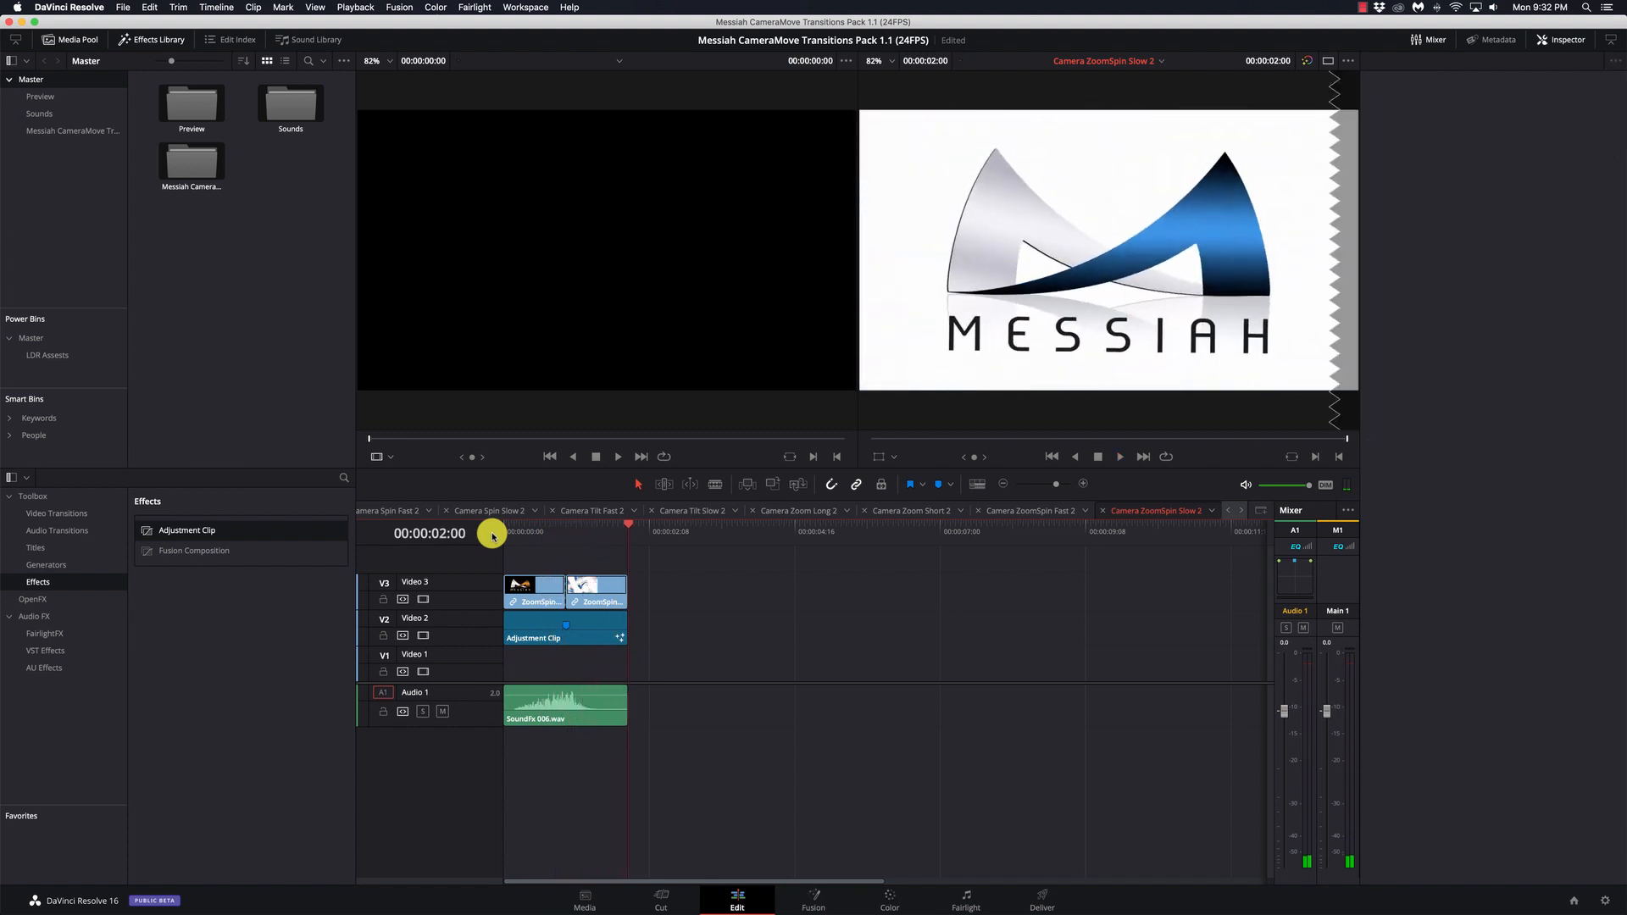
{"action": "left_click", "coordinate": [508, 532]}
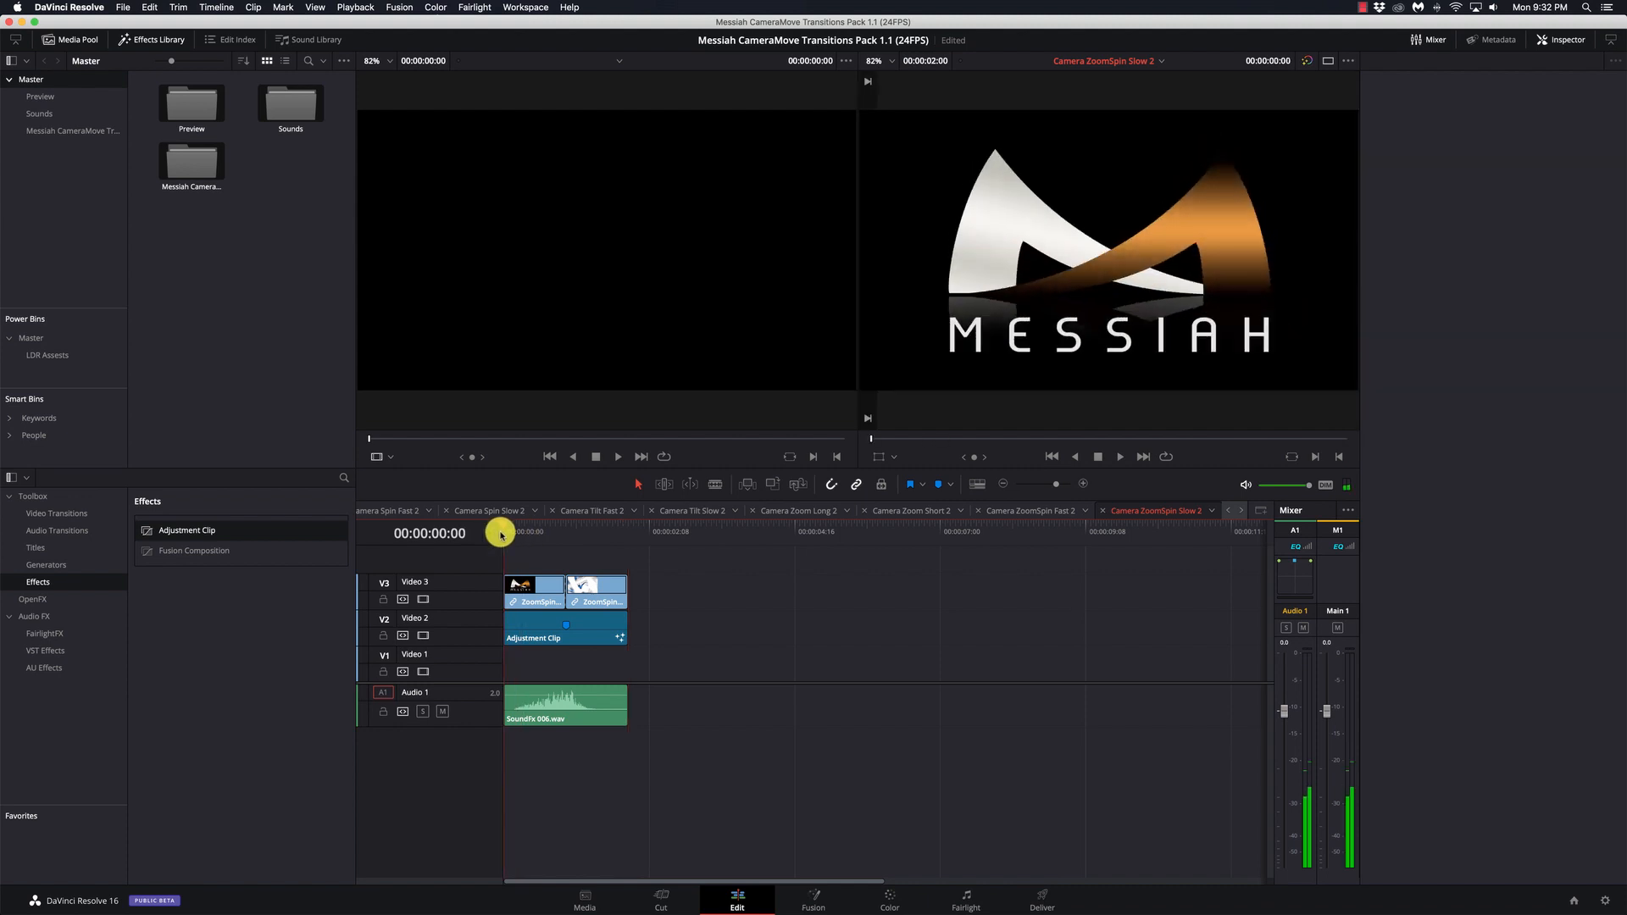